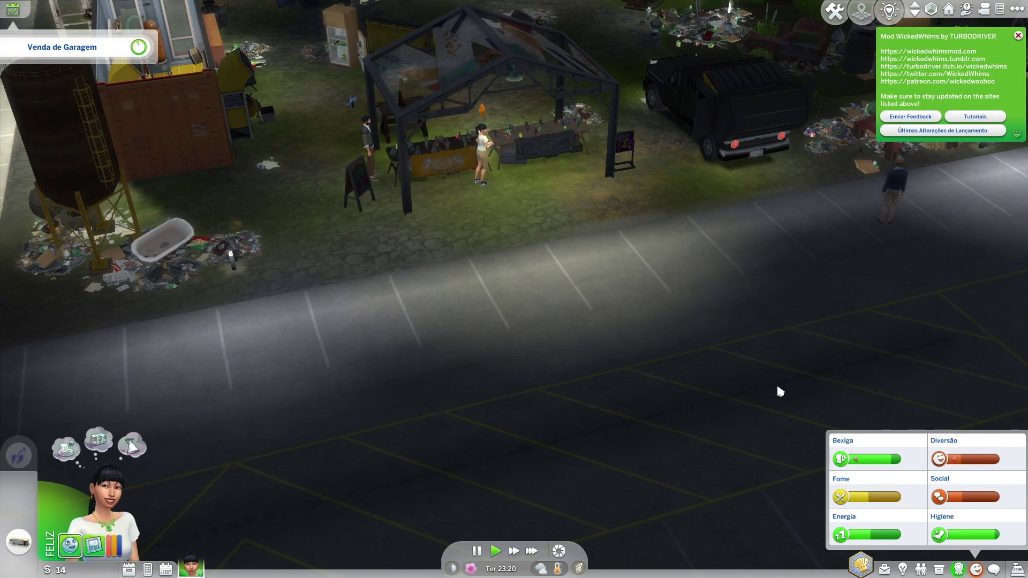
Look over the lot around the garage sale stall and the people at the dumpsters by the parking strip.
scroll(564, 314, "up", 4)
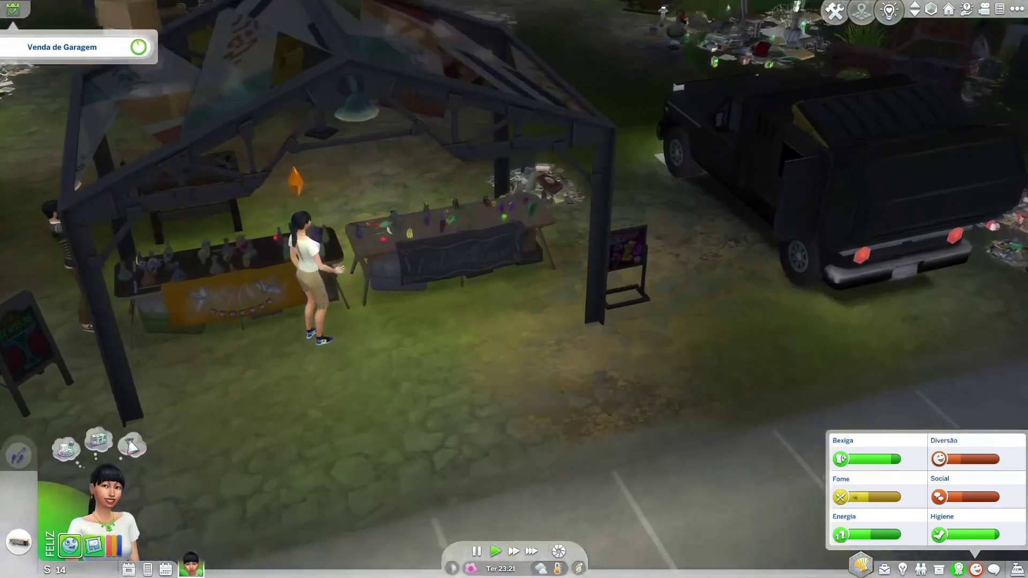
scroll(620, 292, "down", 5)
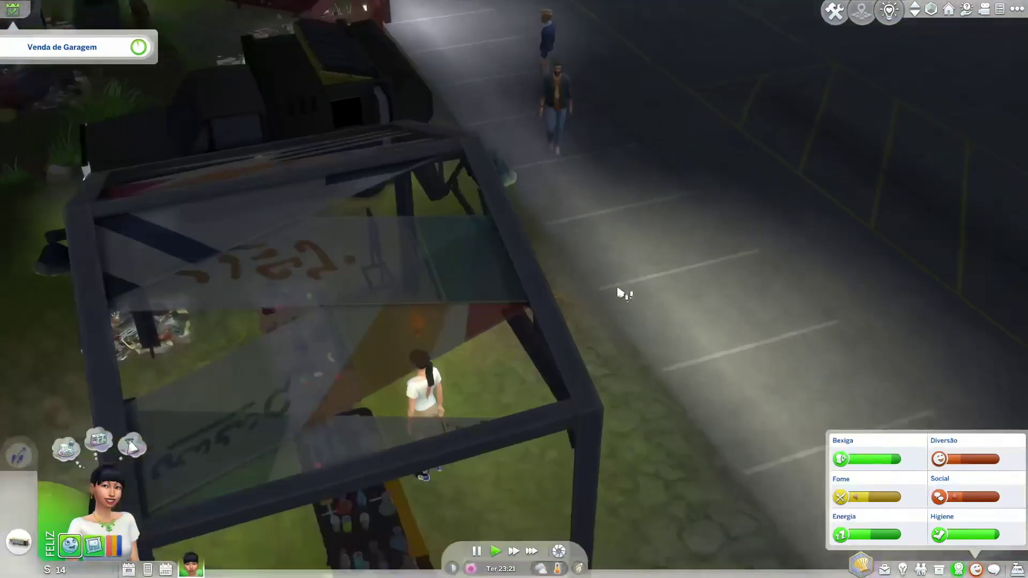
scroll(686, 211, "down", 3)
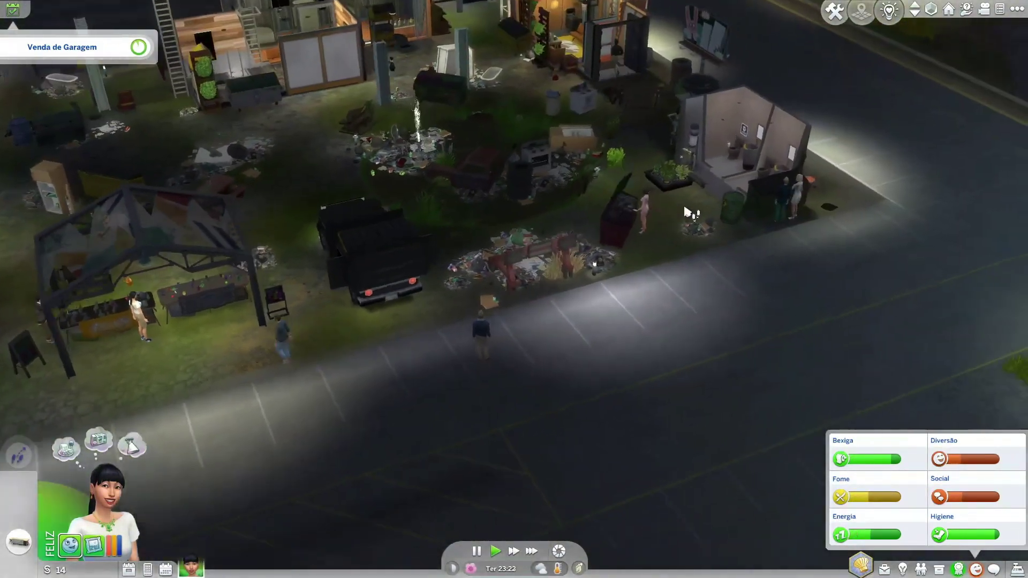
key("d")
scroll(619, 277, "up", 4)
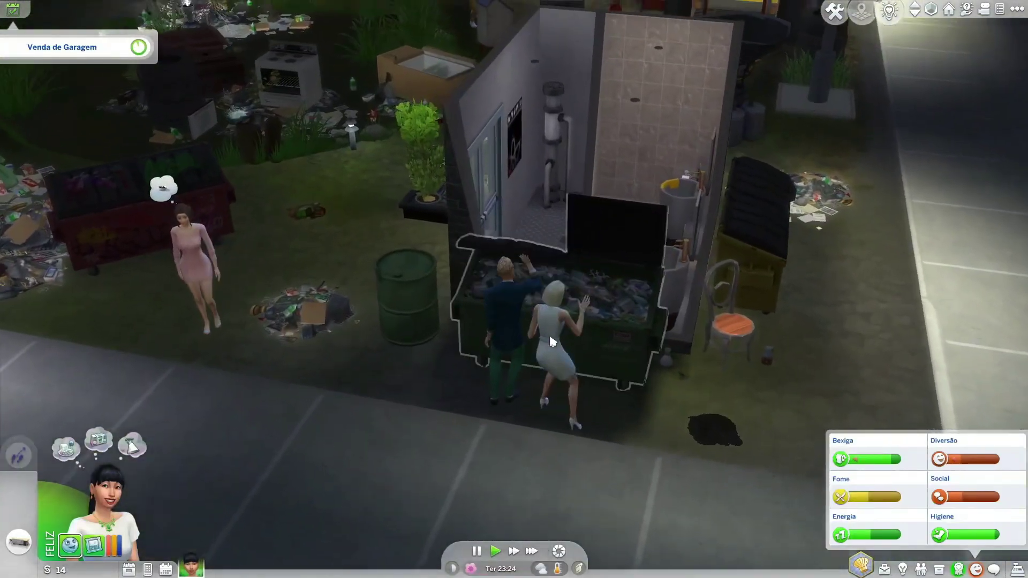
key("a")
scroll(613, 326, "up", 3)
key("a")
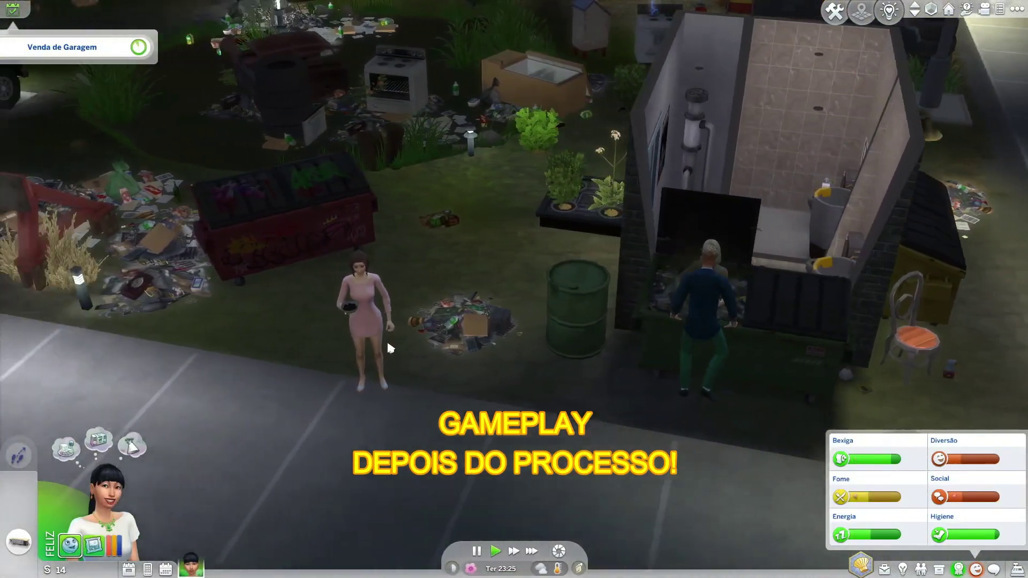
Open the interaction options for the woman in the pink dress near the red dumpster and show more choices.
left_click(446, 282)
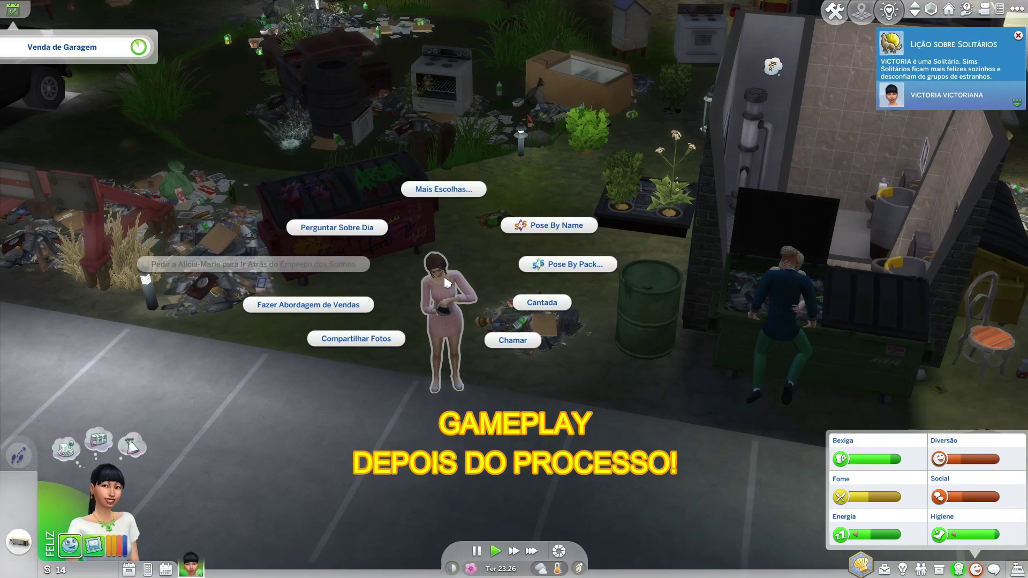
left_click(444, 189)
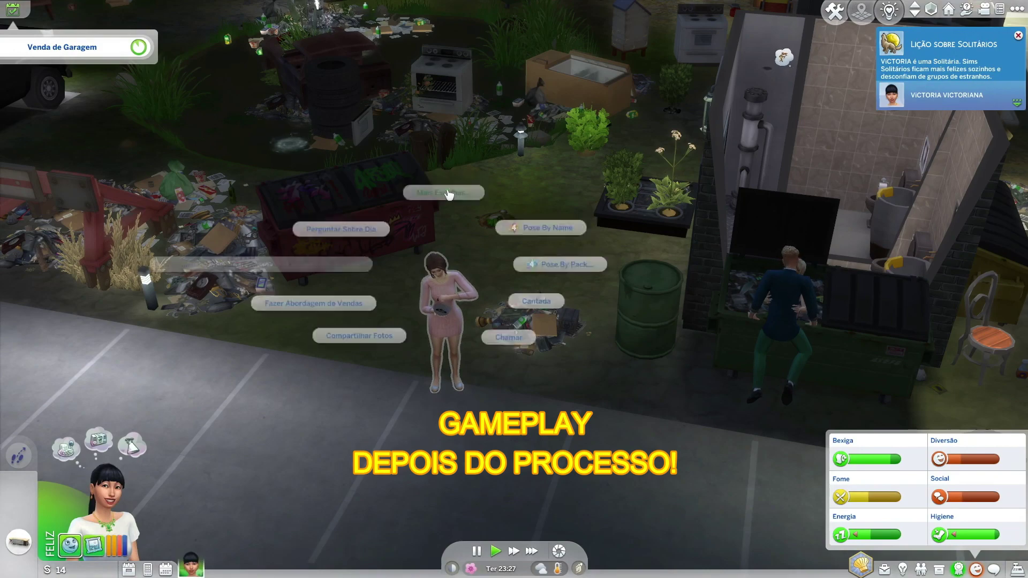
left_click(395, 273)
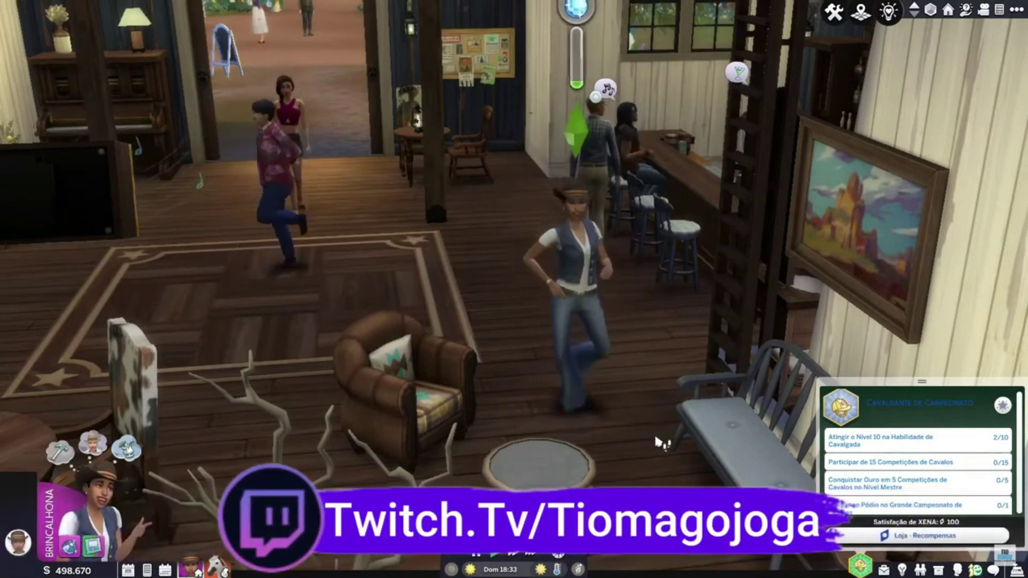
Pause the game in the saloon with the dancing Sims in view.
scroll(649, 443, "down", 3)
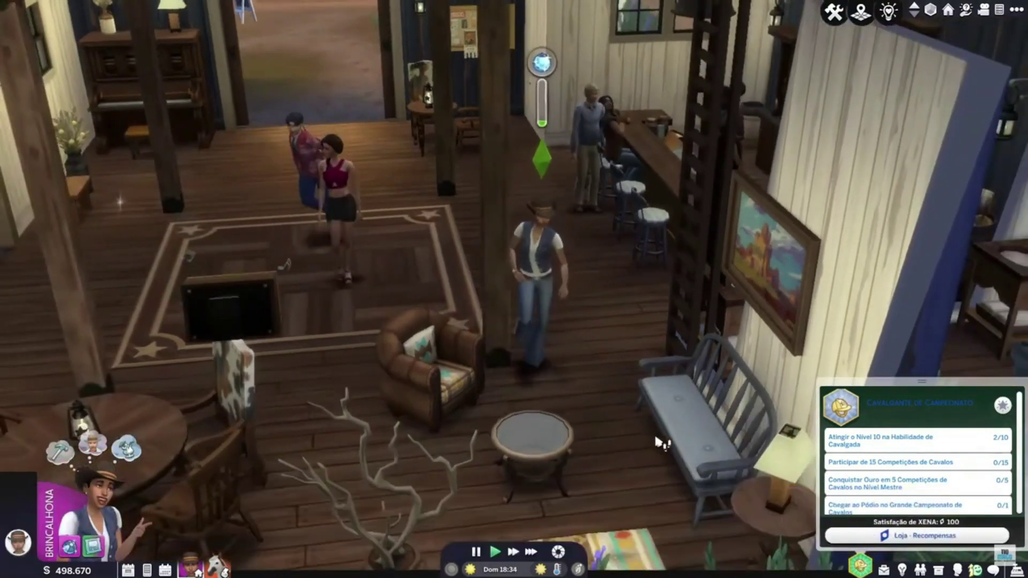
left_click(476, 551)
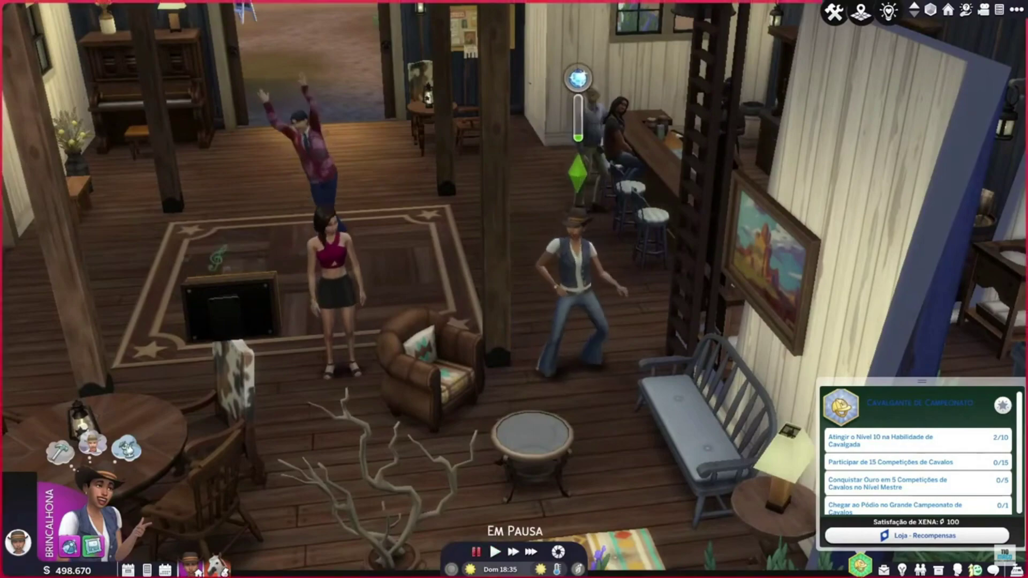
scroll(337, 448, "up", 4)
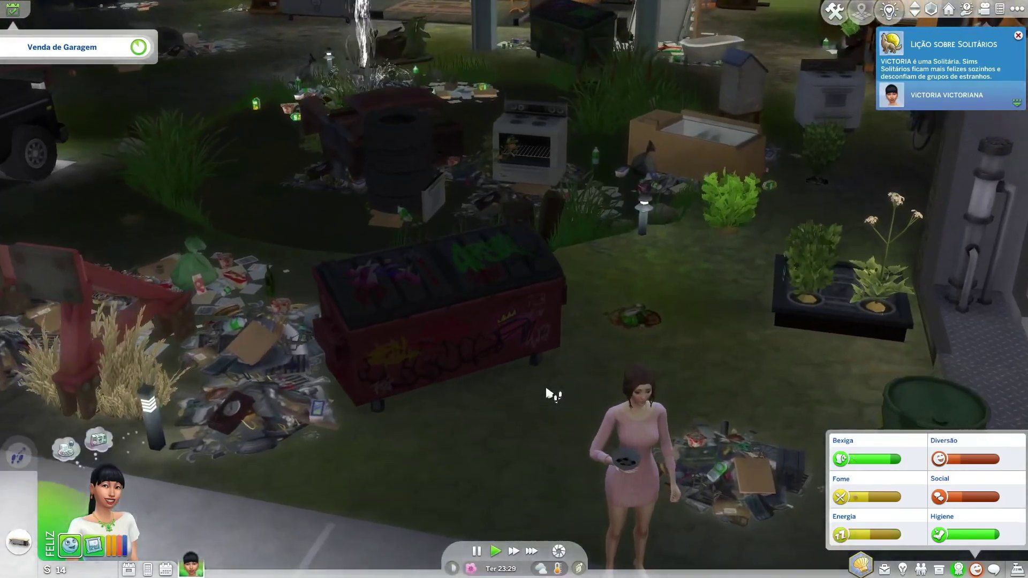
key("w")
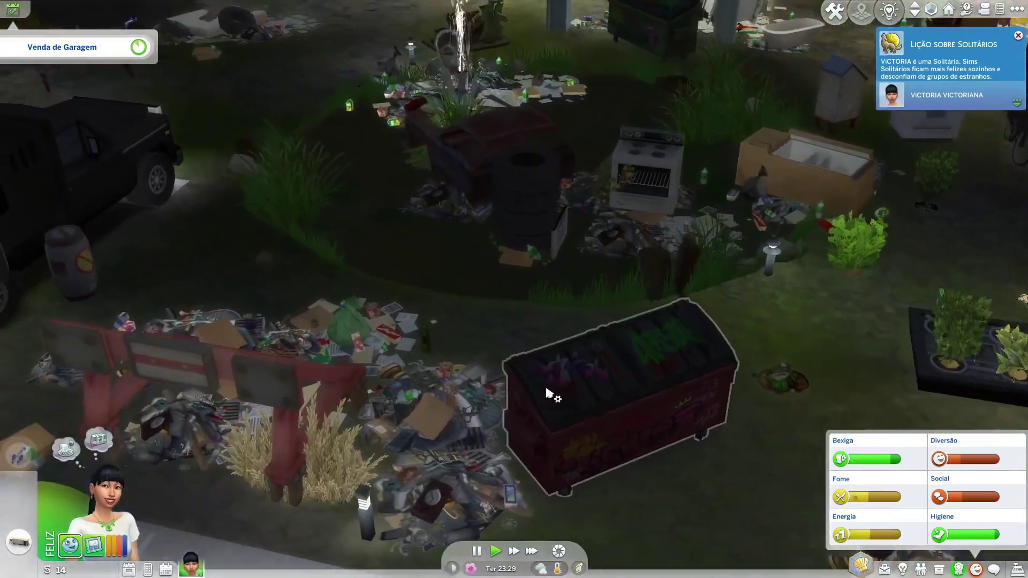
key("s")
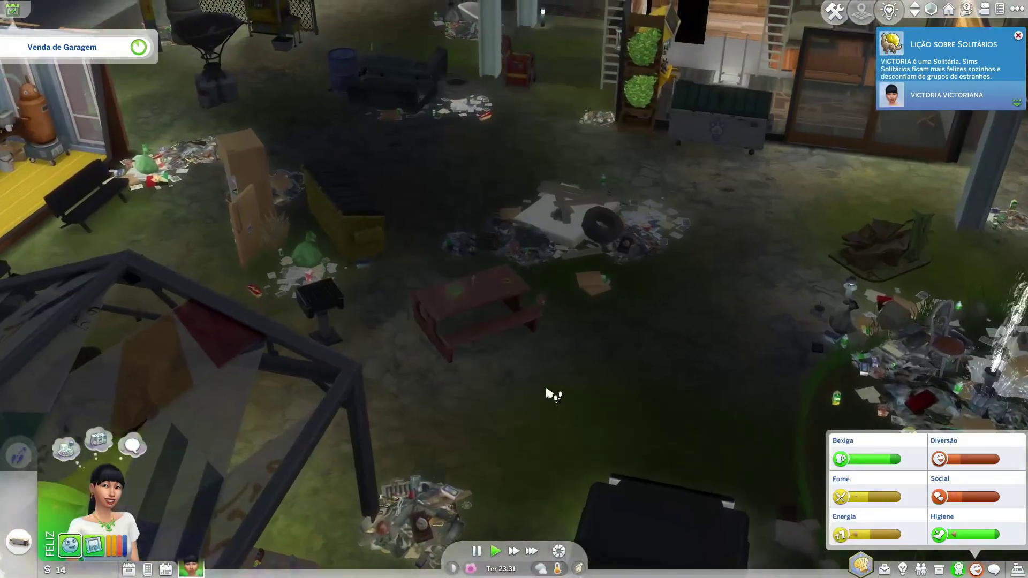
key("a")
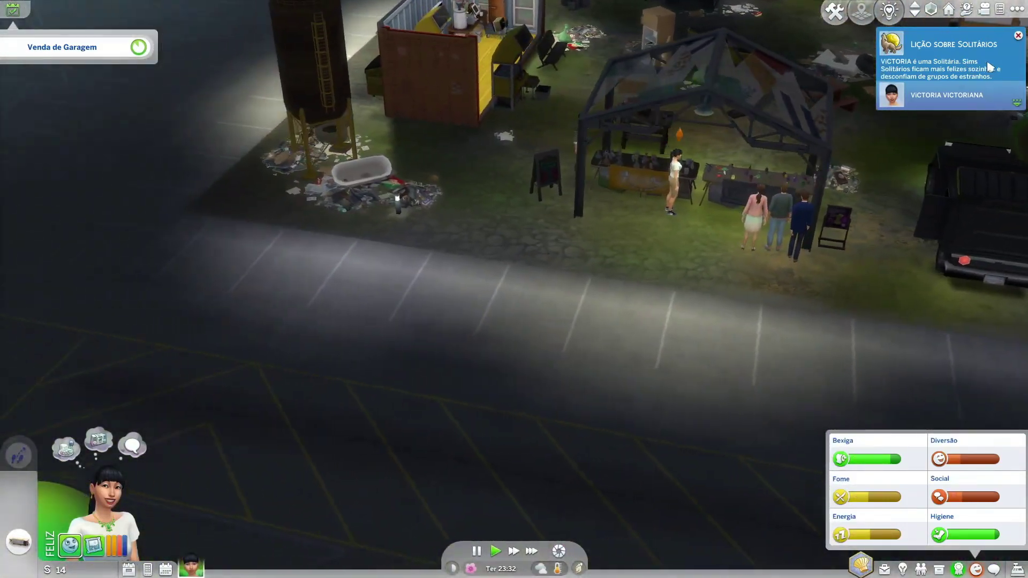
key("d")
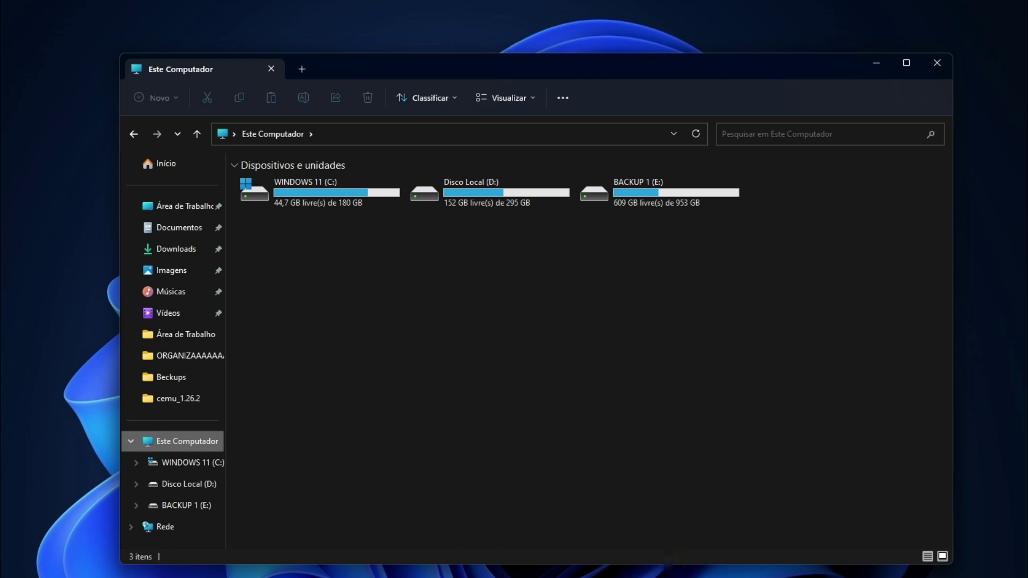
Open The Sims 4 folder on the BACKUP 1 (E:) drive, inside JOGOS and EA APP.
left_click(213, 443)
double_click(649, 200)
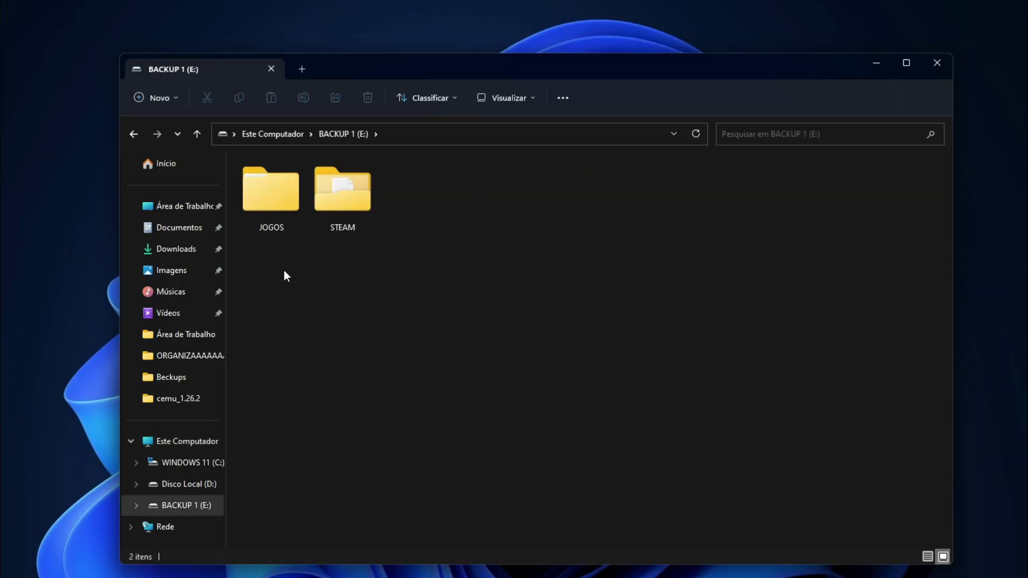
double_click(255, 191)
double_click(256, 193)
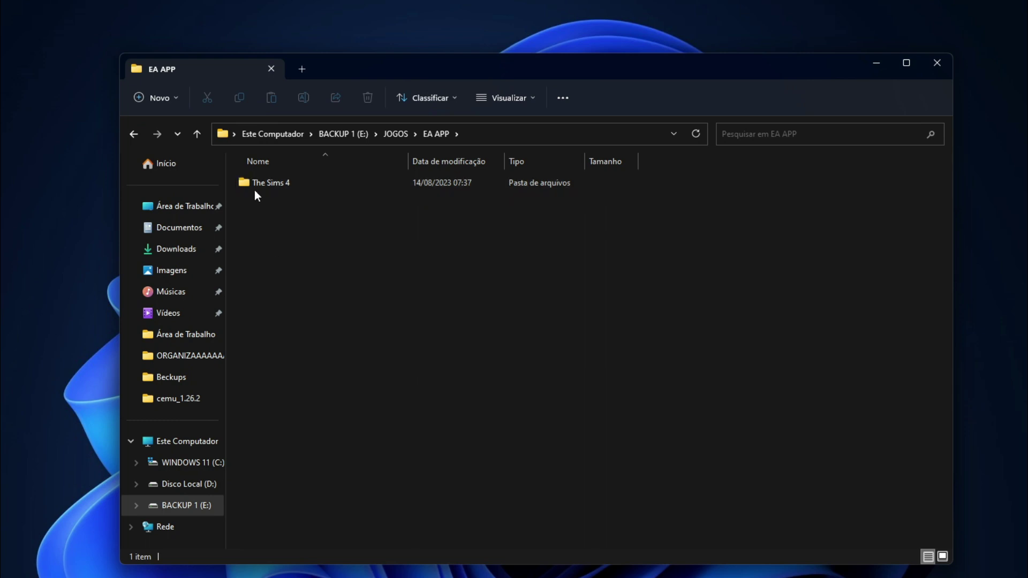
double_click(258, 180)
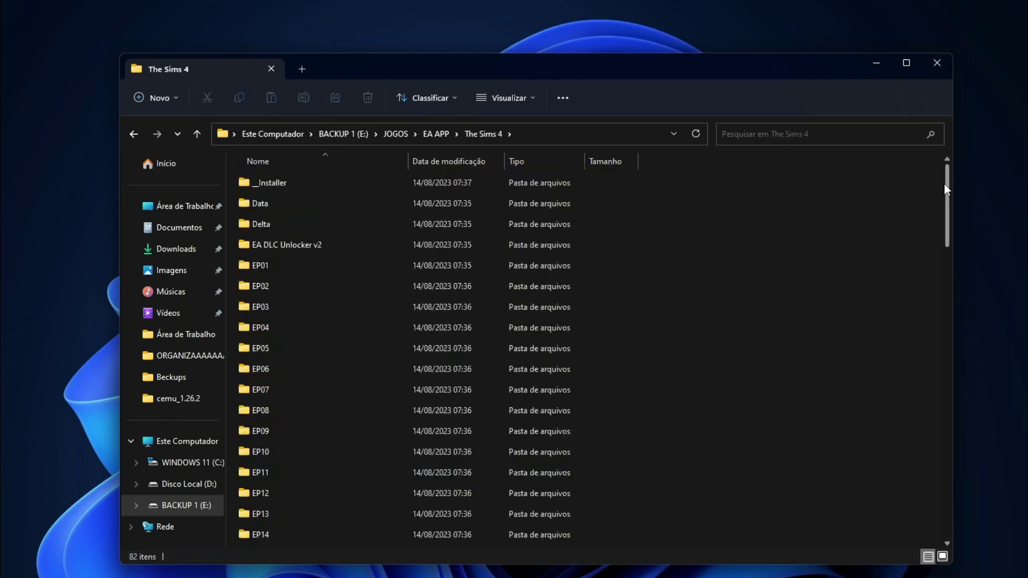
Open the Bin folder inside the Game-cracked folder.
left_click_drag(945, 188, 934, 242)
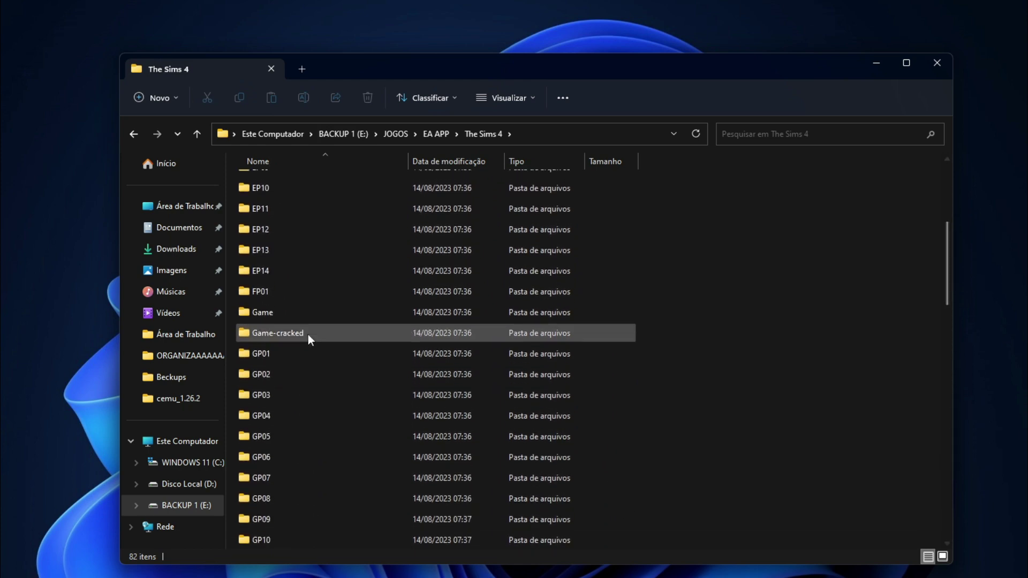
double_click(278, 335)
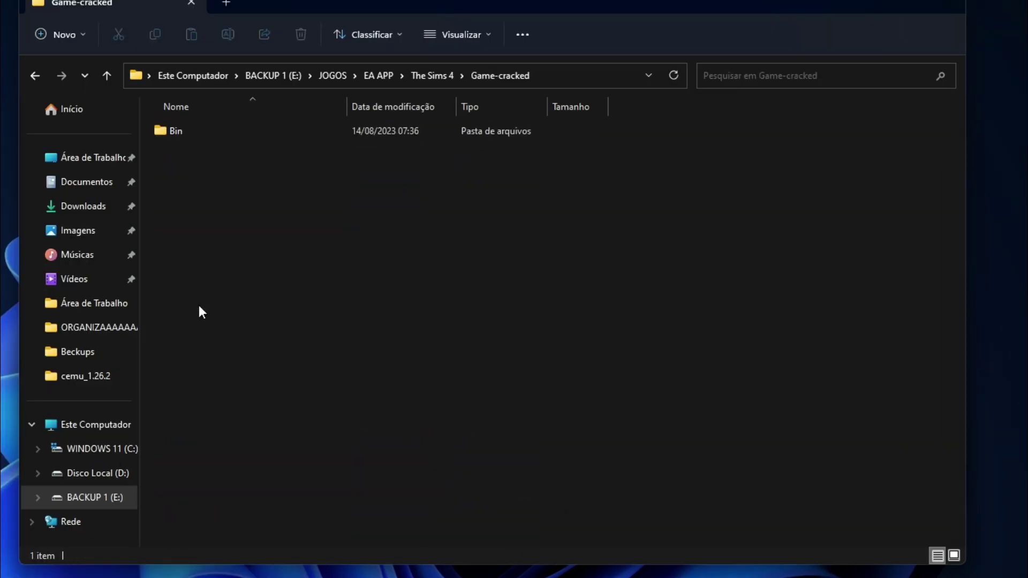
double_click(194, 134)
Launch the TS4_x64 application to view its online/offline start dialog, and close the dialog without starting the game.
left_click(188, 461)
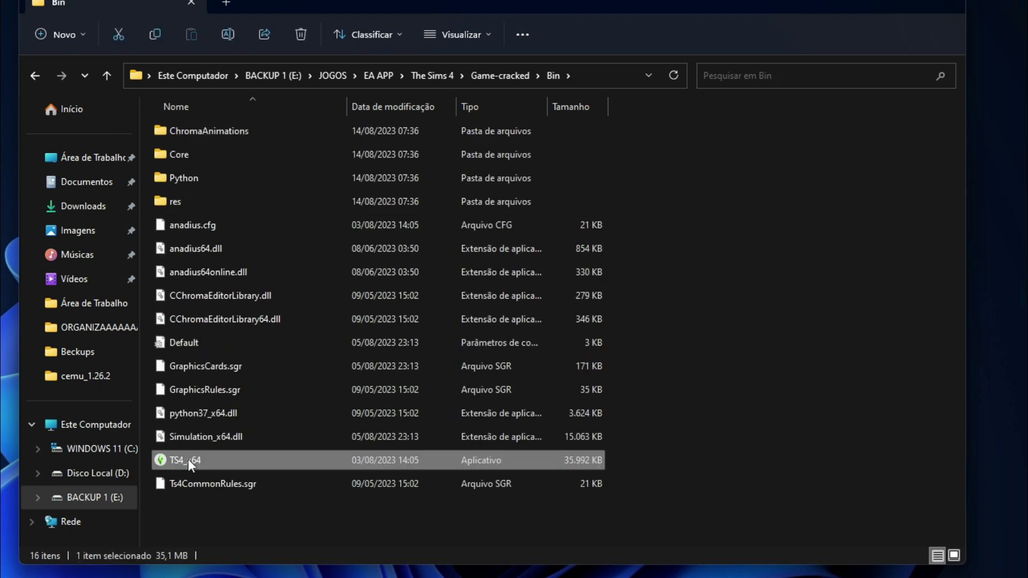
right_click(188, 459)
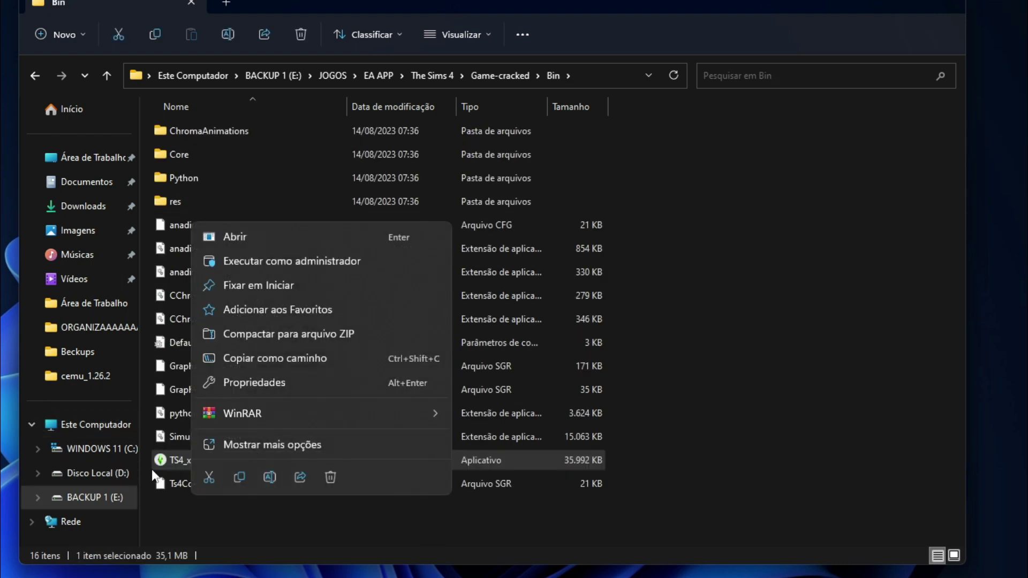
double_click(174, 461)
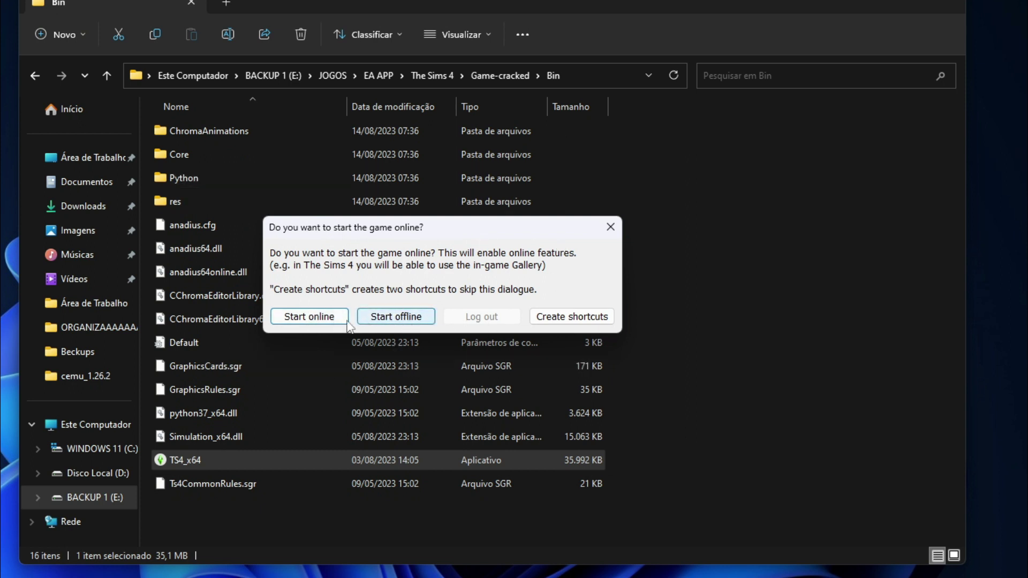
left_click(610, 227)
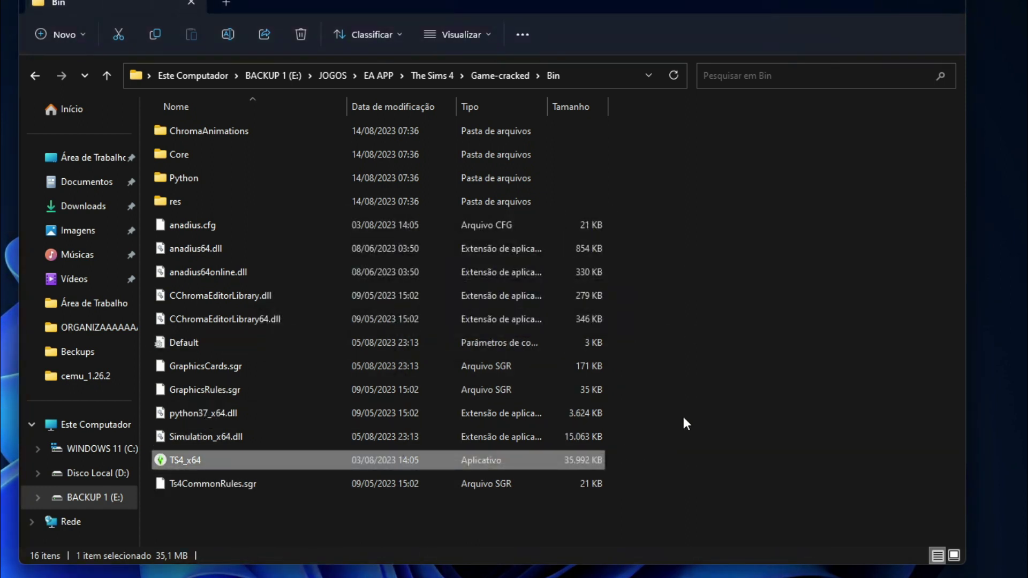
left_click(684, 419)
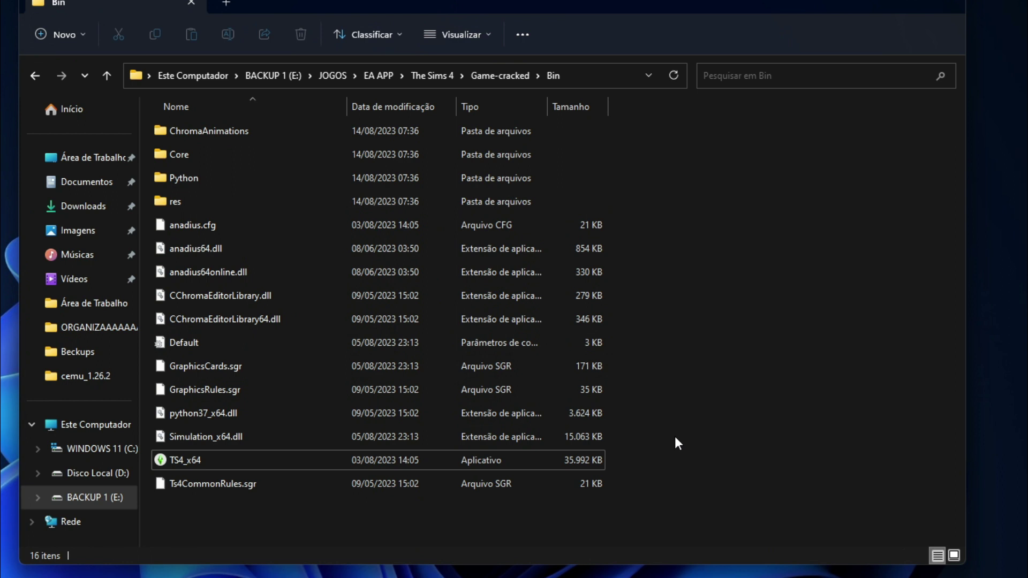
Go back up through the folders to JOGOS, reopen EA APP and view The Sims 4 folder's size details.
key("BackSpace")
left_click(308, 407)
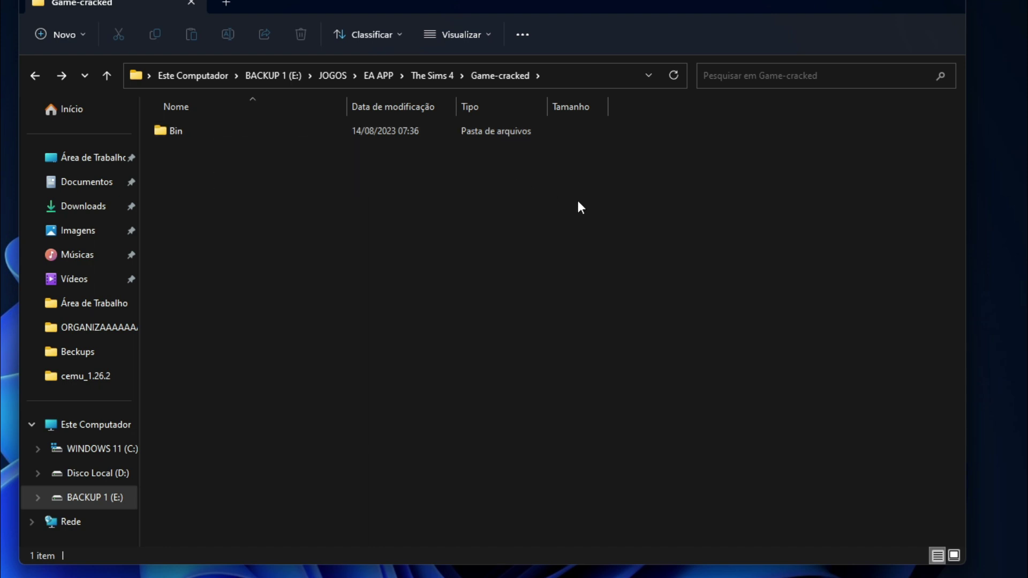
key("alt+Up")
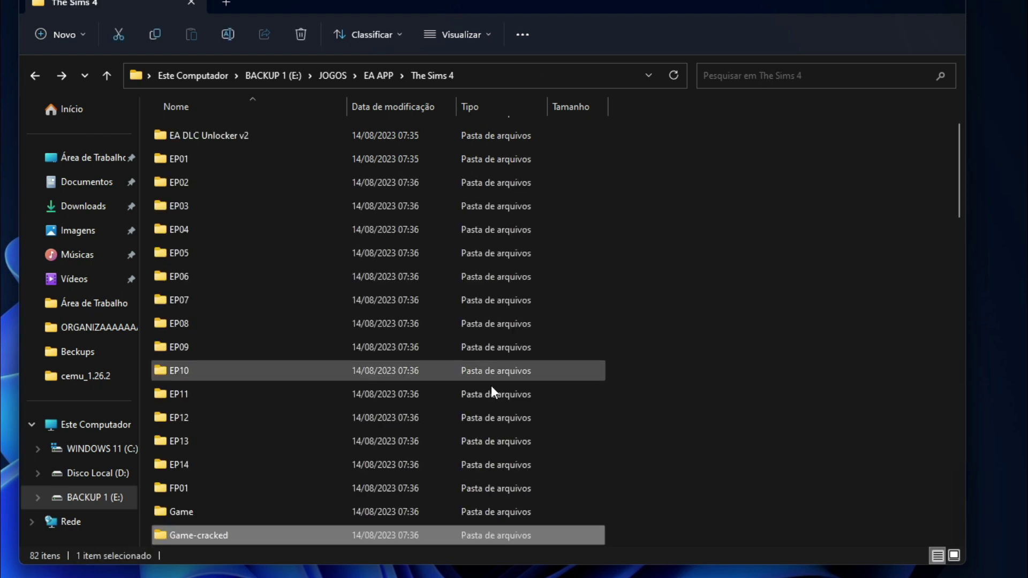
key("alt+Up")
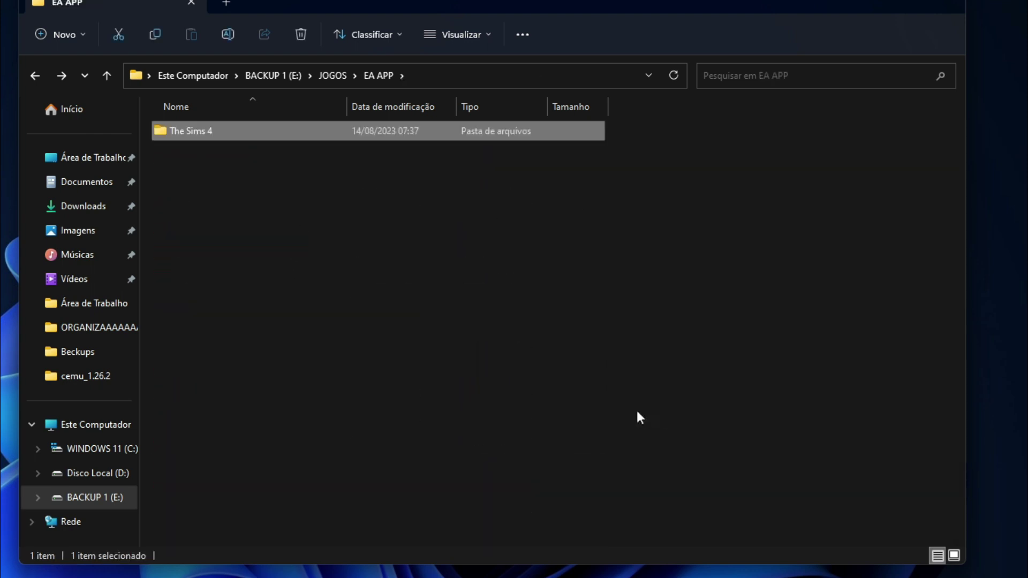
key("alt+Up")
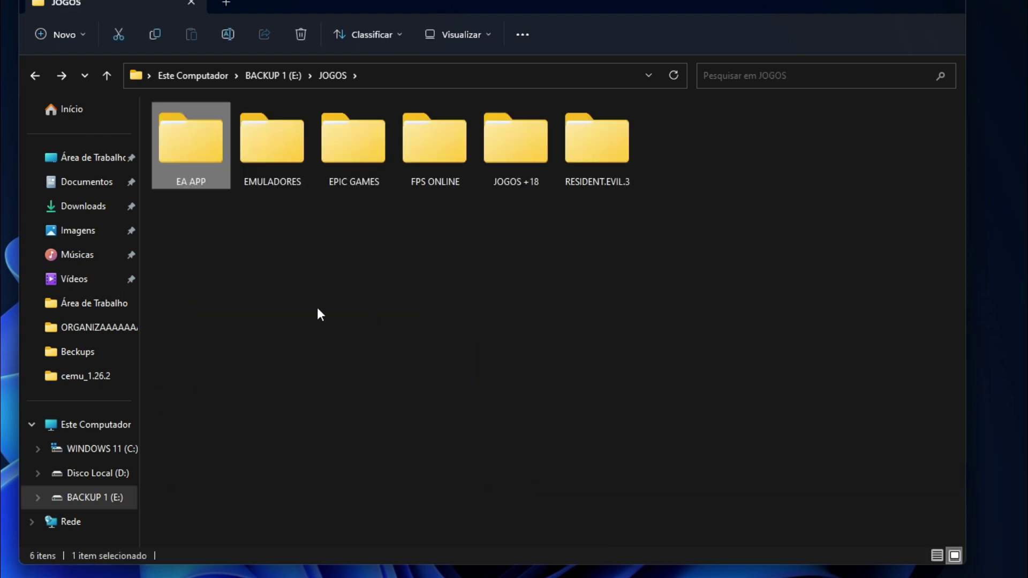
double_click(194, 155)
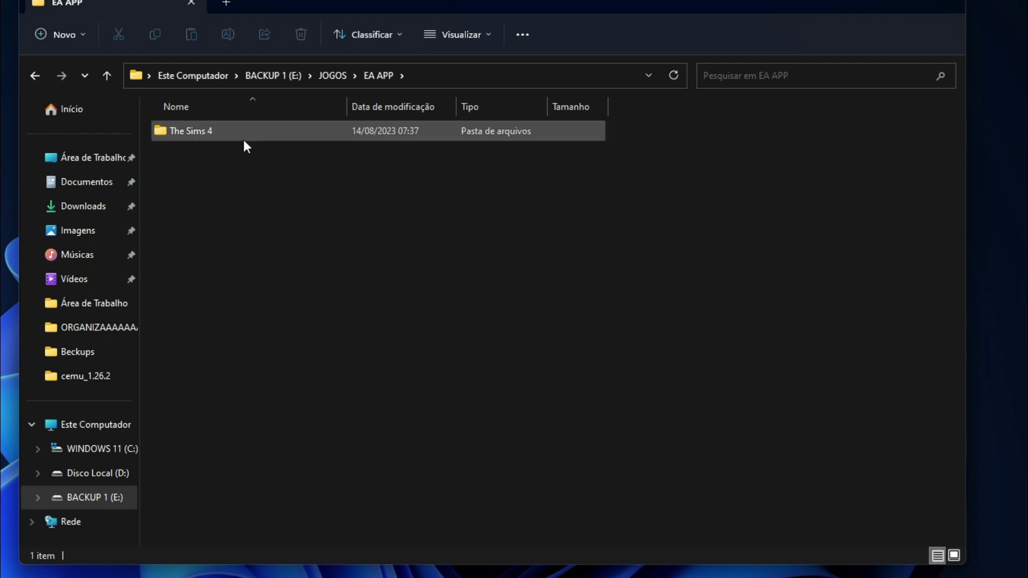
mouse_move(223, 133)
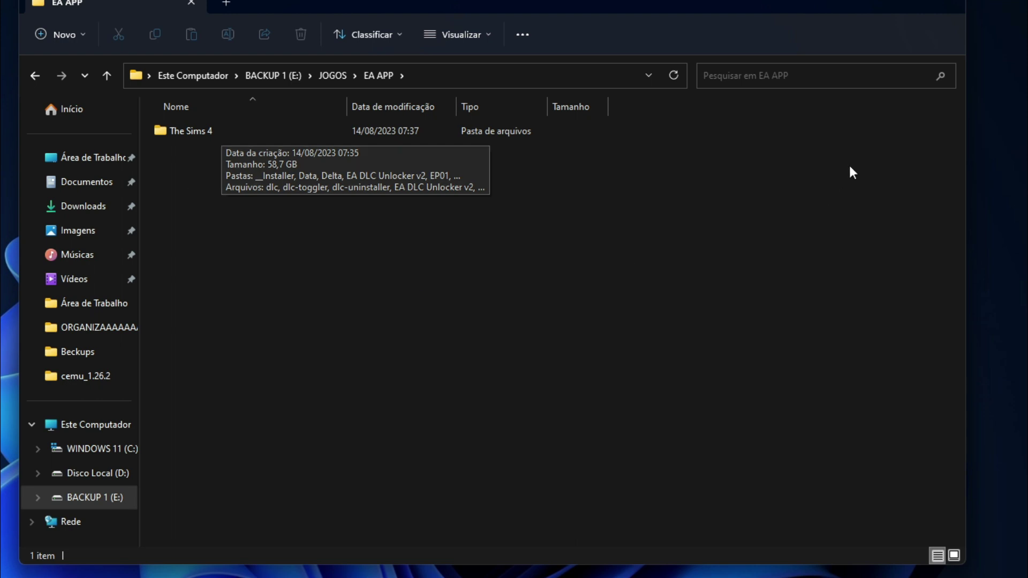
Put the file window away, open the web browser and search Google for "Ea app".
left_click(873, 3)
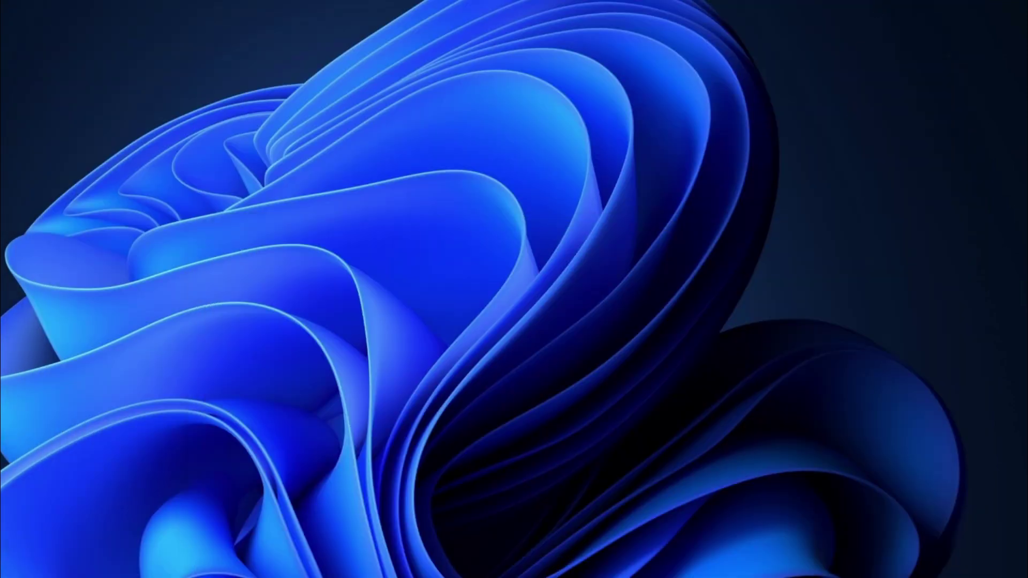
left_click(632, 558)
left_click(386, 249)
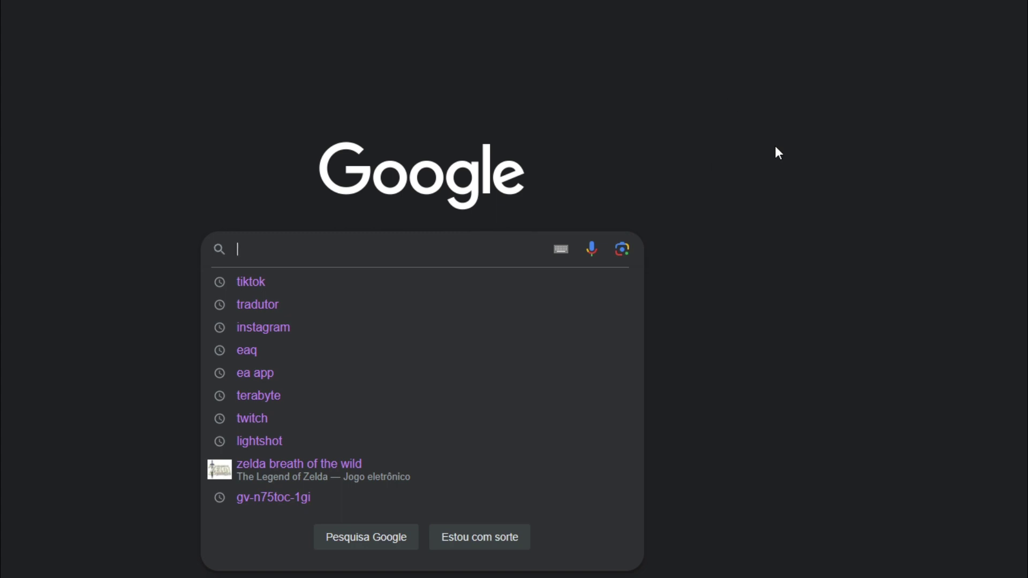
left_click(787, 251)
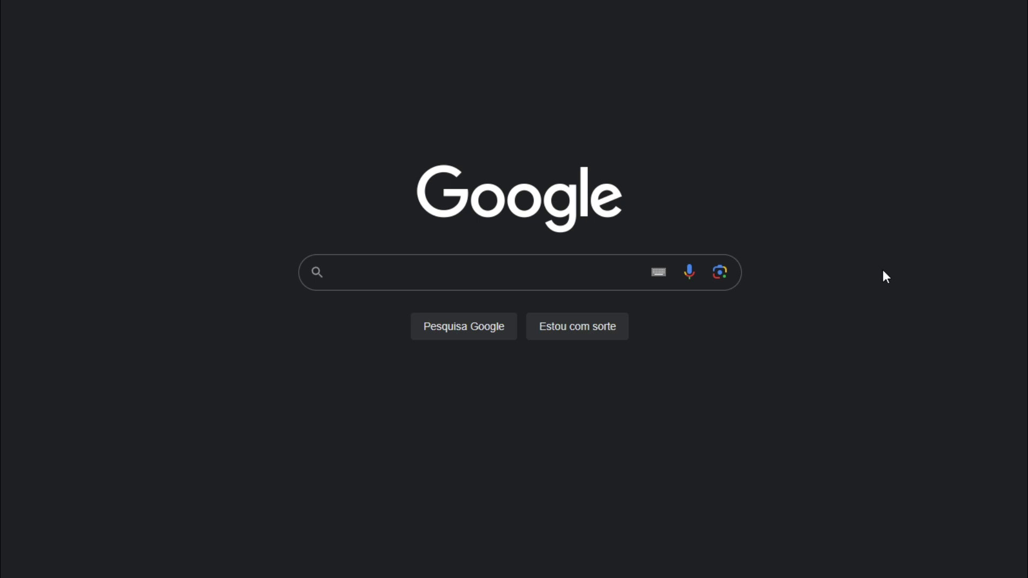
left_click(431, 281)
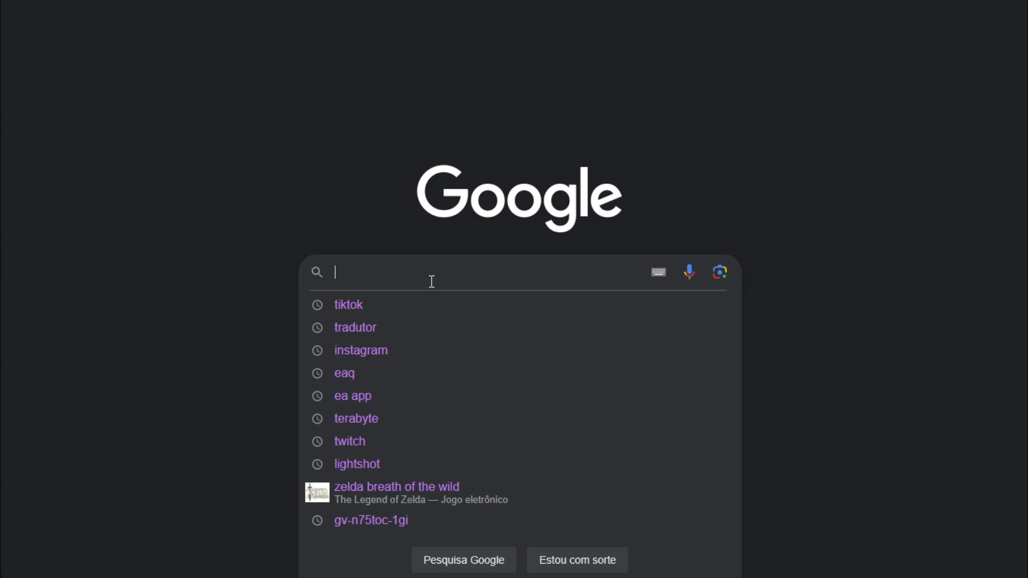
type("Ea app")
key("Return")
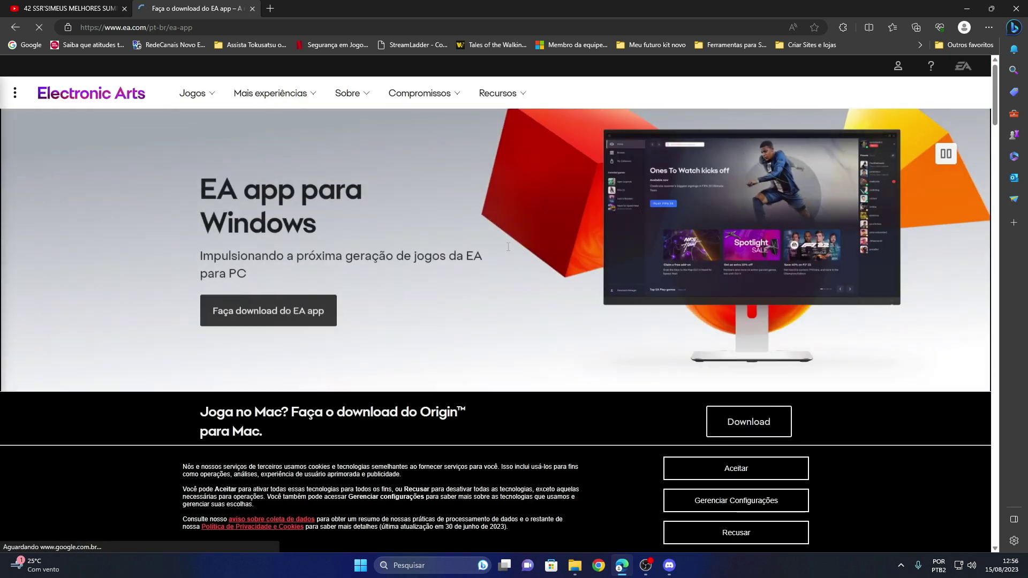
Download and run EAappInstaller.exe, installing the EA app with C:\Program Files\EA Games as game library and a desktop shortcut.
left_click(289, 311)
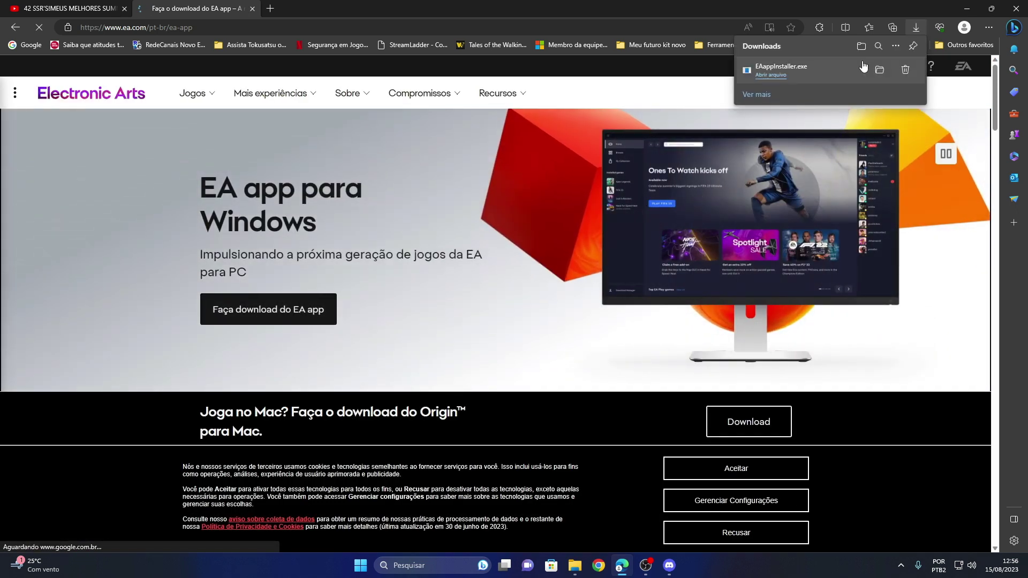
left_click(782, 78)
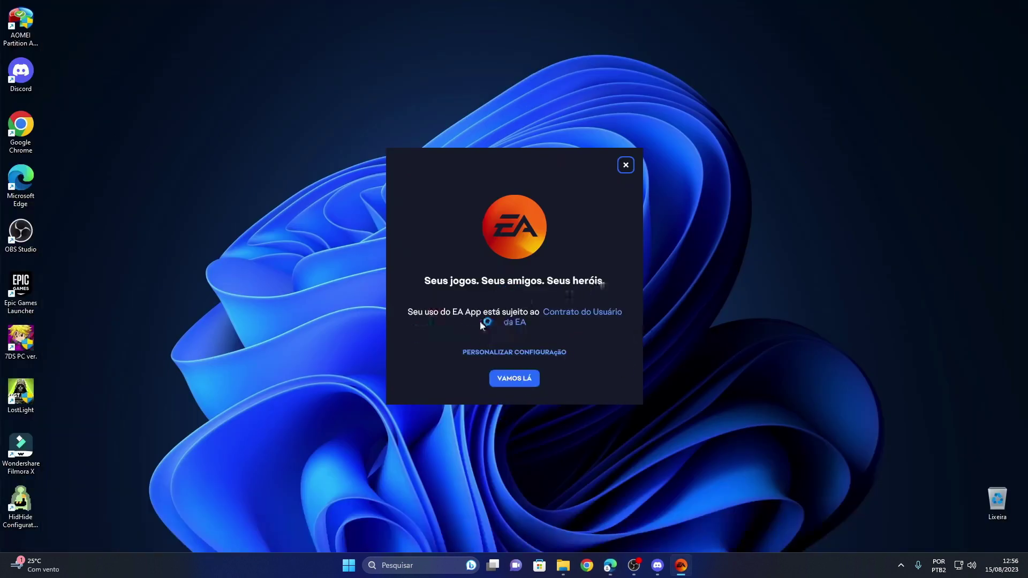
left_click(511, 377)
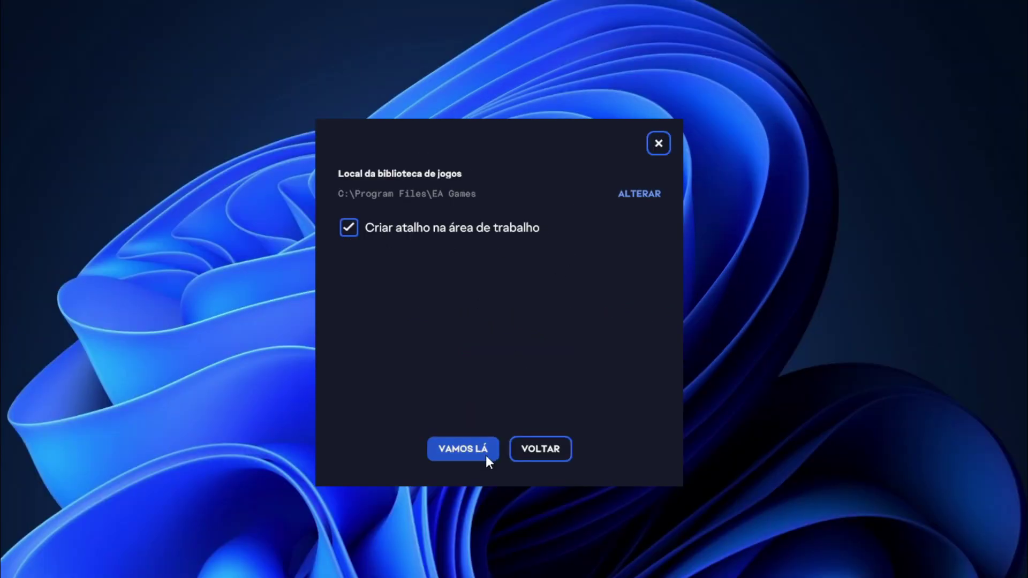
left_click(506, 383)
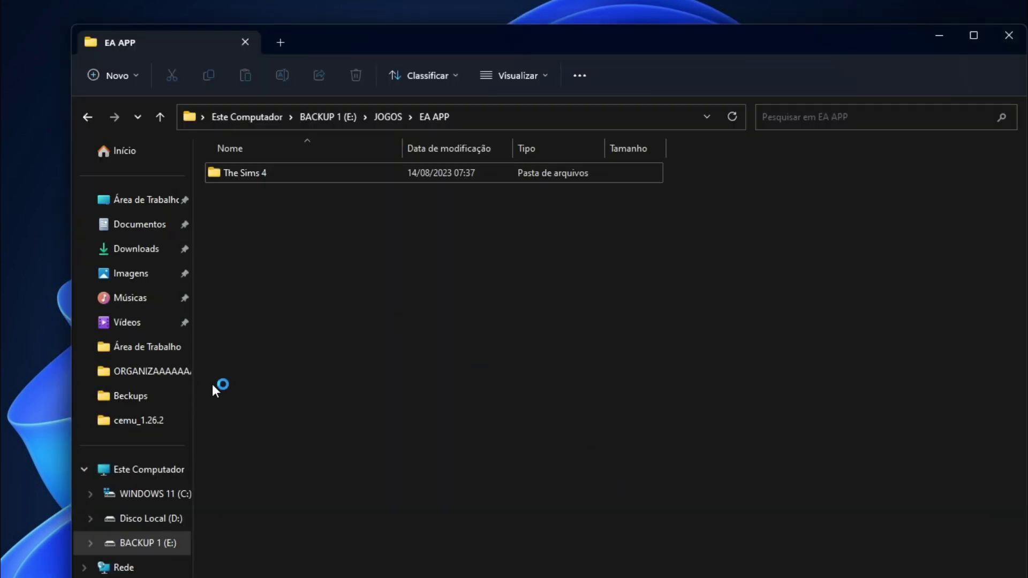
View the computer's drives and their free space, and look inside Disco Local (D:).
left_click(168, 467)
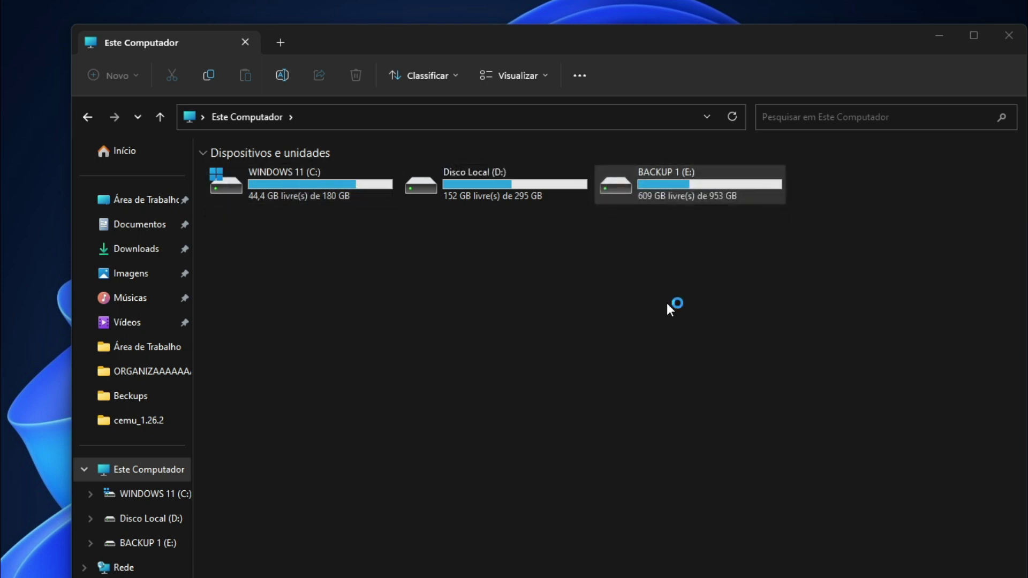
left_click(274, 191)
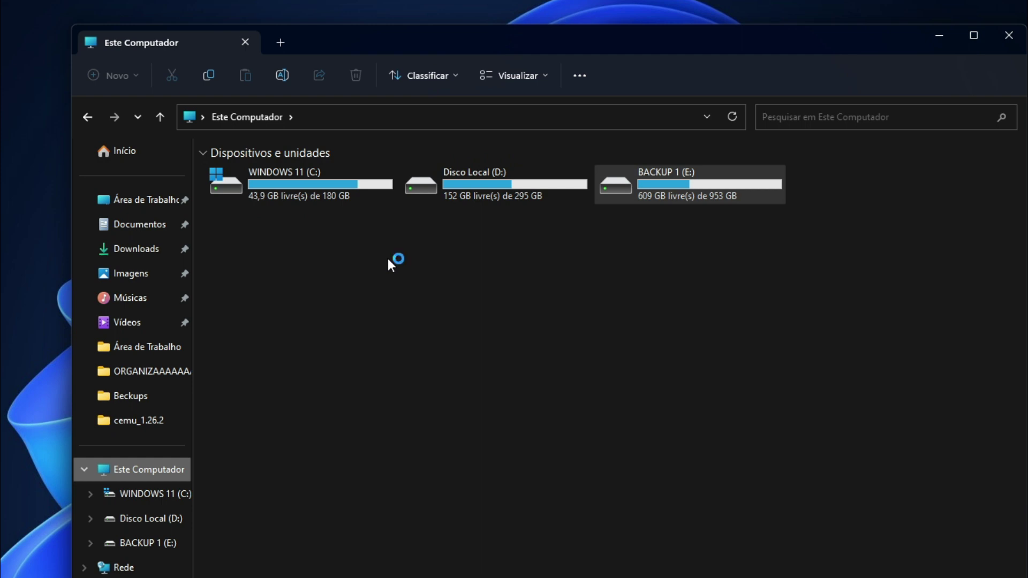
double_click(474, 189)
left_click(258, 211)
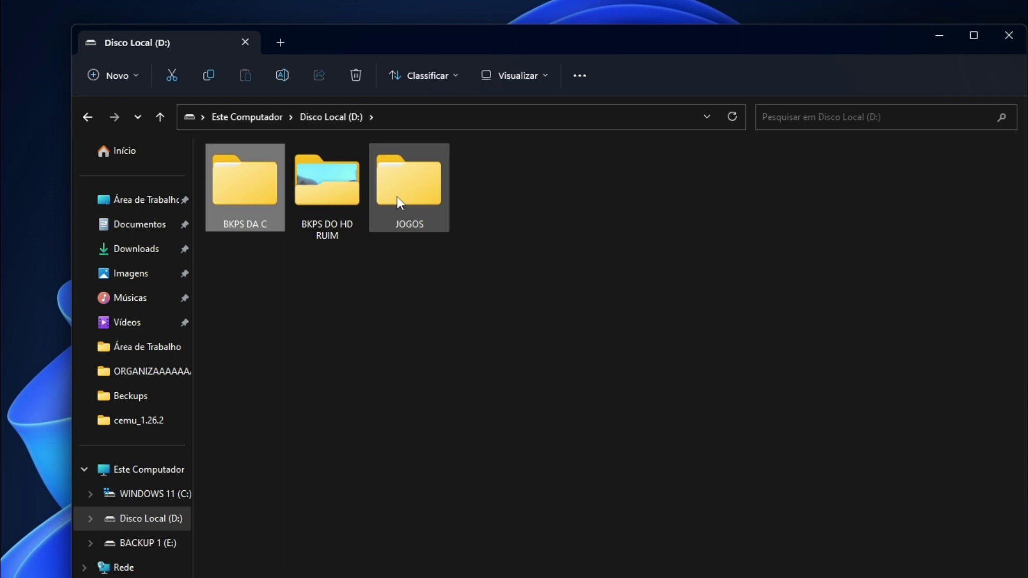
key("alt+Left")
Open BACKUP 1 (E:), then JOGOS and EA APP, to point out The Sims 4 folder.
double_click(667, 198)
double_click(247, 209)
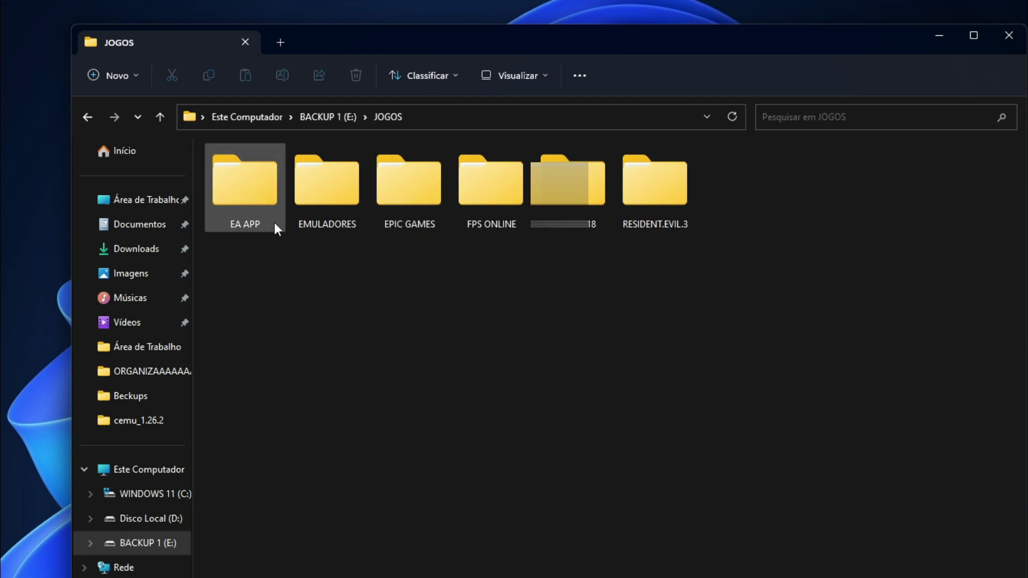
mouse_move(281, 223)
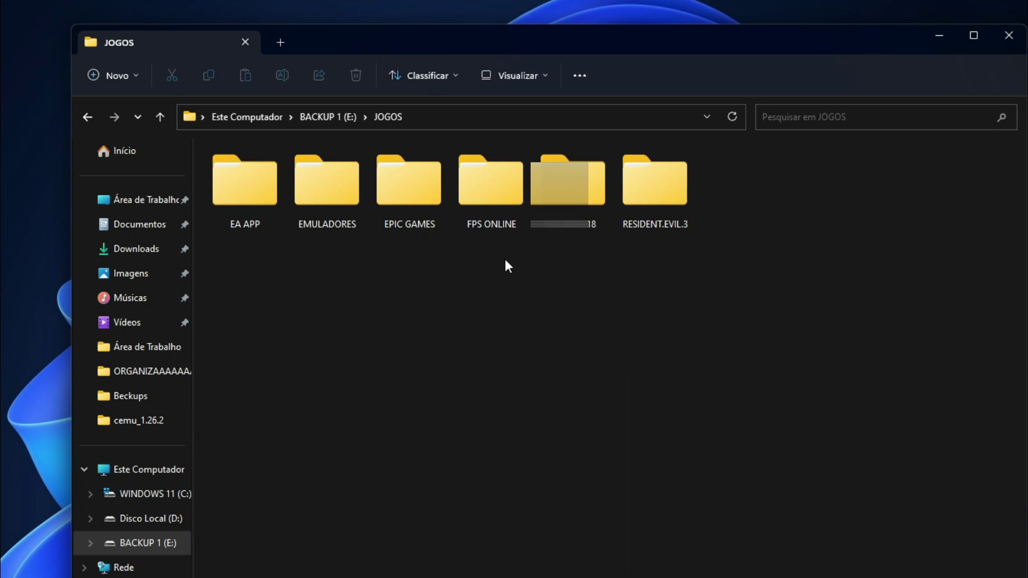
double_click(239, 192)
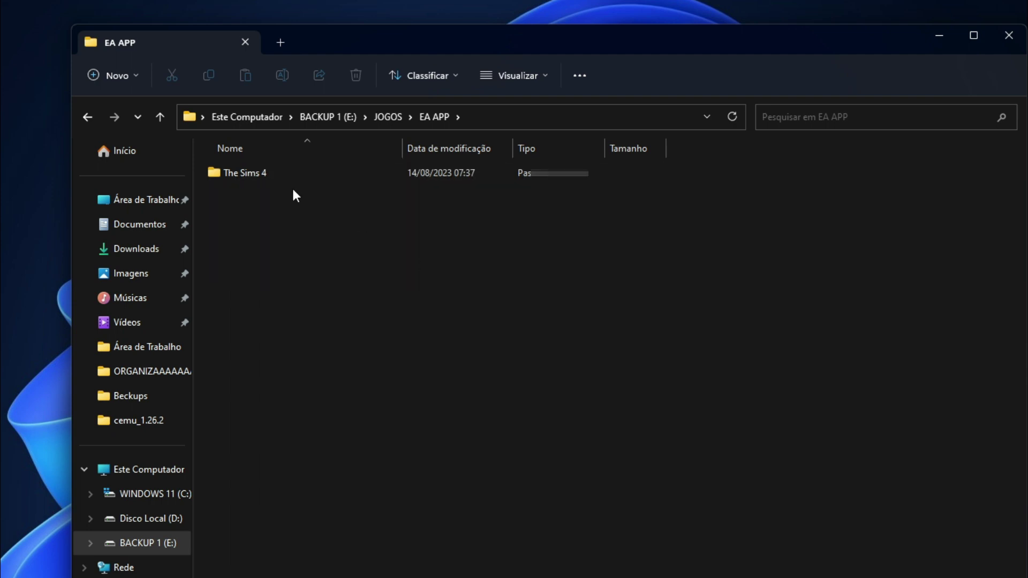
left_click(242, 178)
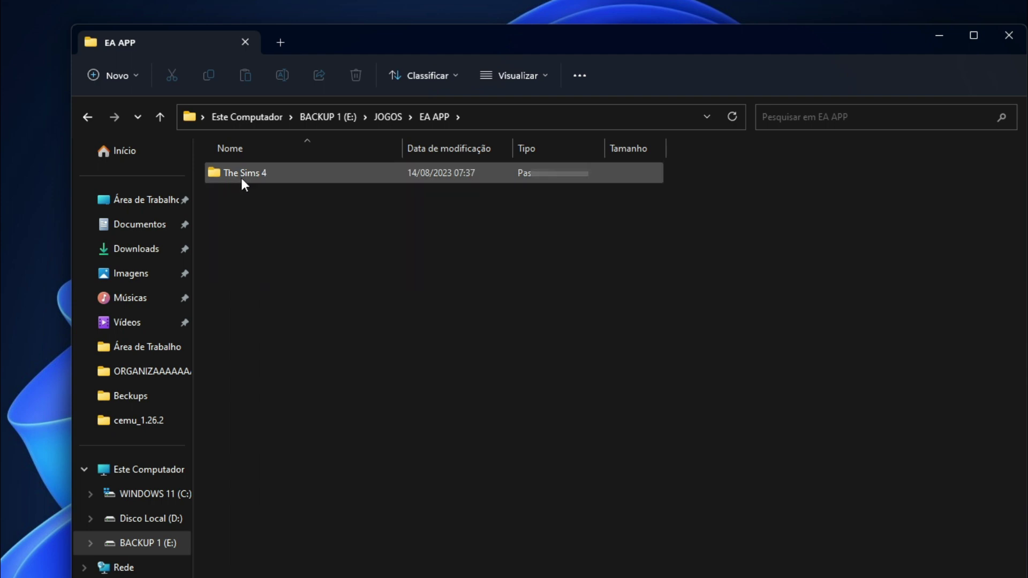
mouse_move(240, 178)
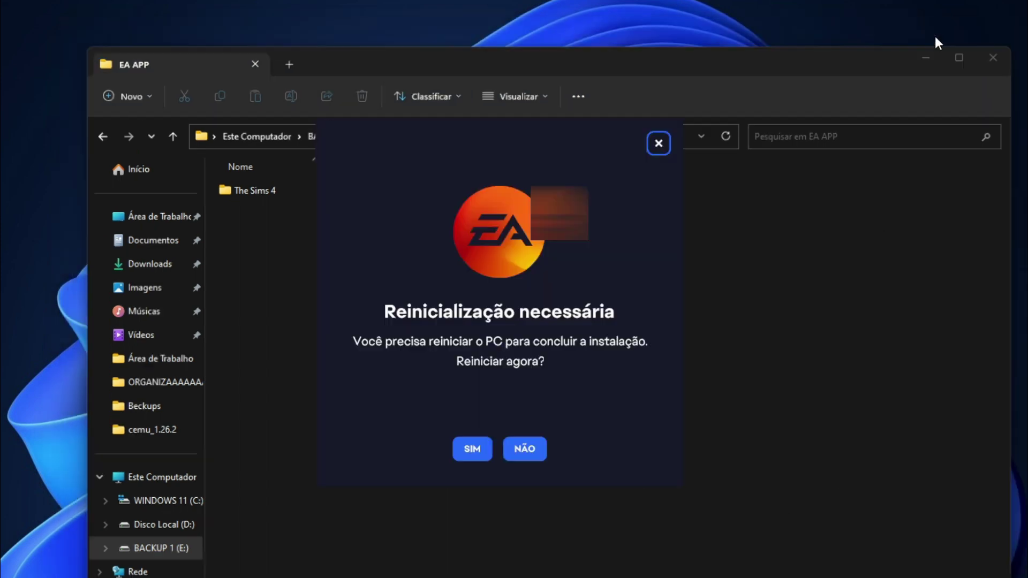
Minimize the File Explorer and OBS windows and reposition the EA app window on the desktop.
left_click(938, 37)
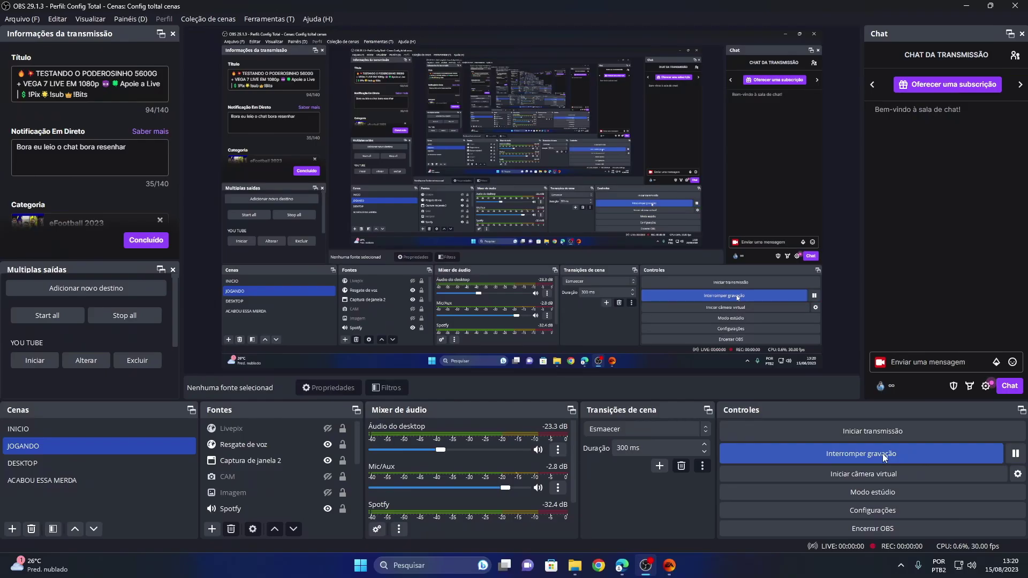
left_click(967, 6)
mouse_move(607, 68)
left_mouse_down()
mouse_move(596, 66)
mouse_move(610, 80)
left_mouse_up()
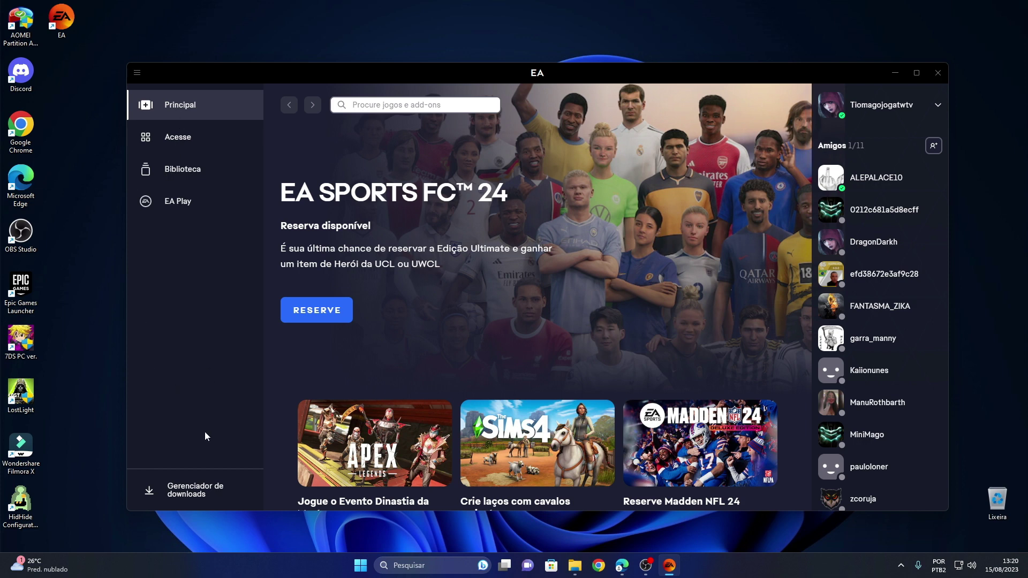
Open the EA app's library, search for "The sims 4" and open The Sims 4 game page.
left_click(187, 170)
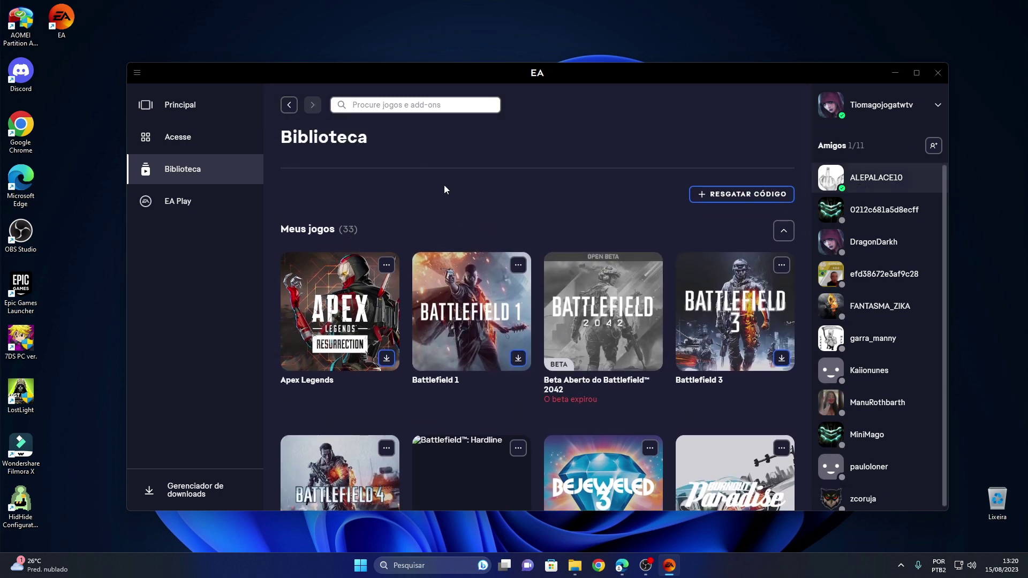
left_click(401, 106)
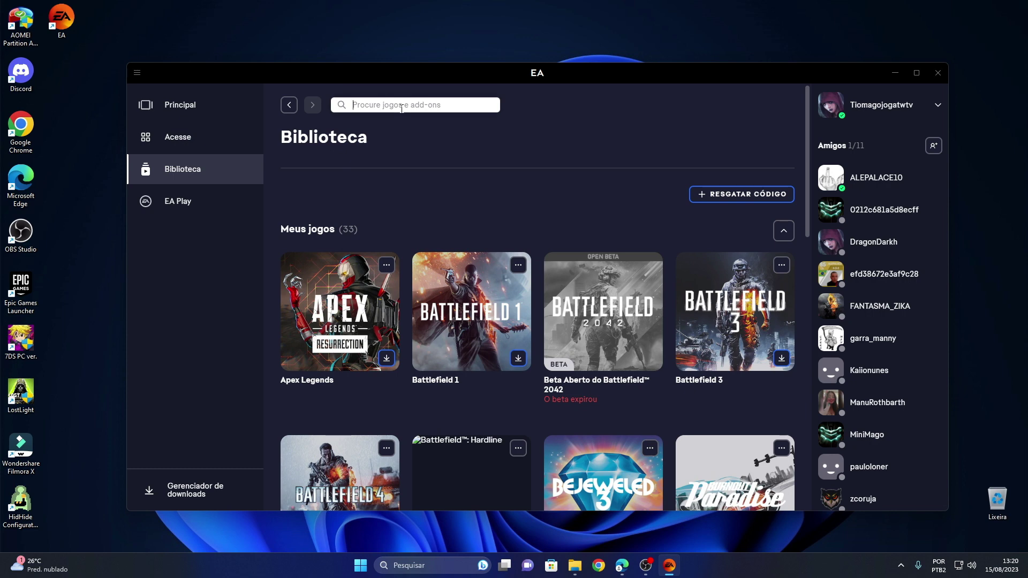
type("The sims 4")
key("Return")
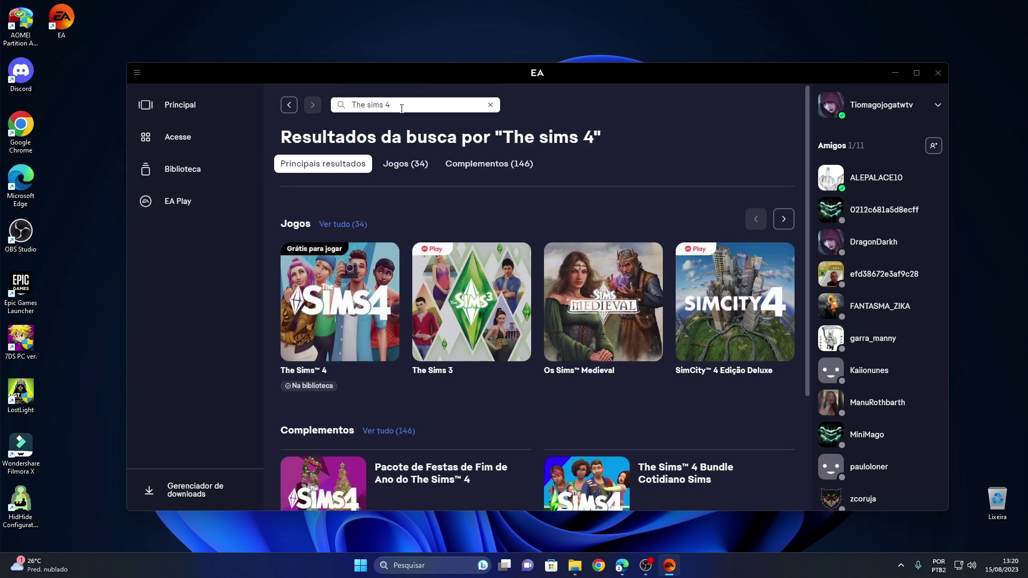
left_click(345, 313)
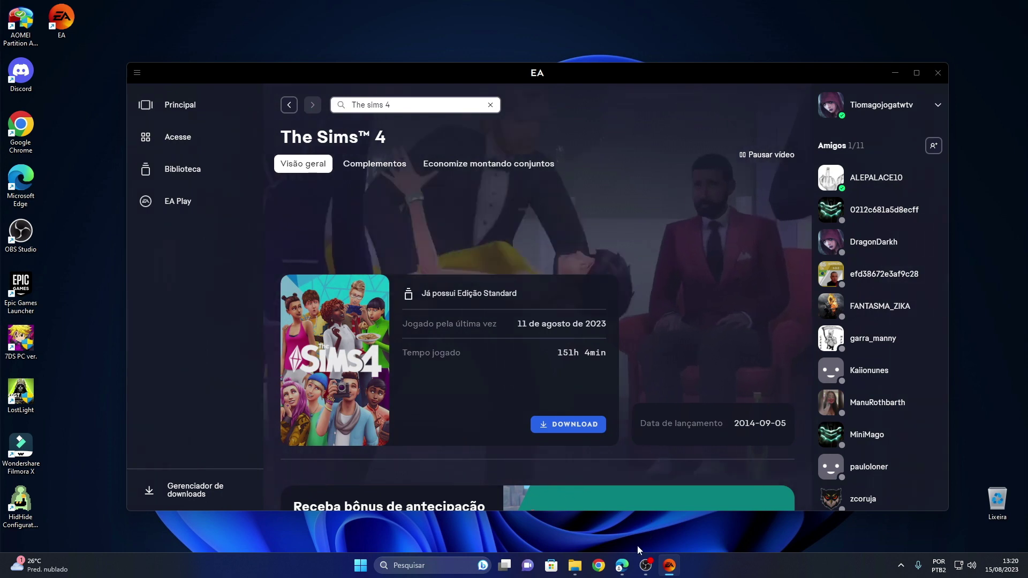
left_click_drag(574, 81, 592, 78)
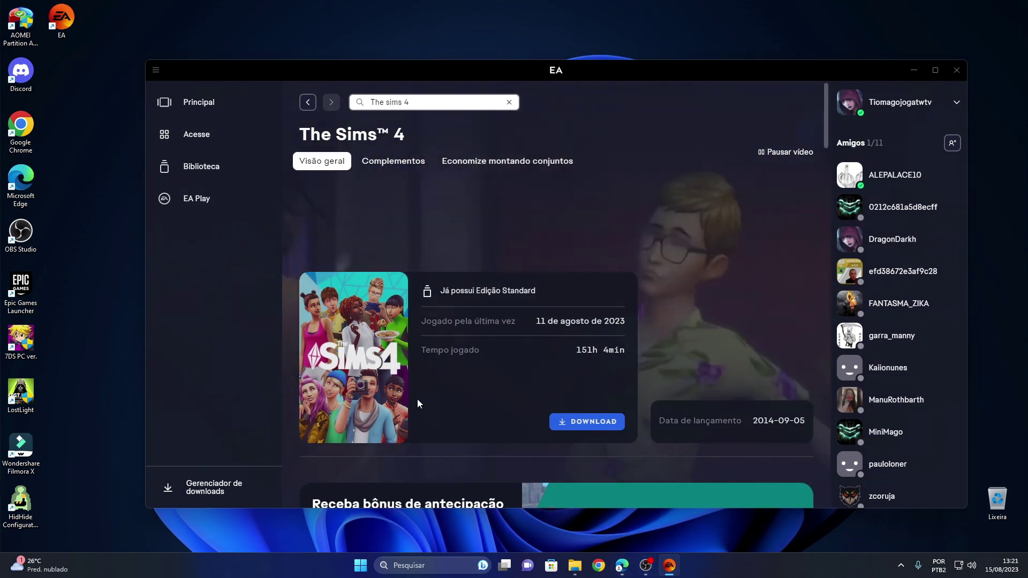
In File Explorer, open The Sims 4 folder on BACKUP 1 (E:), inside JOGOS and EA APP.
left_click(575, 566)
double_click(657, 191)
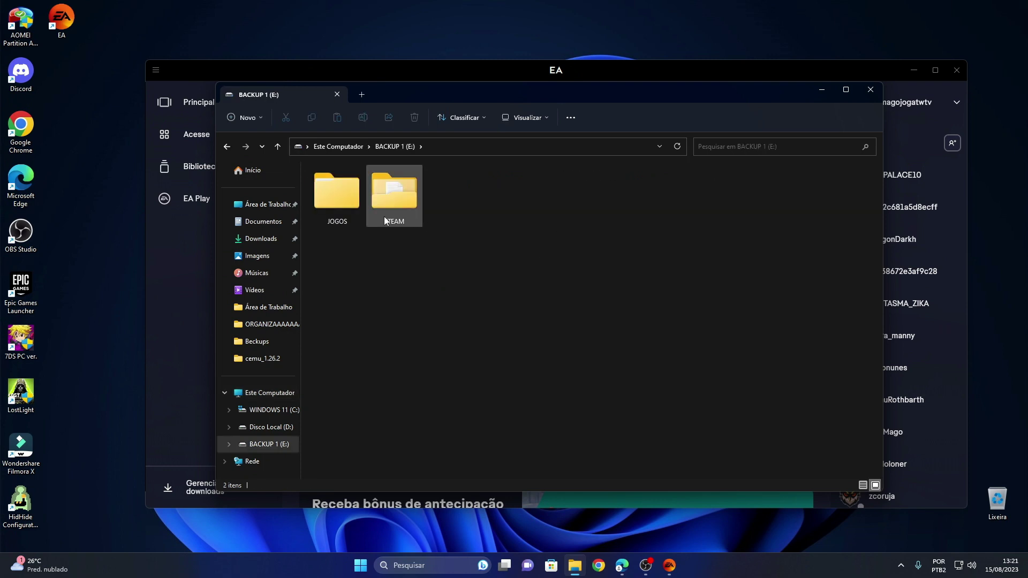
double_click(349, 195)
double_click(345, 203)
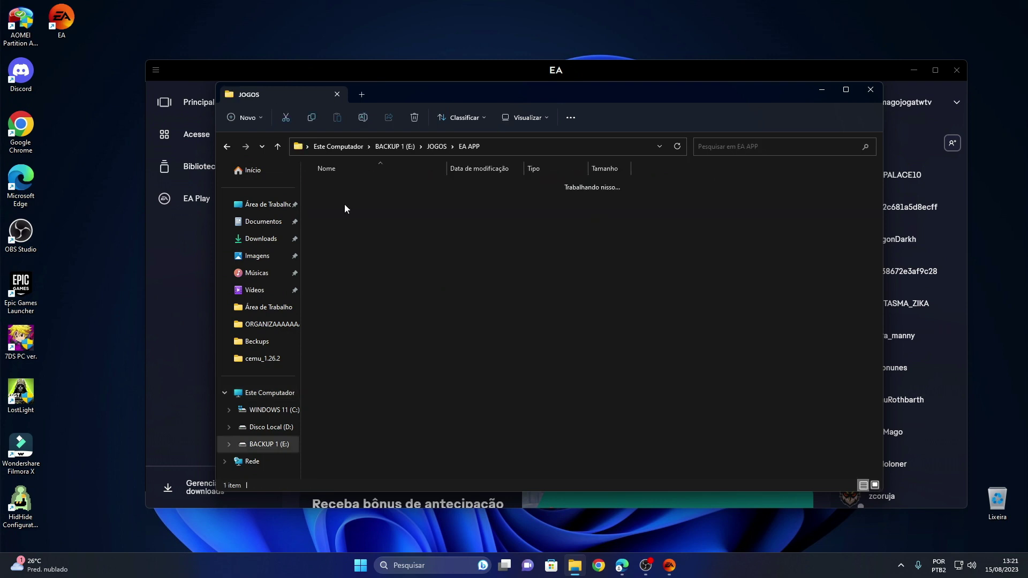
right_click(340, 184)
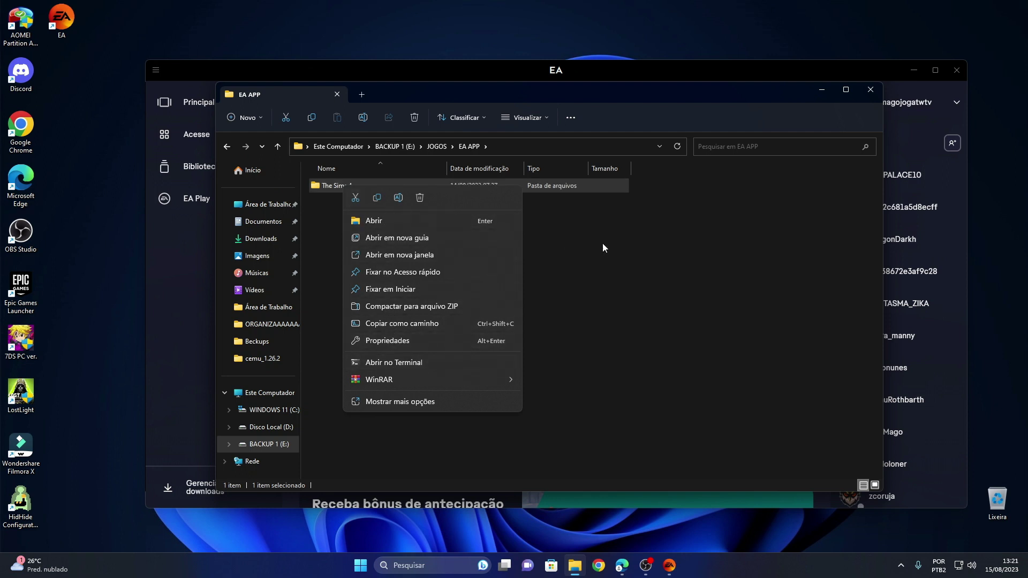
left_click(345, 192)
double_click(344, 194)
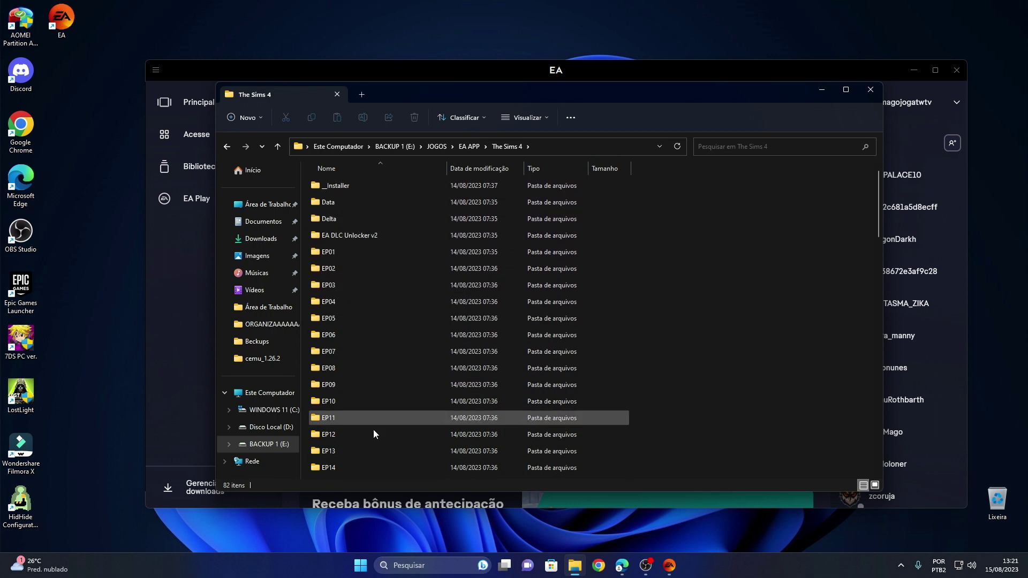
Place a copy of The Sims 4 folder from EA APP in the JOGOS folder, and minimize the file window.
key("BackSpace")
key("BackSpace")
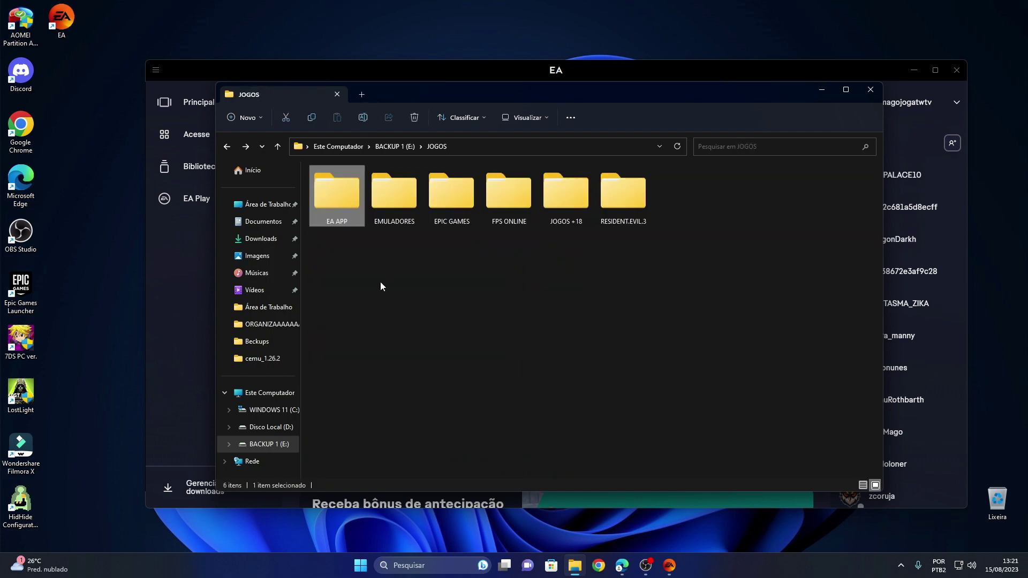
double_click(342, 205)
key("BackSpace")
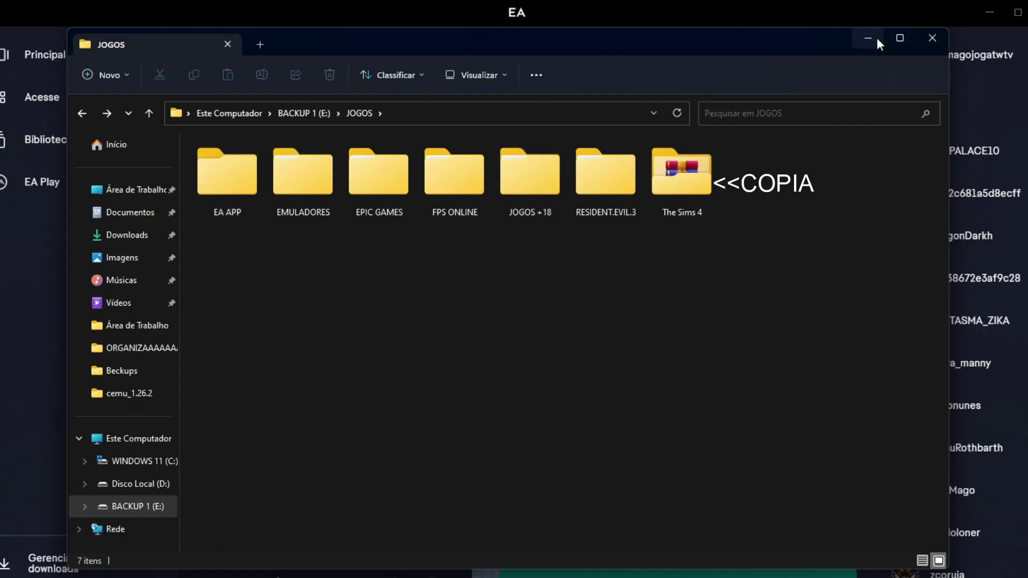
left_click(876, 38)
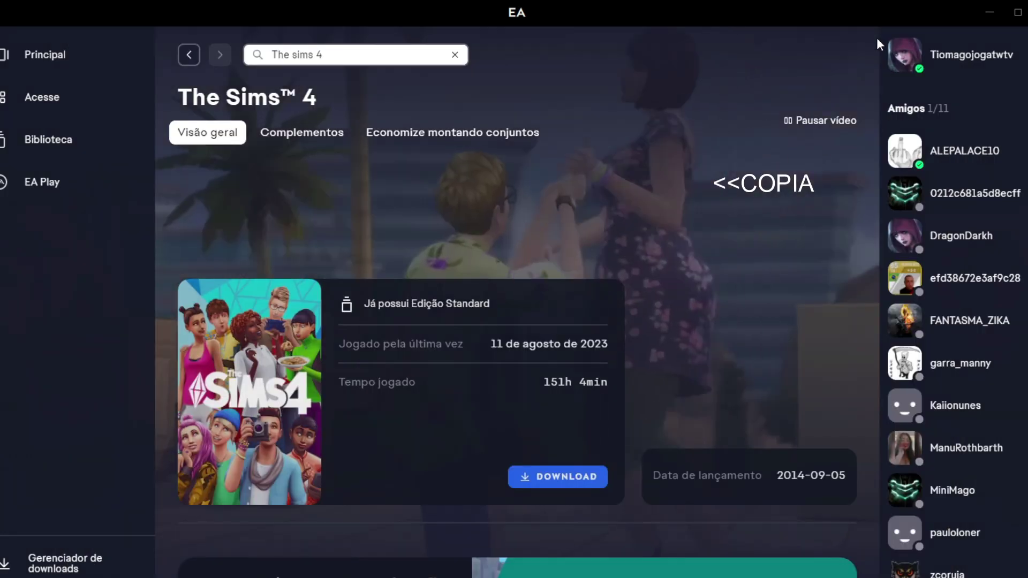
Open the download options for The Sims 4 in the EA app and check the drives' free space in File Explorer.
left_click(556, 476)
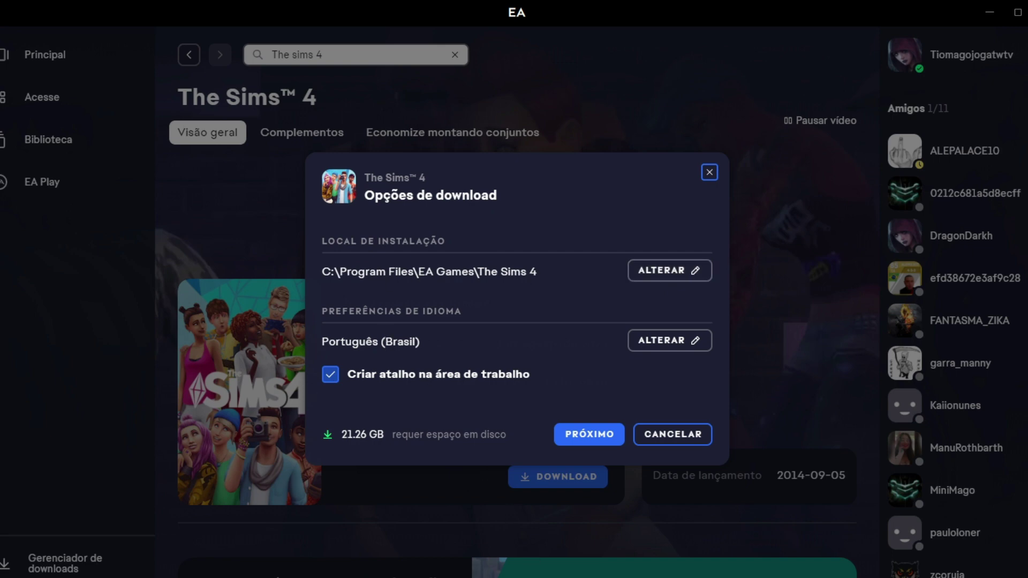
key("alt+Tab")
left_click(144, 440)
left_click(233, 168)
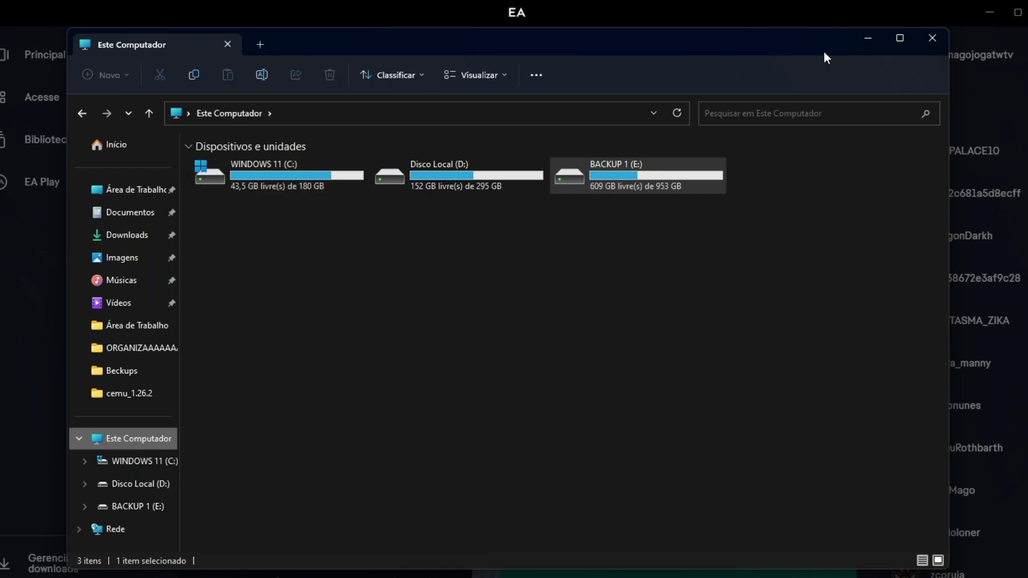
left_click(859, 40)
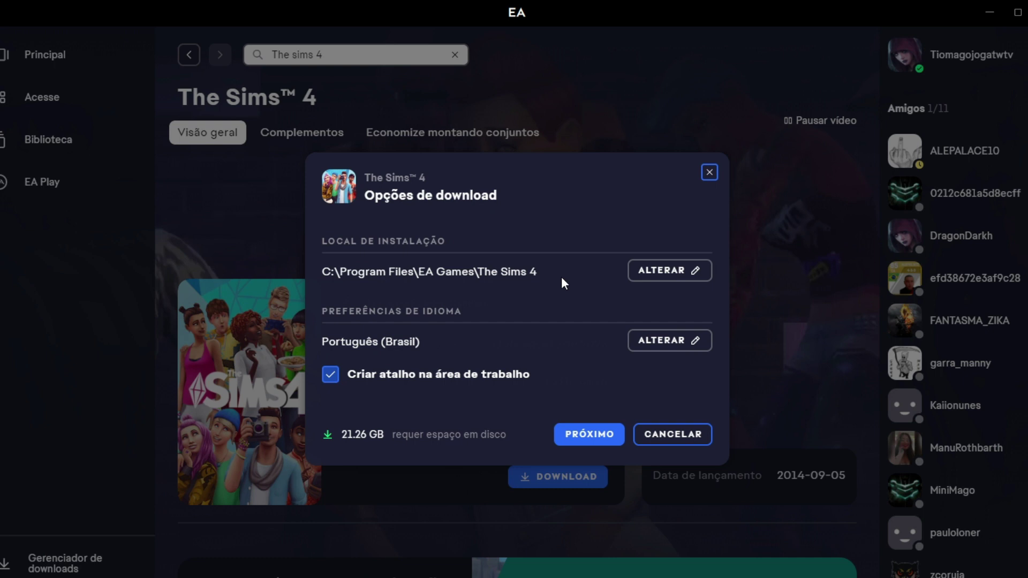
Set The Sims 4's install location to the EA APP folder inside JOGOS on BACKUP 1 (E:) and start the download.
left_click(658, 270)
left_click(412, 295)
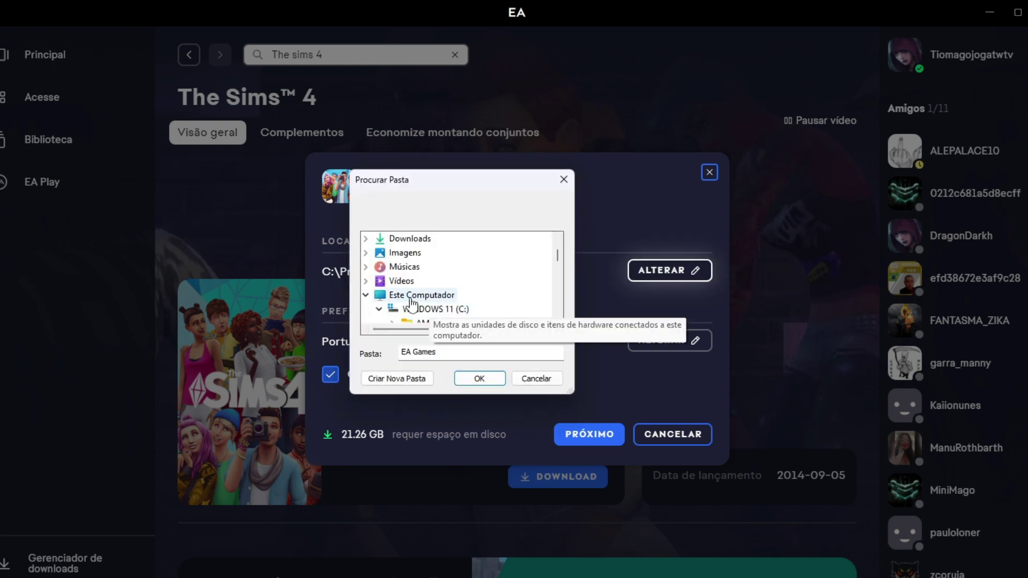
scroll(411, 302, "down", 1)
left_click(379, 267)
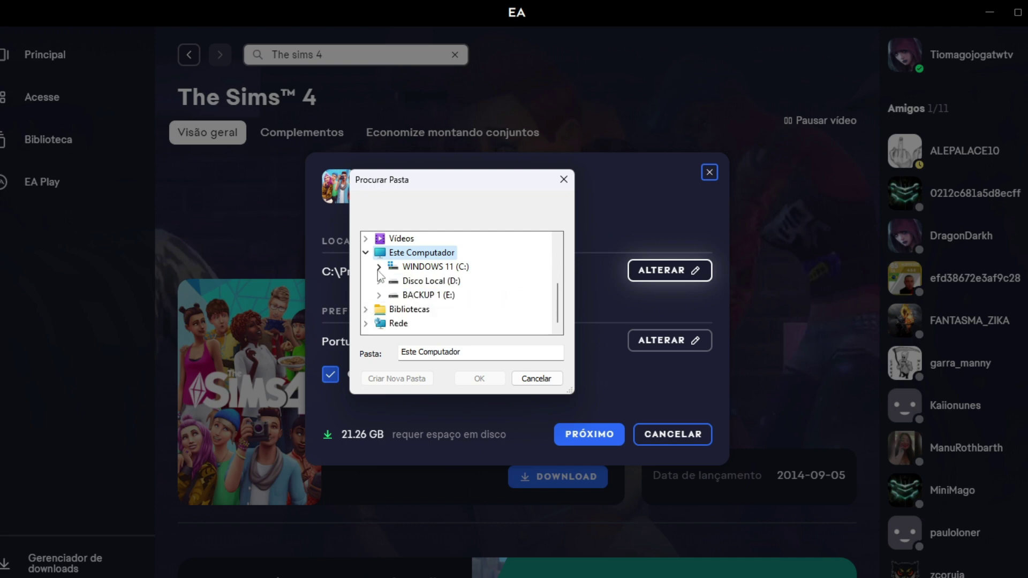
double_click(426, 295)
scroll(428, 300, "down", 1)
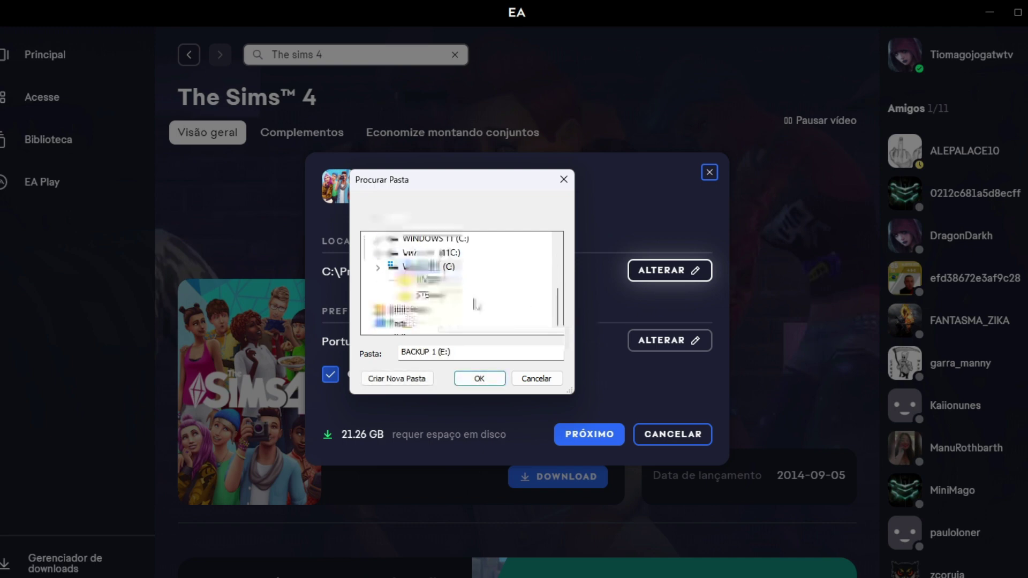
double_click(429, 294)
left_click(436, 253)
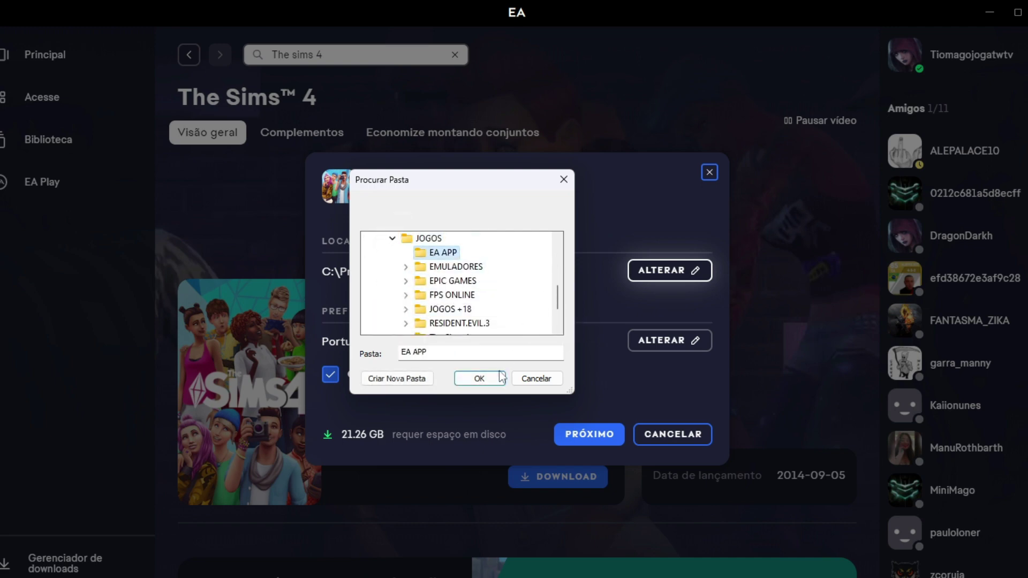
left_click(478, 380)
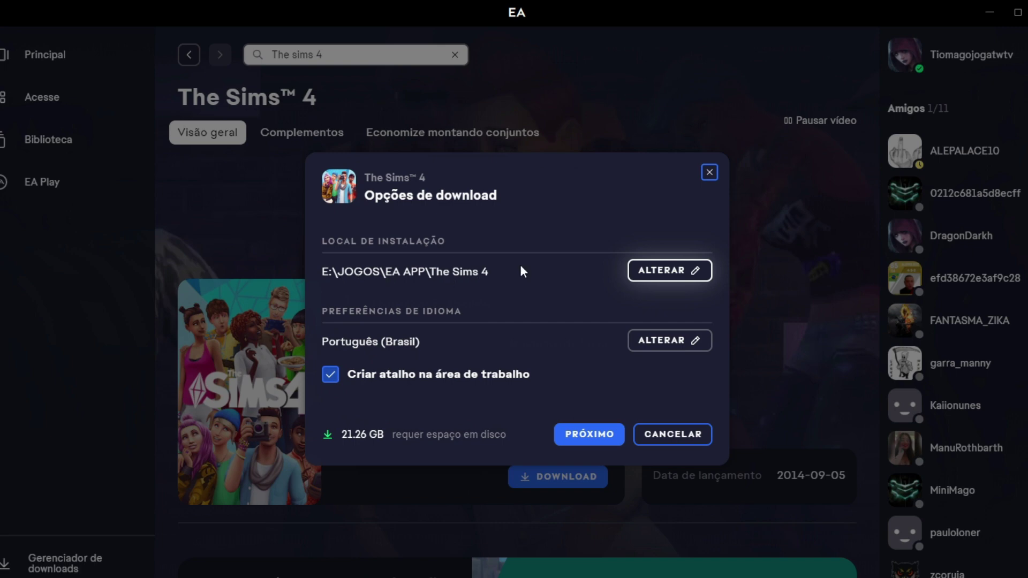
left_click(591, 433)
left_click(578, 465)
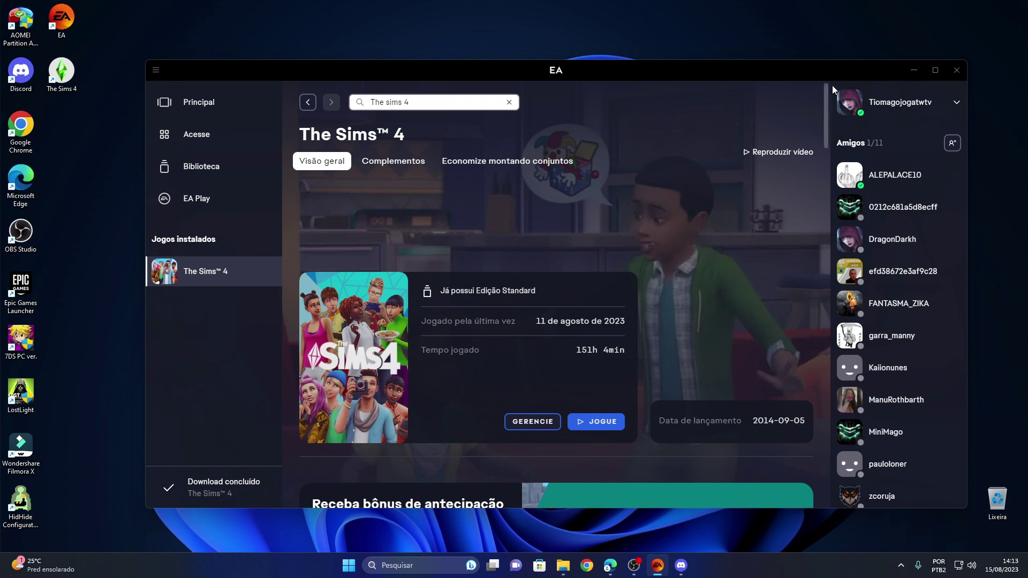
Open the installed game's folder in File Explorer from The Sims 4's properties in the EA app.
left_click(523, 422)
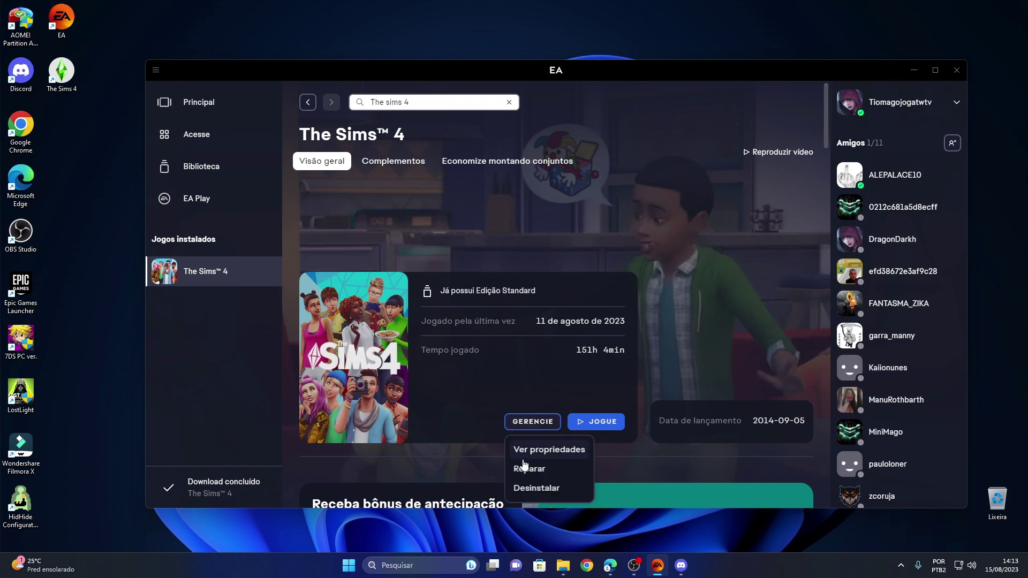
left_click(529, 448)
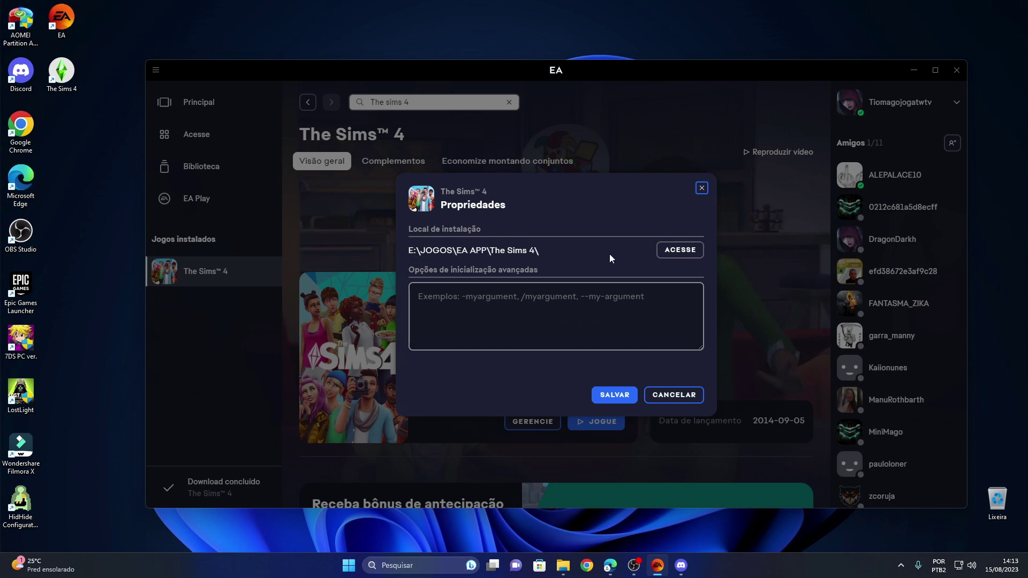
left_click(668, 249)
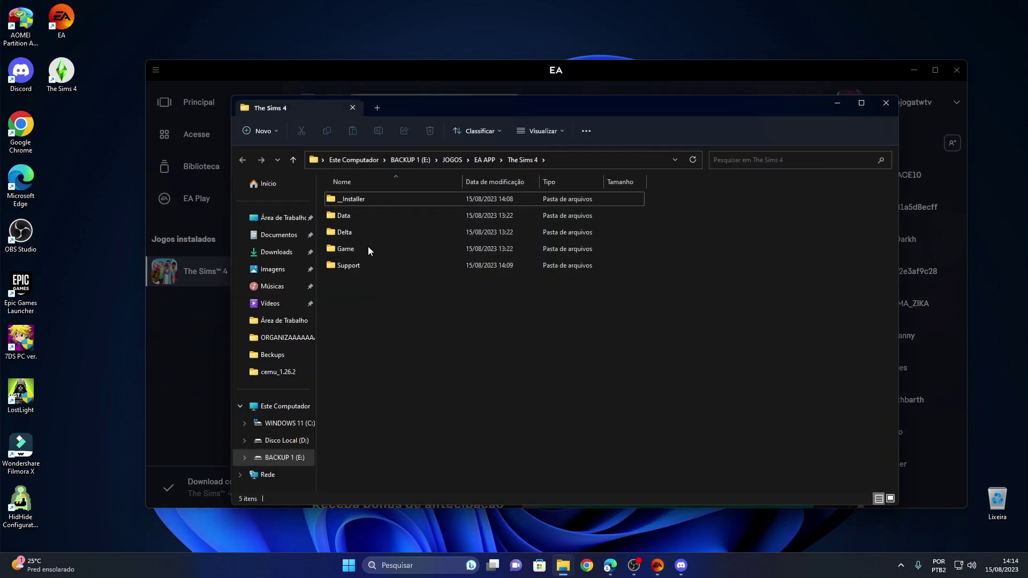
mouse_move(741, 111)
left_mouse_down()
mouse_move(531, 27)
mouse_move(541, 37)
left_mouse_up()
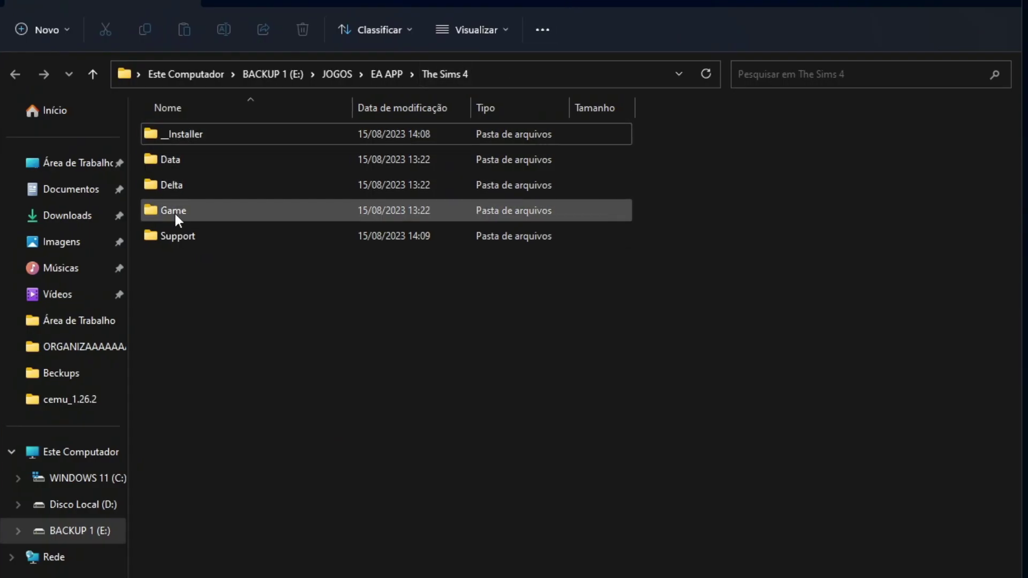
left_click(189, 134)
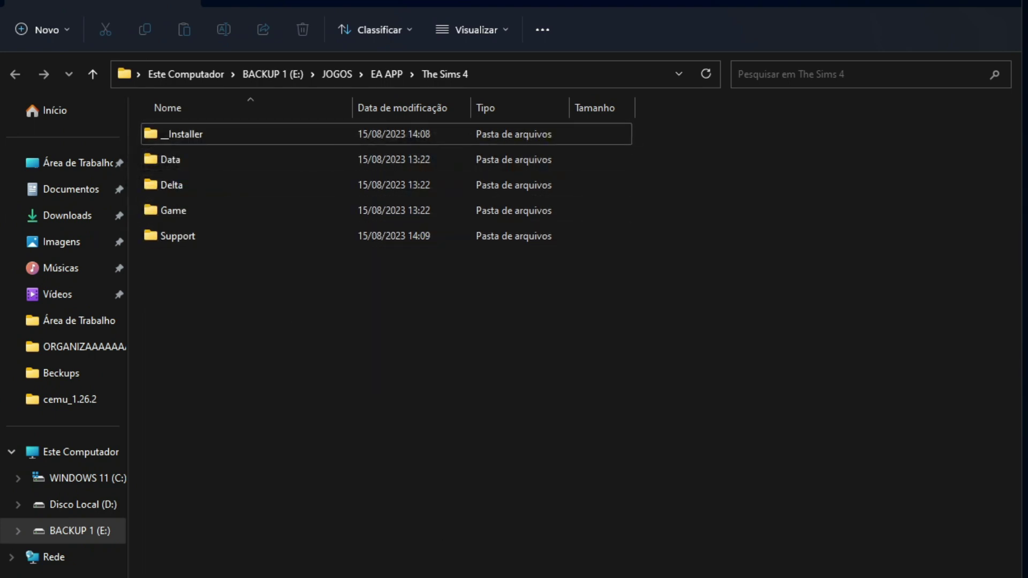
Arrange the JOGOS window beside the game's install folder and open the copied The Sims 4 folder in it.
key("alt+Tab")
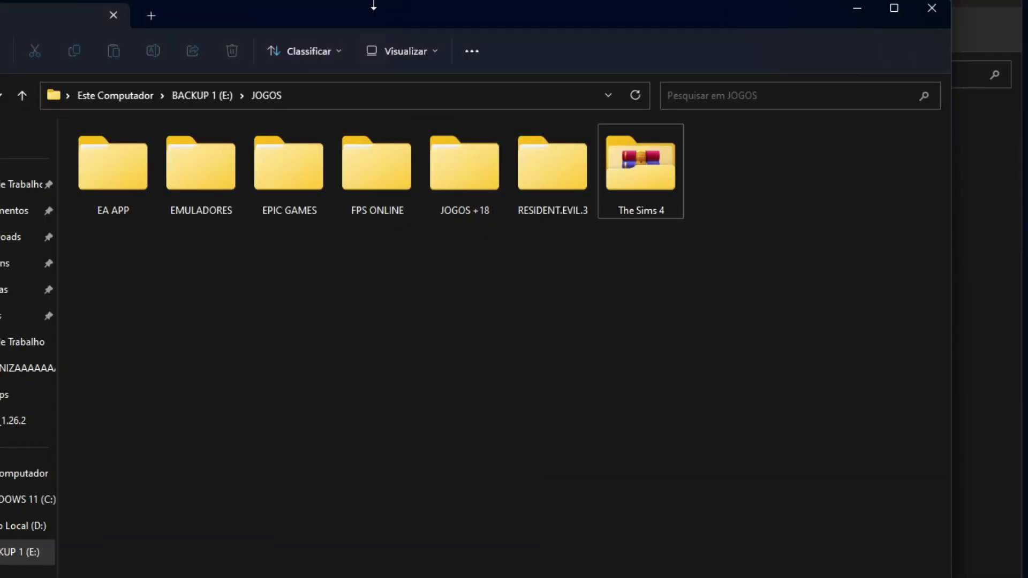
double_click(325, 21)
left_click_drag(578, 2, 269, 0)
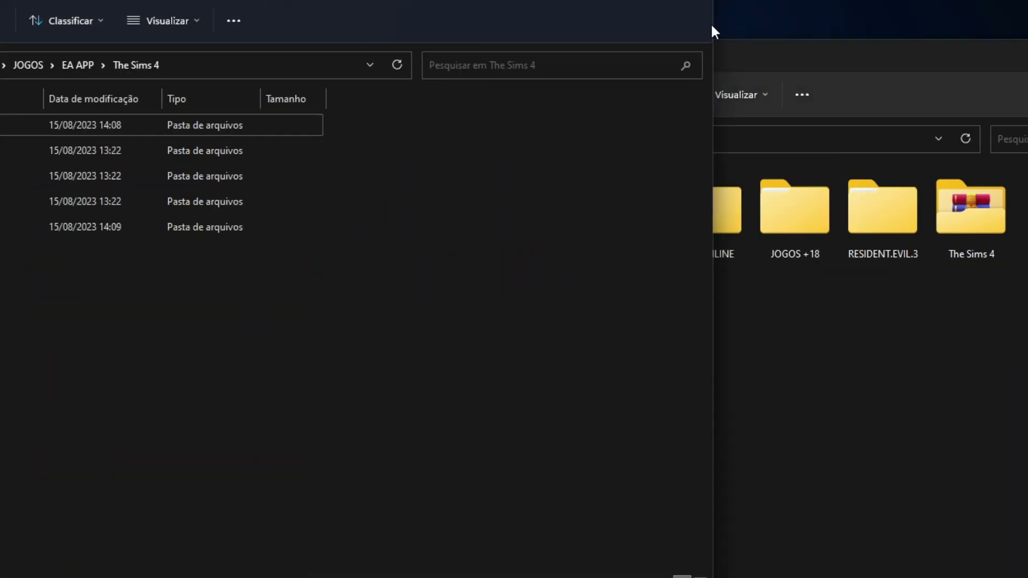
left_click_drag(824, 60, 755, 14)
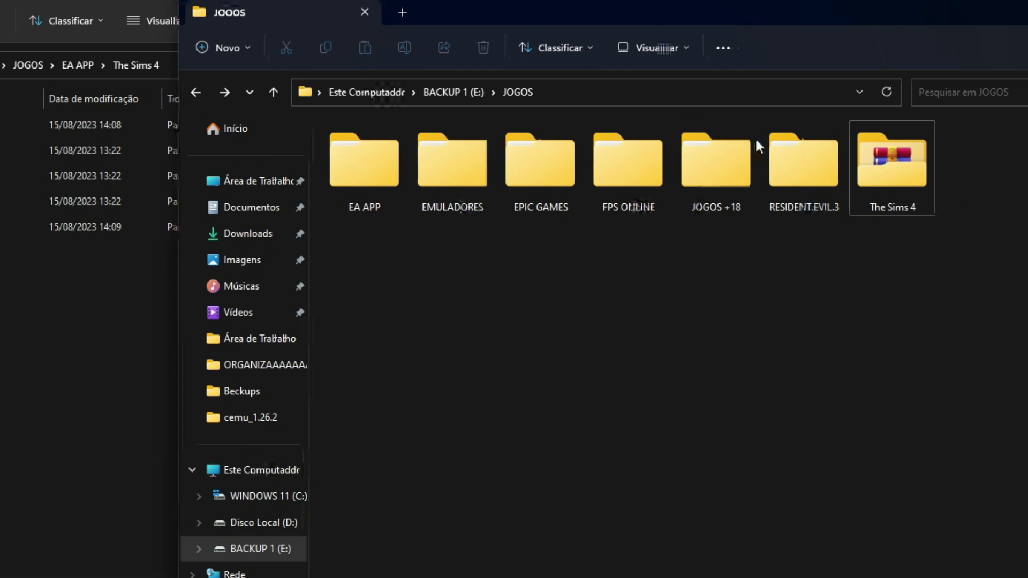
left_click(887, 172)
double_click(888, 171)
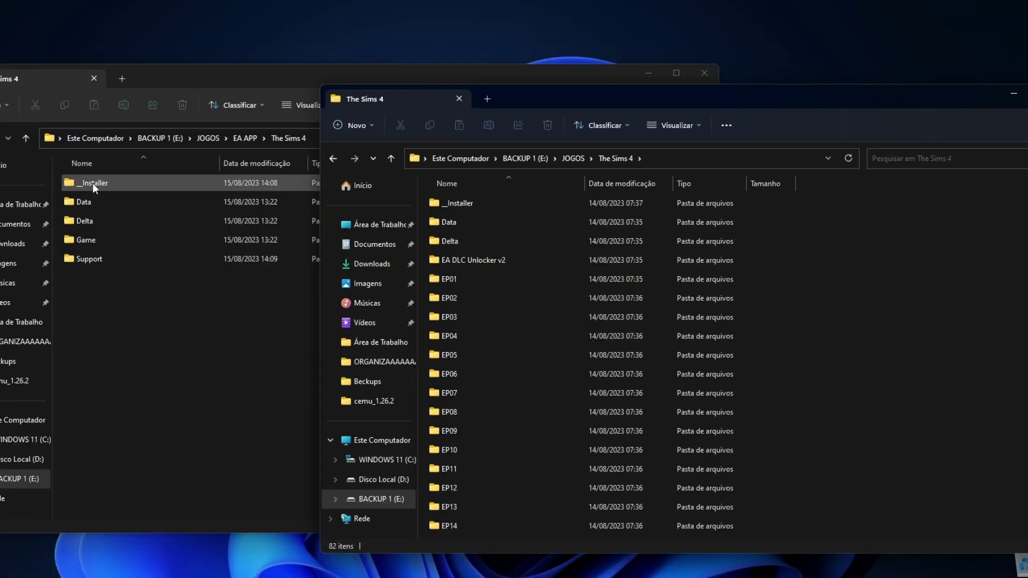
Delete the __Installer, Data, Delta, Game and Support folders from the copied The Sims 4 folder in JOGOS.
left_click(467, 207)
left_click(467, 226, "ctrl")
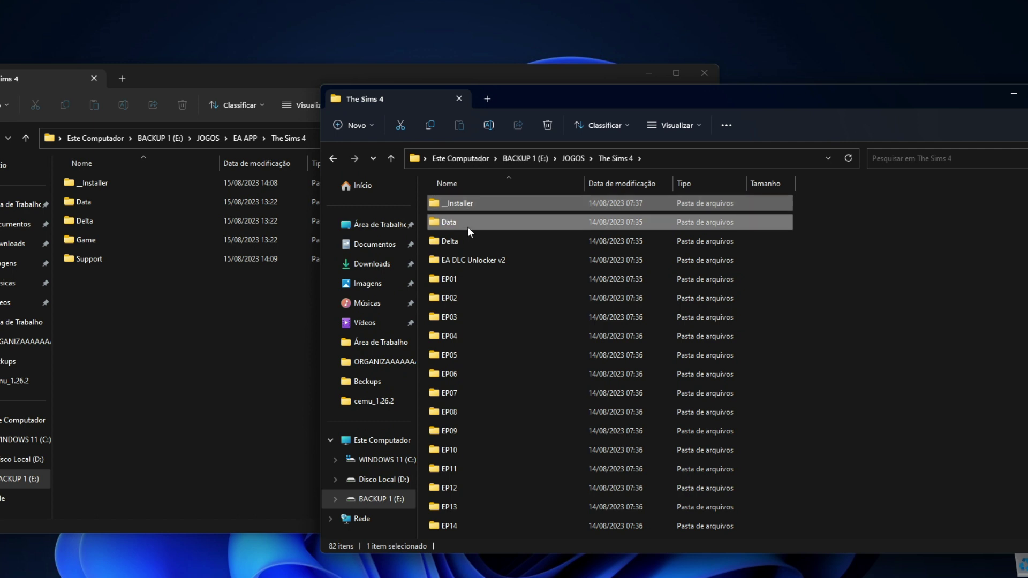
left_click(467, 242, "ctrl")
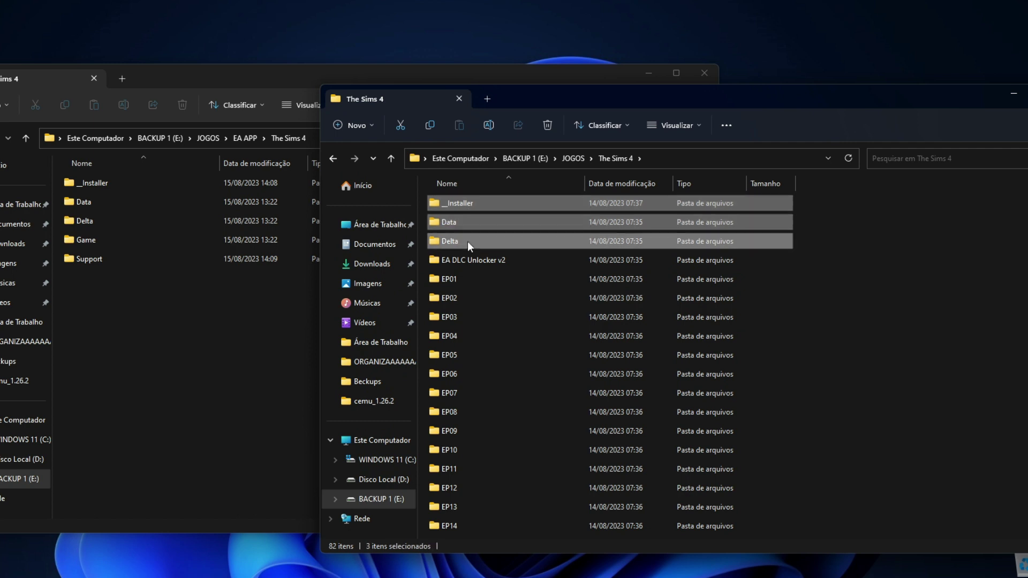
scroll(486, 345, "down", 4)
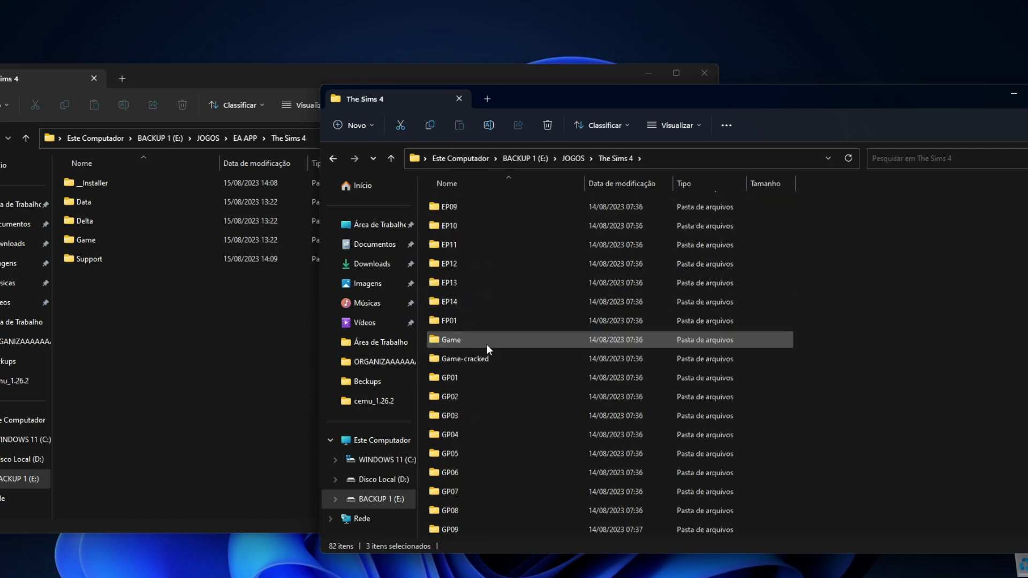
left_click(486, 345, "ctrl")
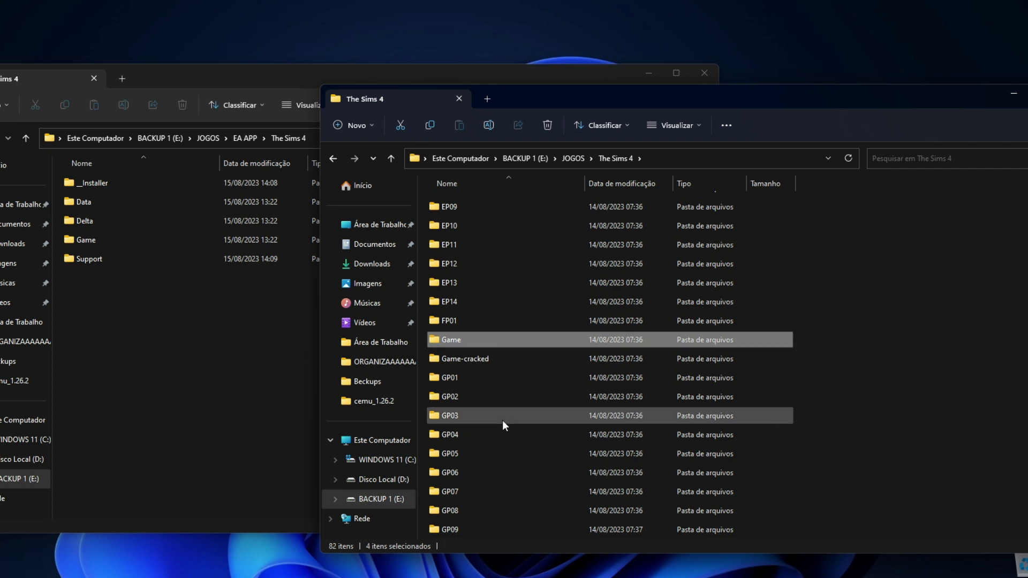
scroll(502, 420, "down", 13)
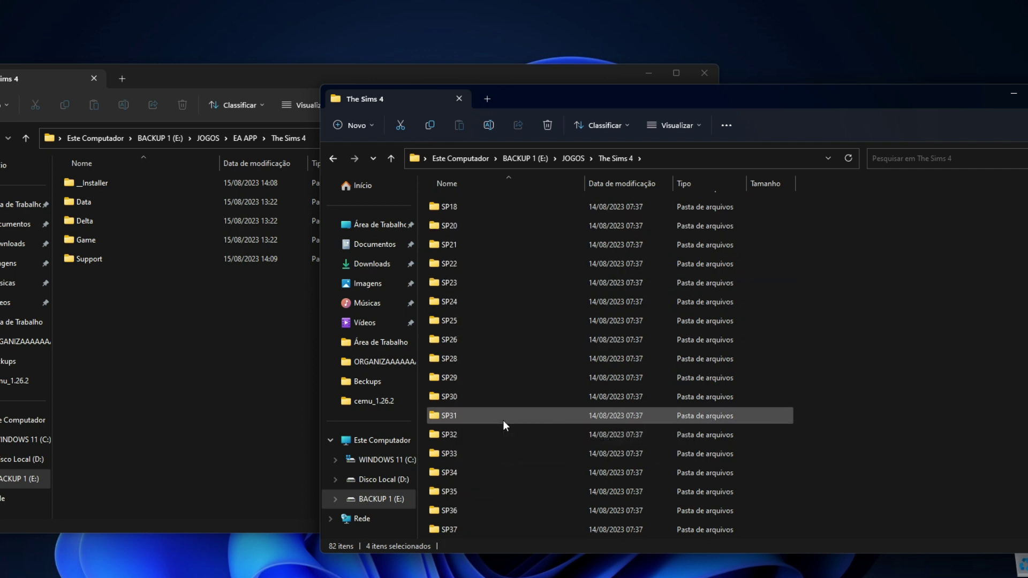
scroll(503, 419, "down", 5)
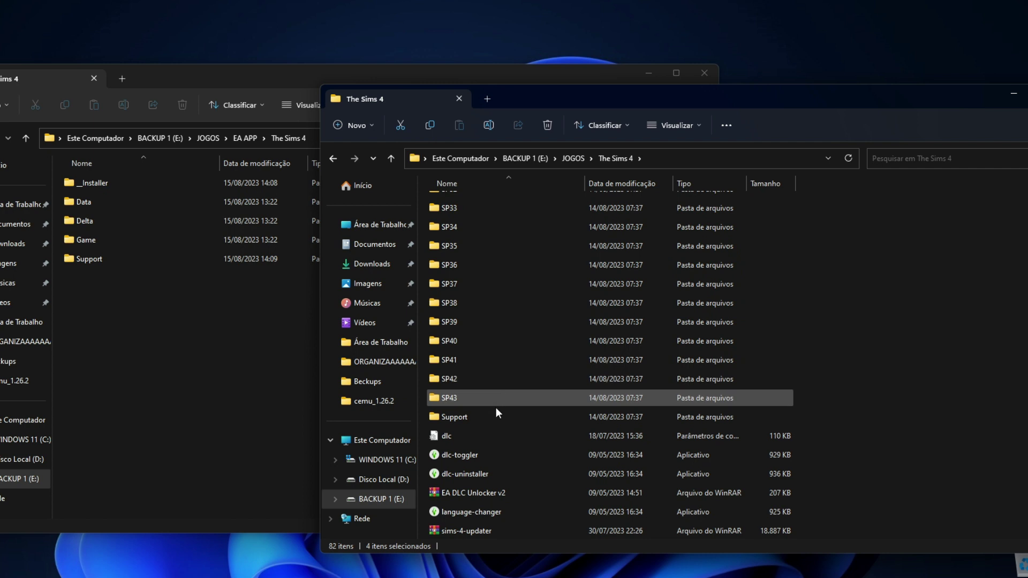
left_click(496, 417, "ctrl")
scroll(890, 355, "up", 15)
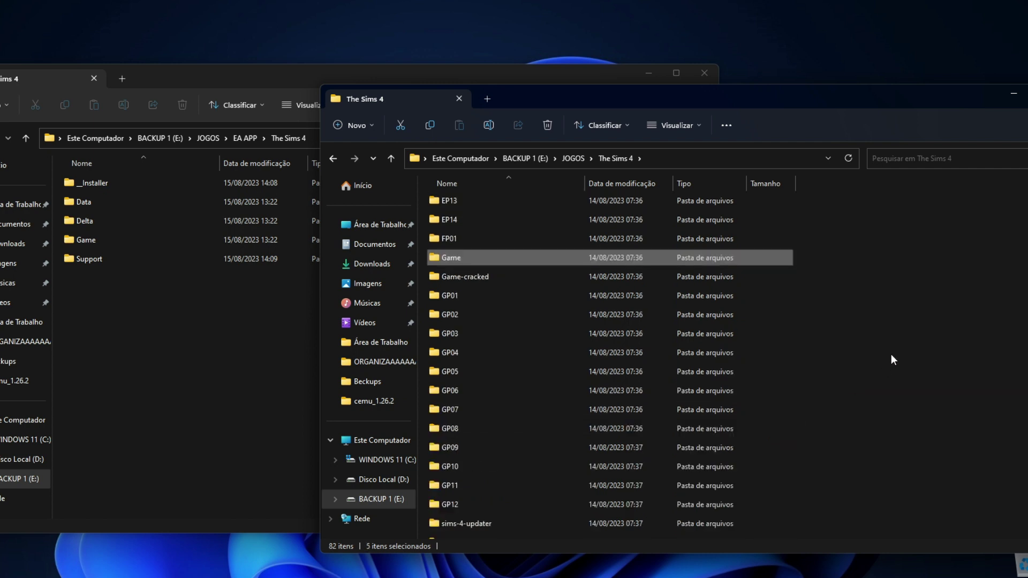
scroll(891, 355, "up", 5)
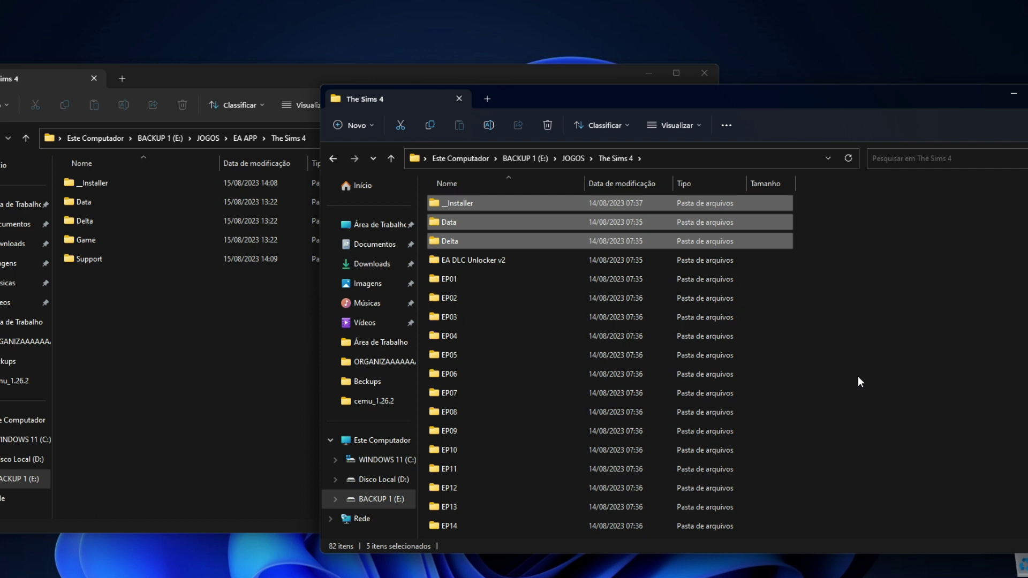
key("shift+Delete")
key("Return")
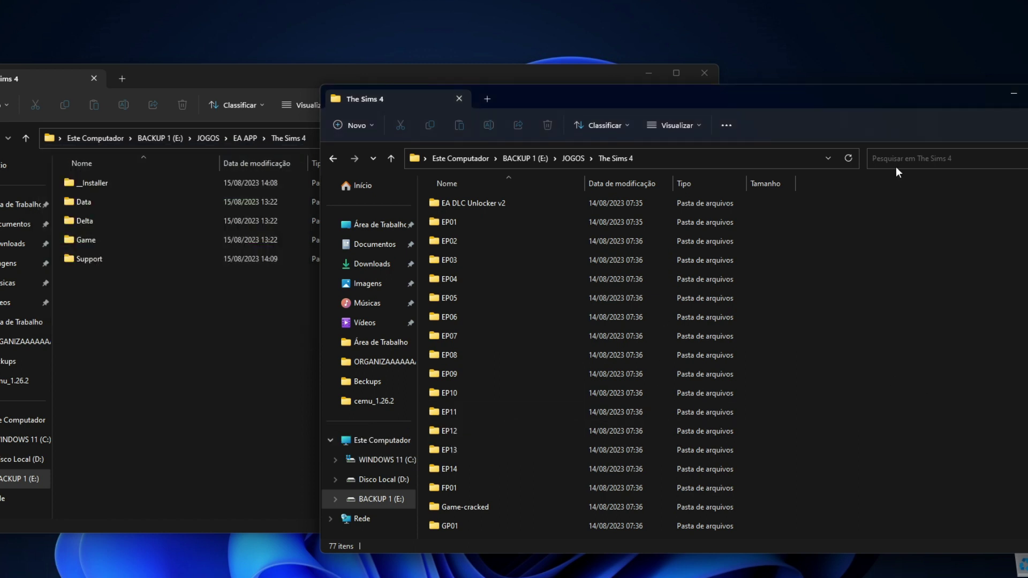
Select all remaining items in the copied The Sims 4 folder and cut them.
left_click_drag(895, 104, 888, 89)
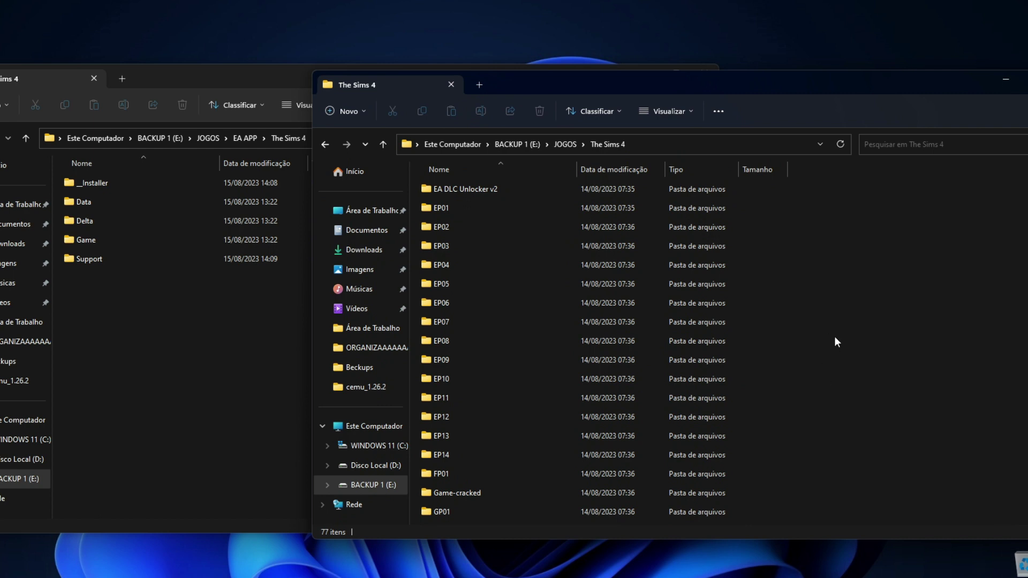
key("ctrl+a")
scroll(905, 383, "down", 6)
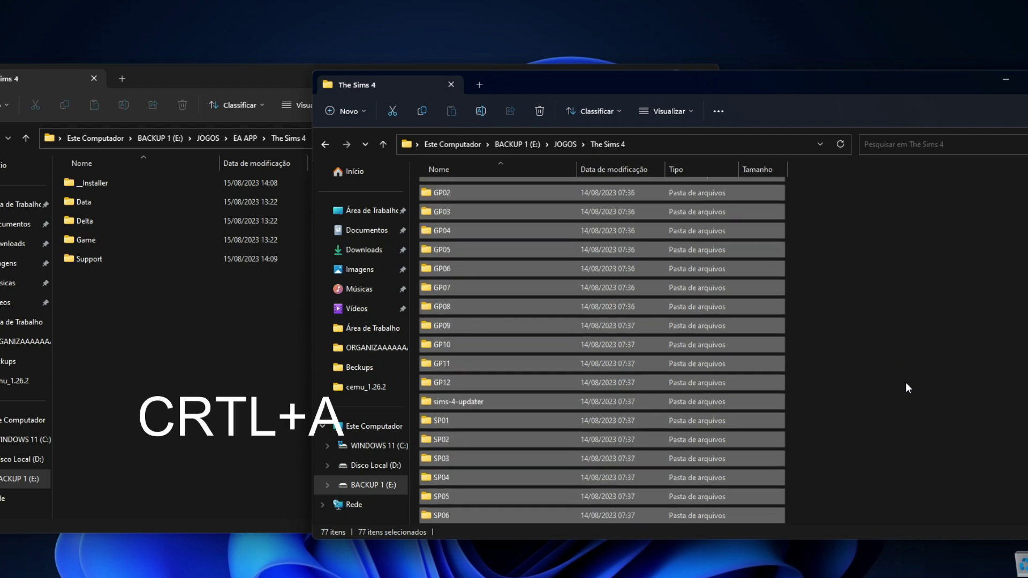
scroll(905, 382, "down", 14)
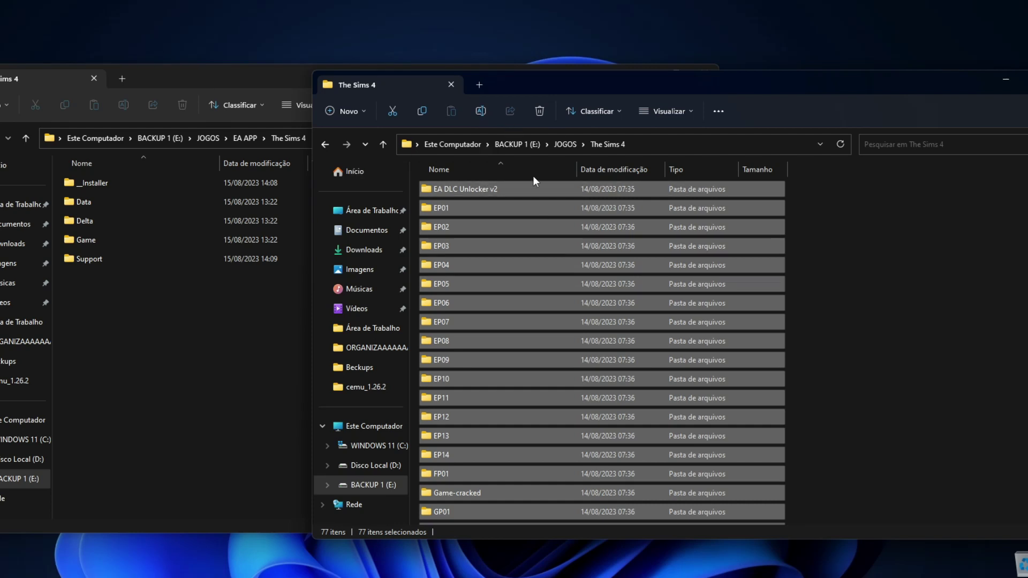
right_click(518, 206)
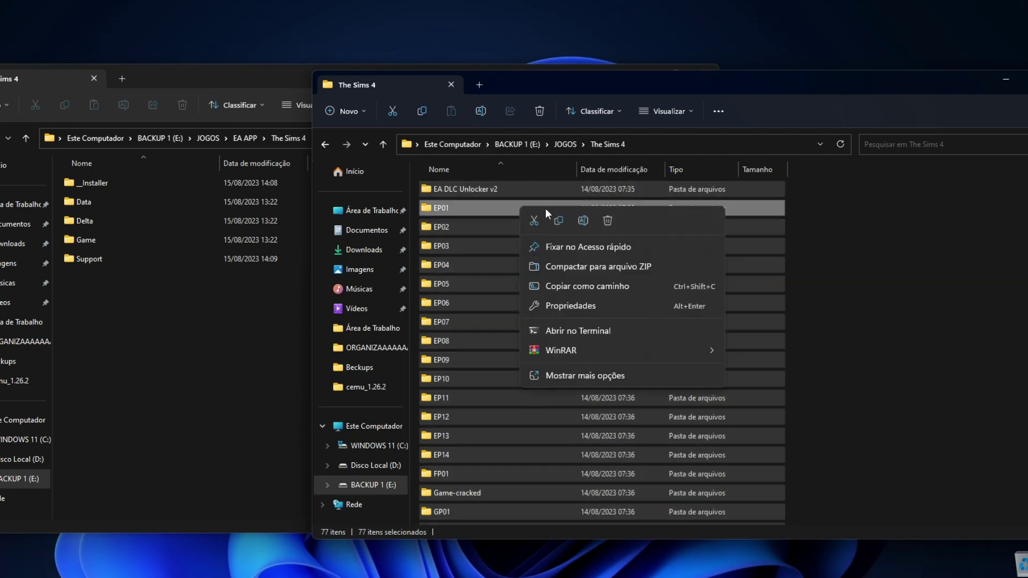
left_click(534, 220)
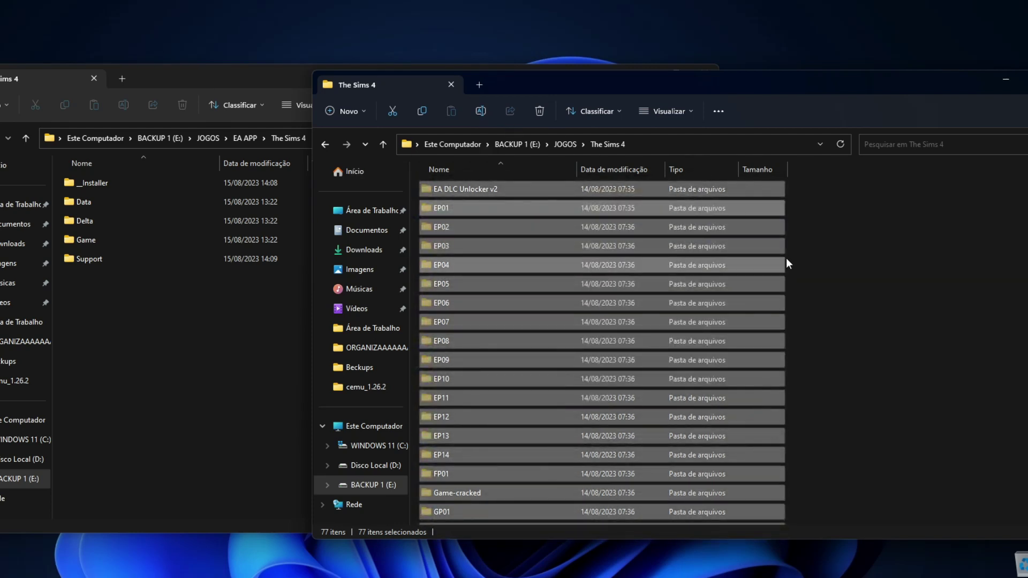
Paste the cut items into The Sims 4 folder inside EA APP, closing the duplicate window of that folder.
key("alt+Up")
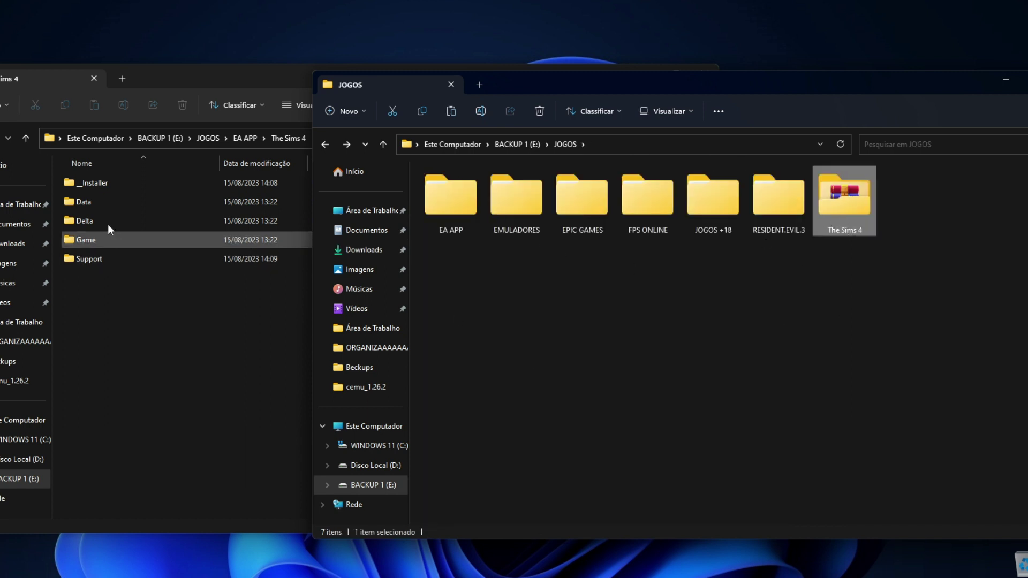
double_click(445, 201)
double_click(446, 188)
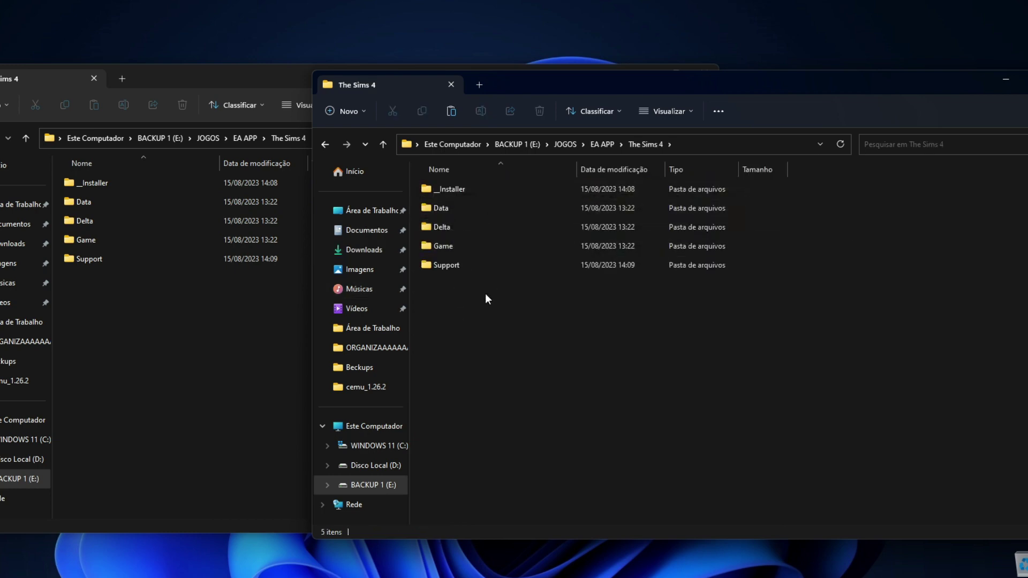
left_click(261, 77)
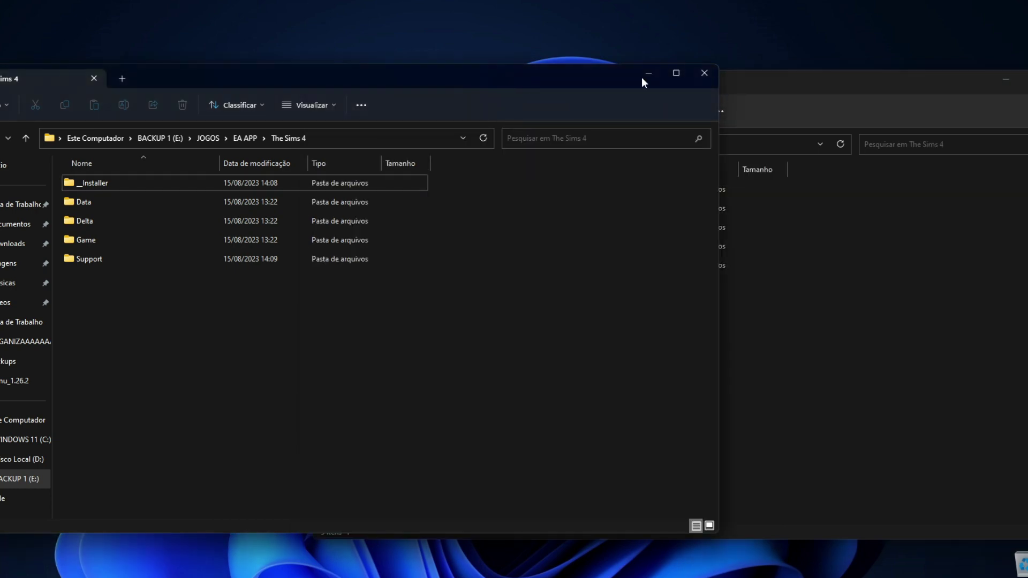
left_click(692, 77)
right_click(669, 347)
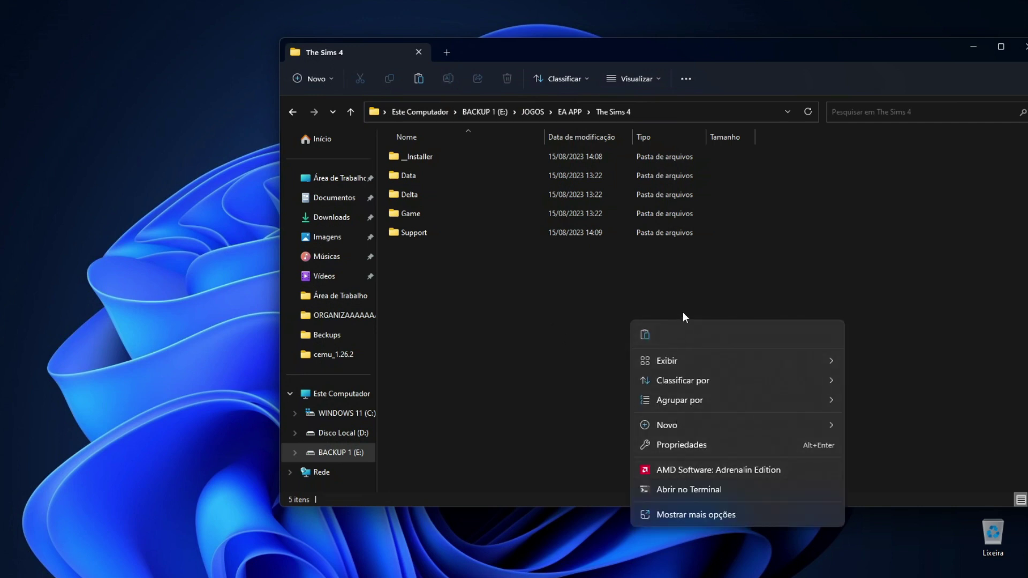
left_click(644, 336)
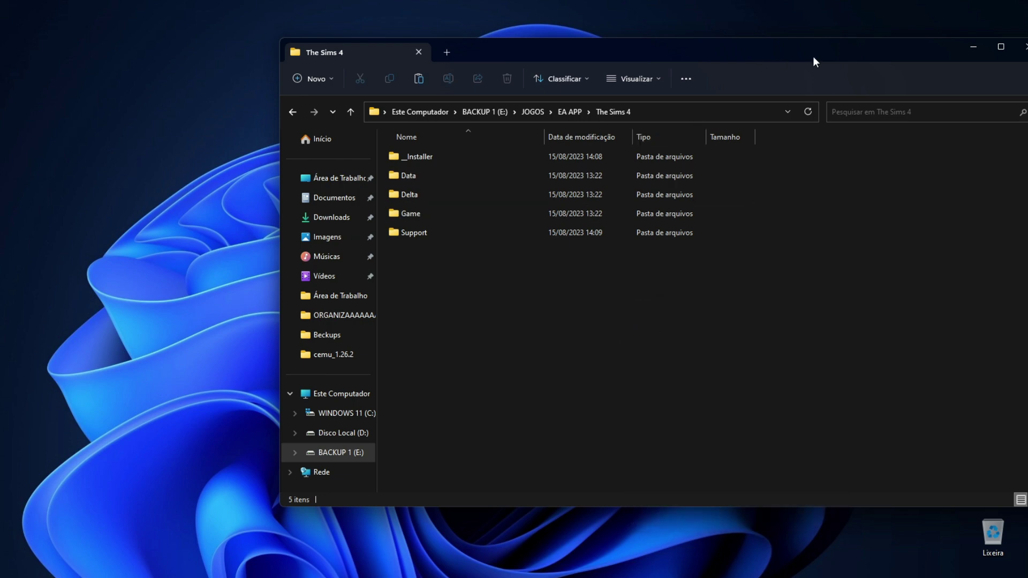
left_click_drag(813, 57, 713, 56)
left_click(752, 431)
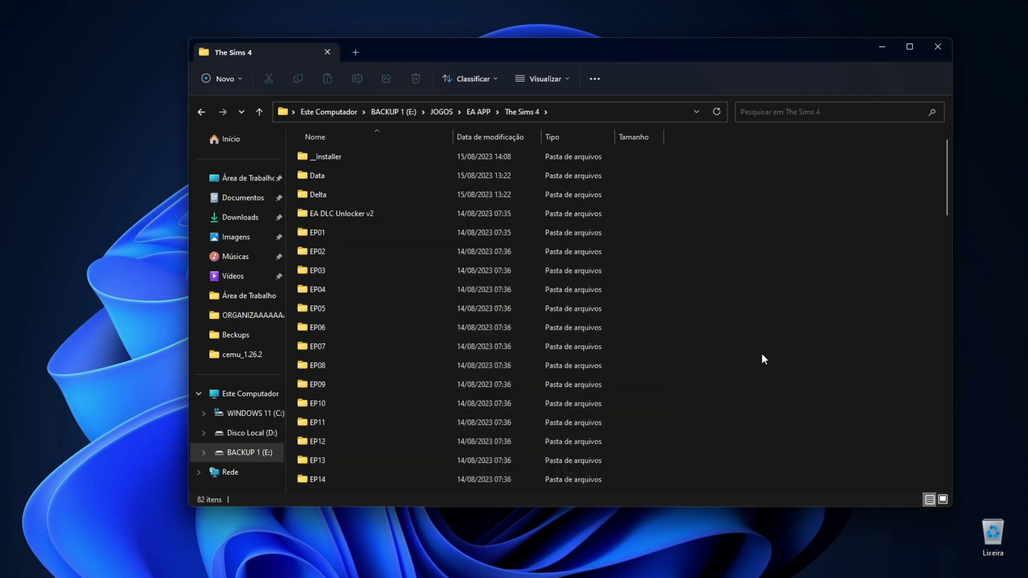
Examine the EA DLC Unlocker v2 folder and the tool files at the end of The Sims 4 folder.
left_click_drag(943, 175, 953, 143)
double_click(373, 217)
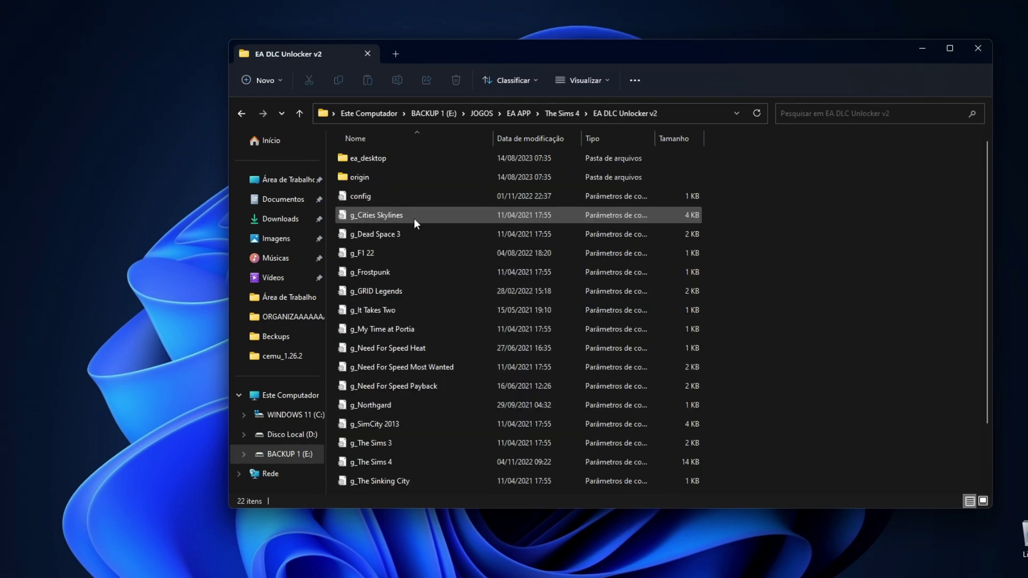
key("BackSpace")
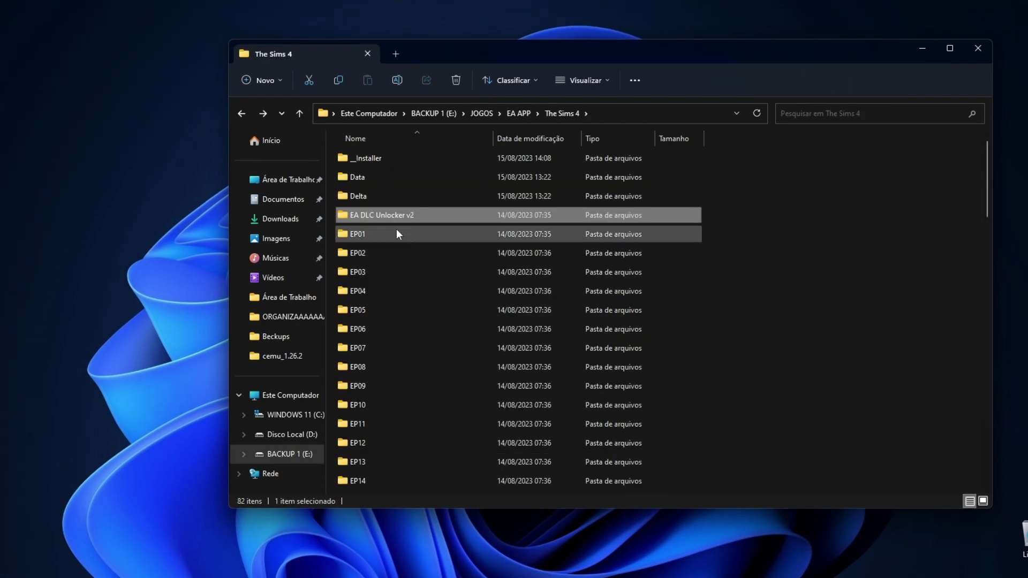
scroll(792, 405, "down", 20)
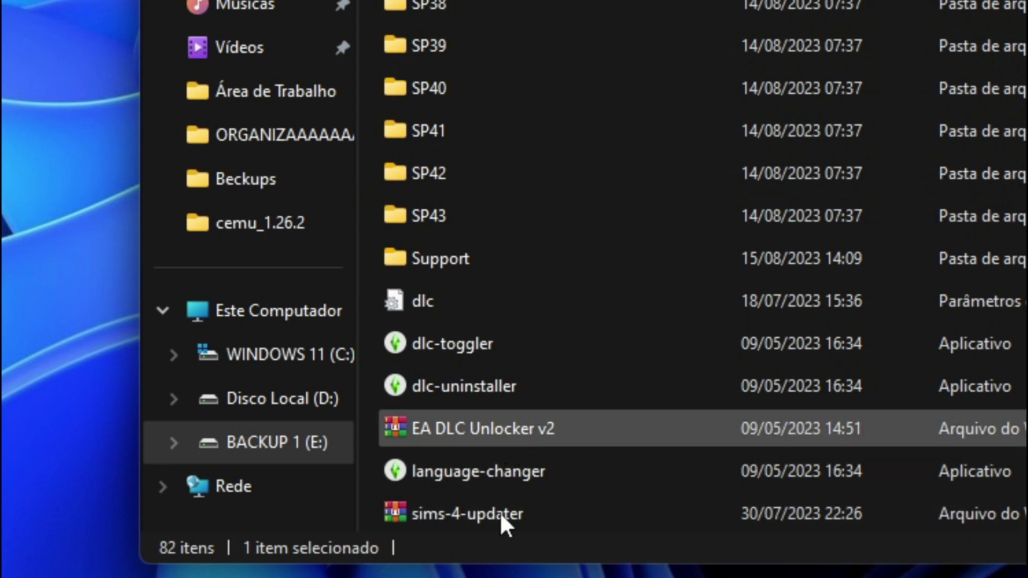
left_click(499, 471)
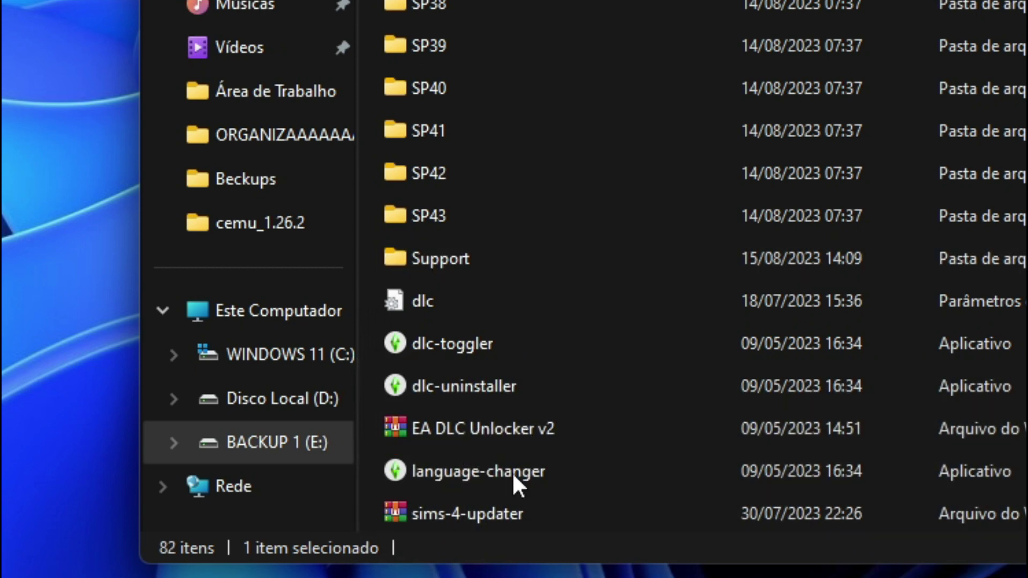
scroll(705, 267, "up", 20)
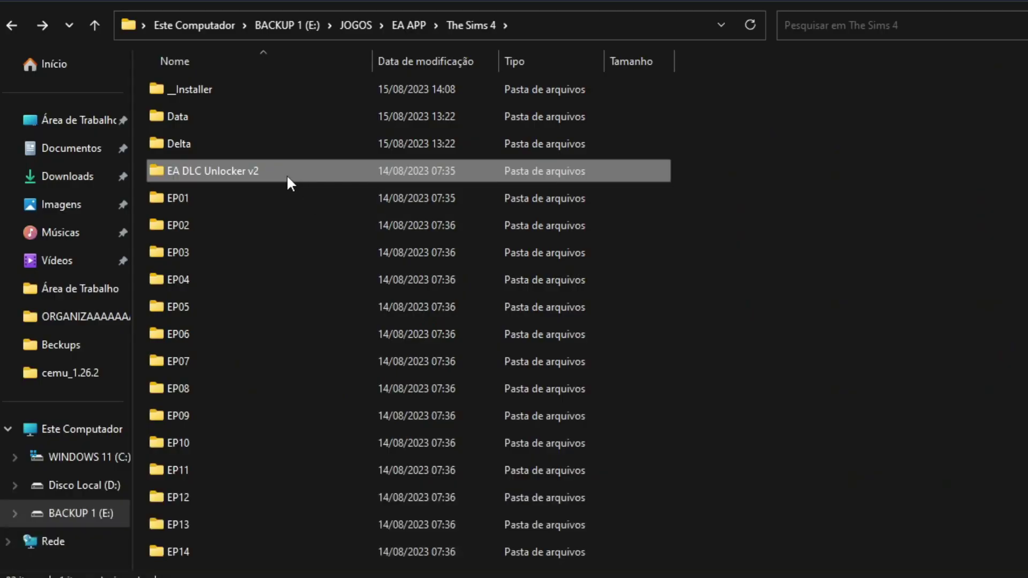
Run setup from the EA DLC Unlocker v2 folder as administrator and choose option 1, Install EA DLC Unlocker.
double_click(225, 169)
scroll(279, 435, "down", 2)
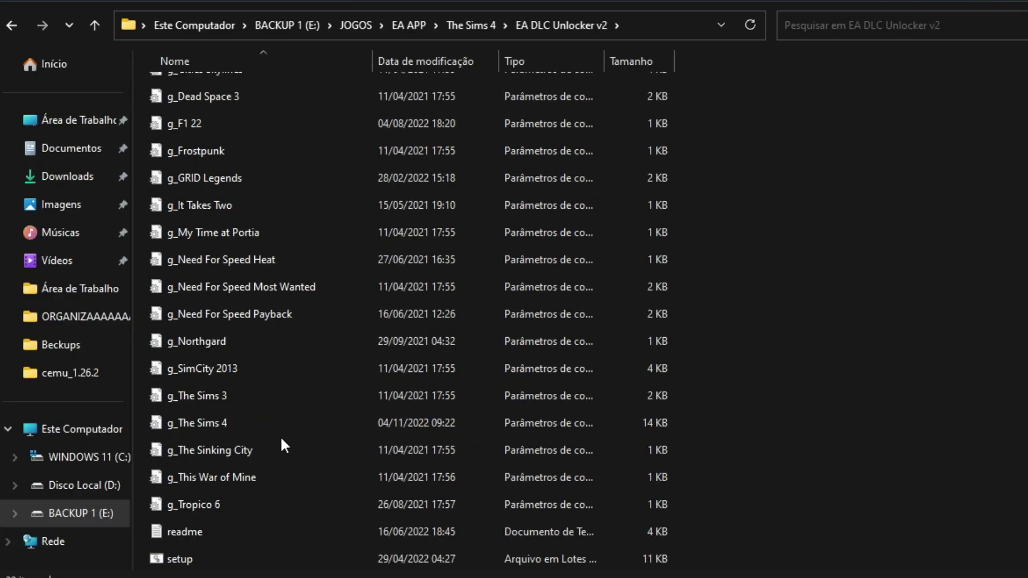
right_click(179, 558)
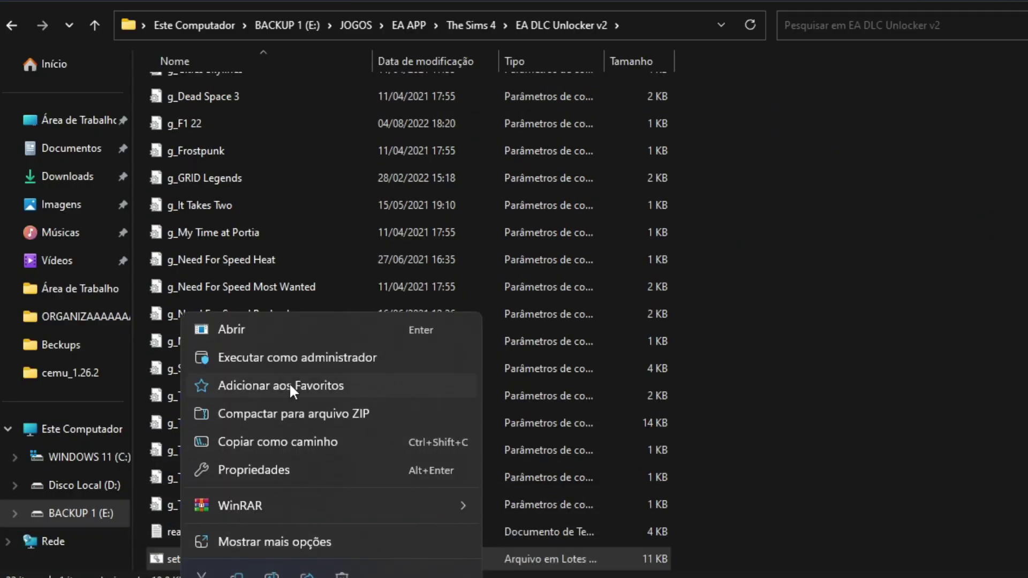
left_click(293, 356)
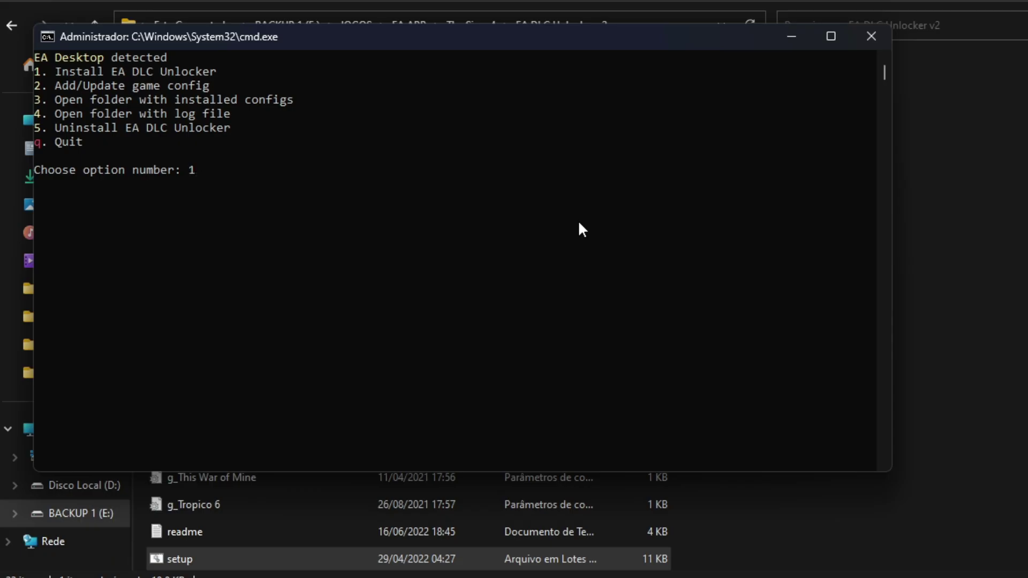
key("Return")
Add the game config for The Sims 4 using options 2 and 14, and quit the unlocker setup.
type("2")
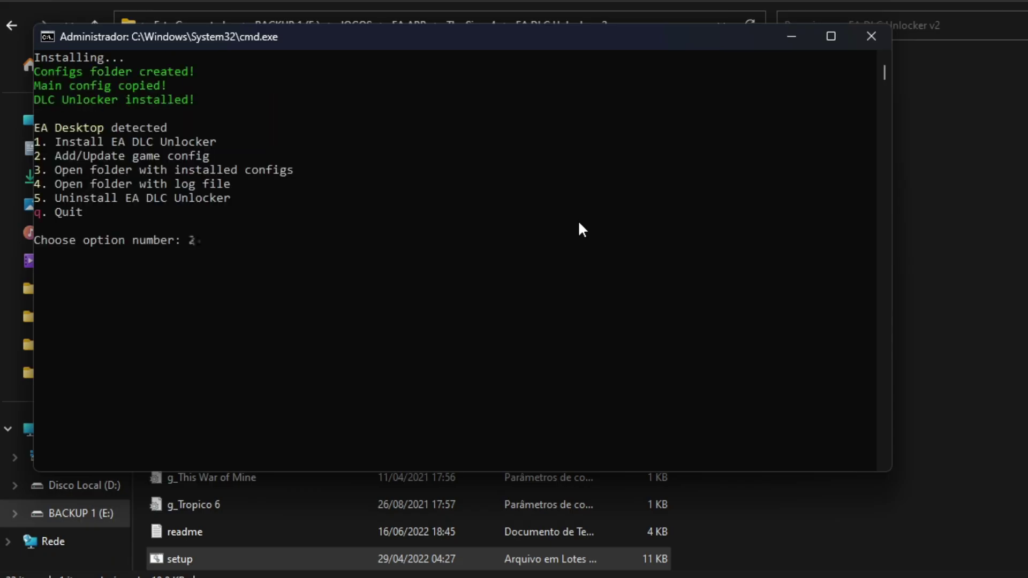
key("Return")
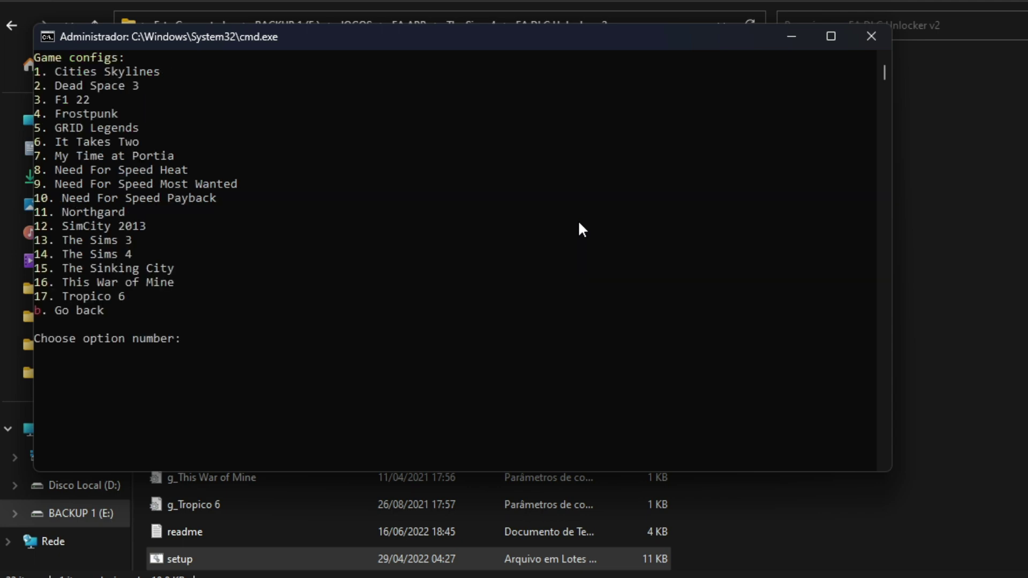
type("14")
key("Return")
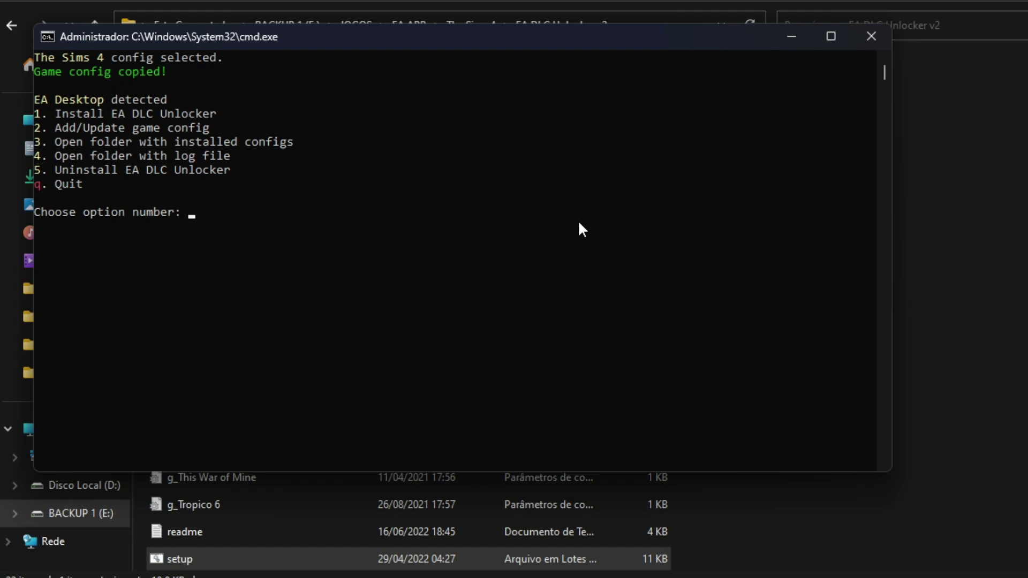
type("q")
key("Return")
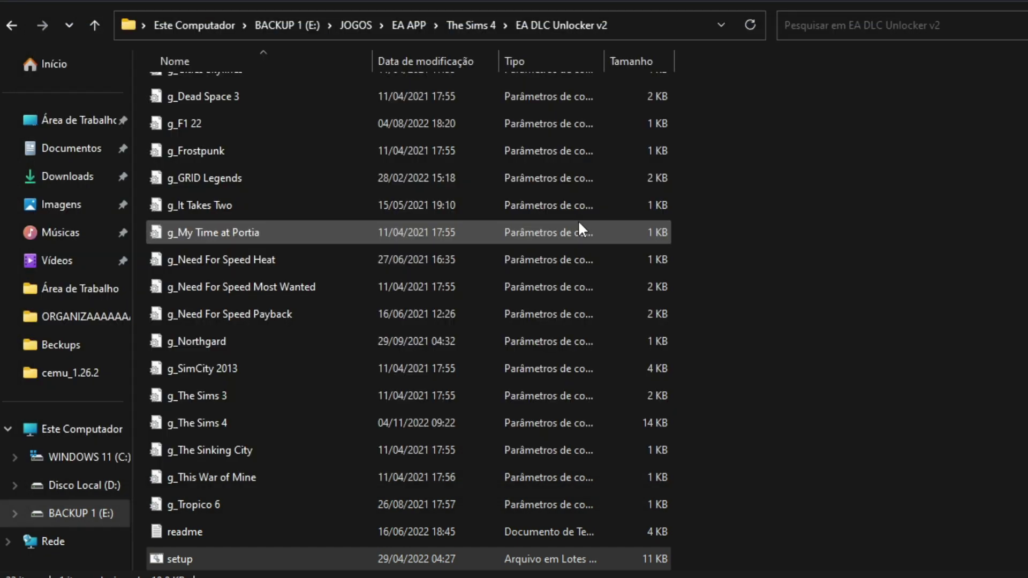
Look through The Sims 4 folder and inspect the contents of its sims-4-updater subfolder.
key("alt+Up")
scroll(811, 311, "down", 8)
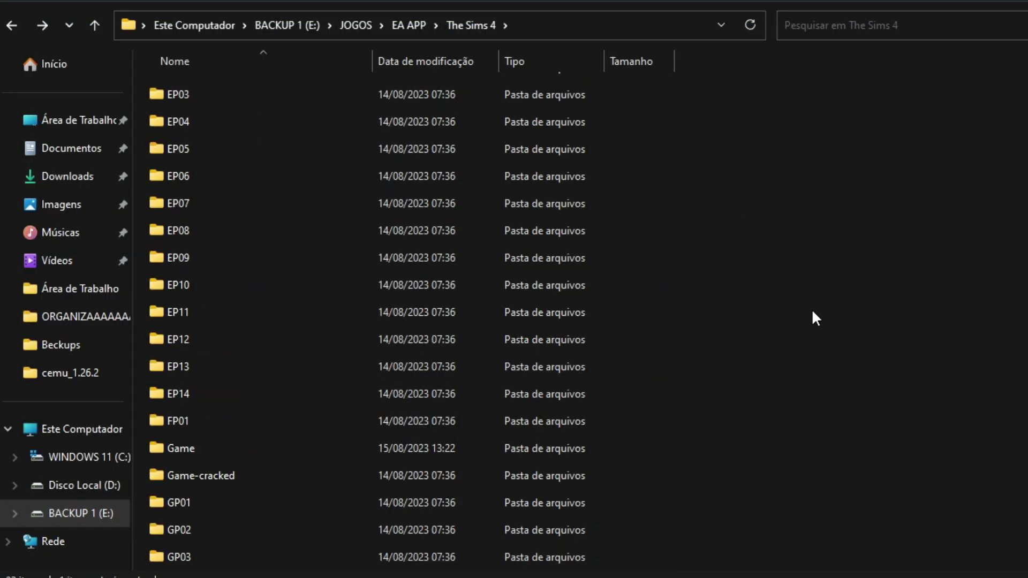
scroll(809, 315, "down", 14)
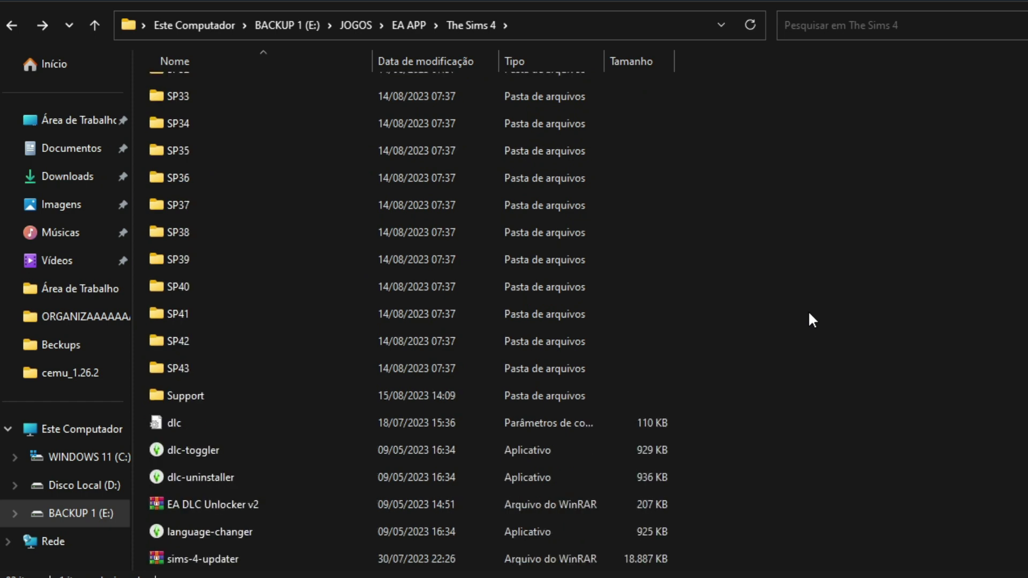
scroll(310, 410, "up", 14)
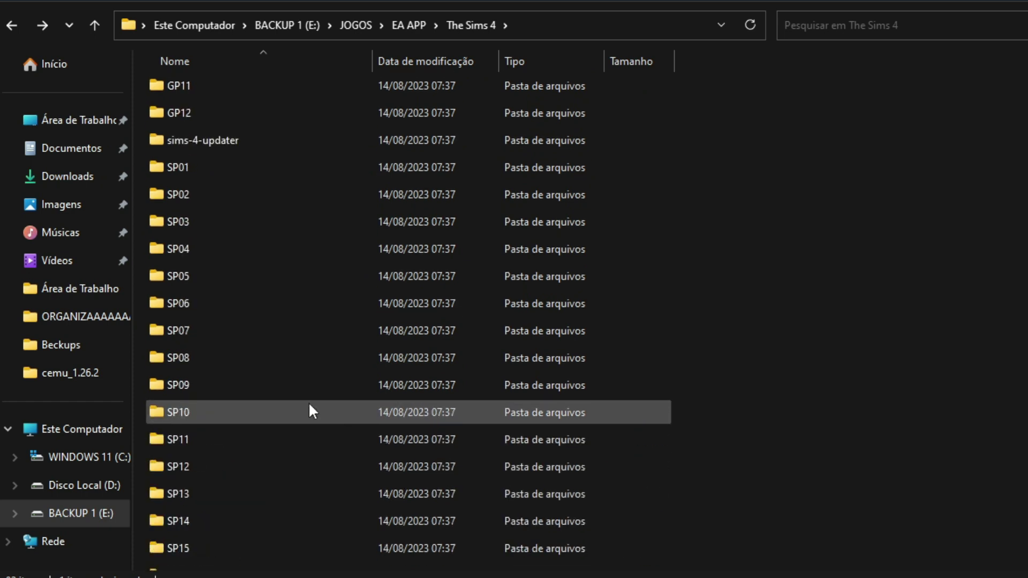
double_click(258, 309)
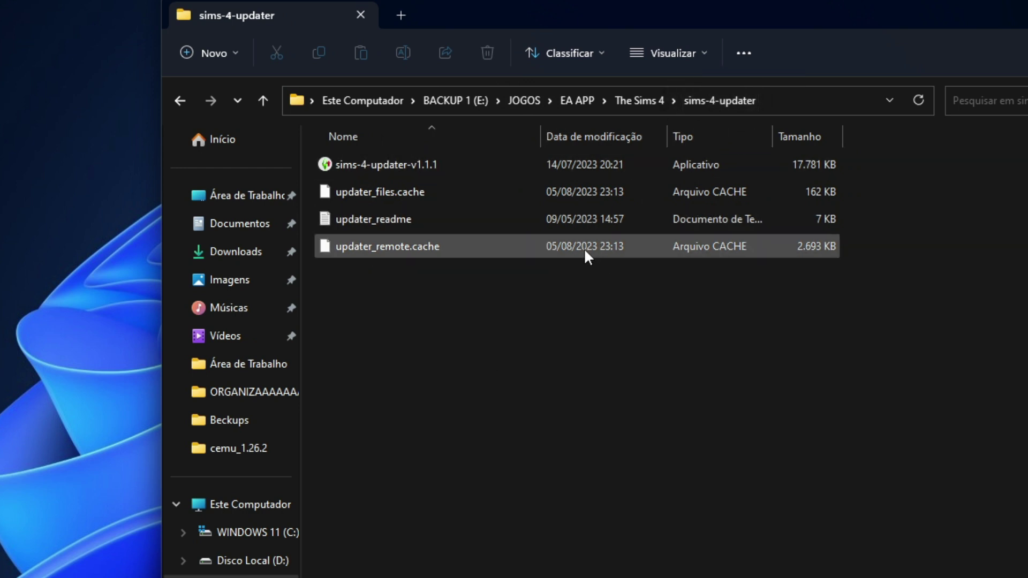
key("BackSpace")
scroll(575, 364, "down", 17)
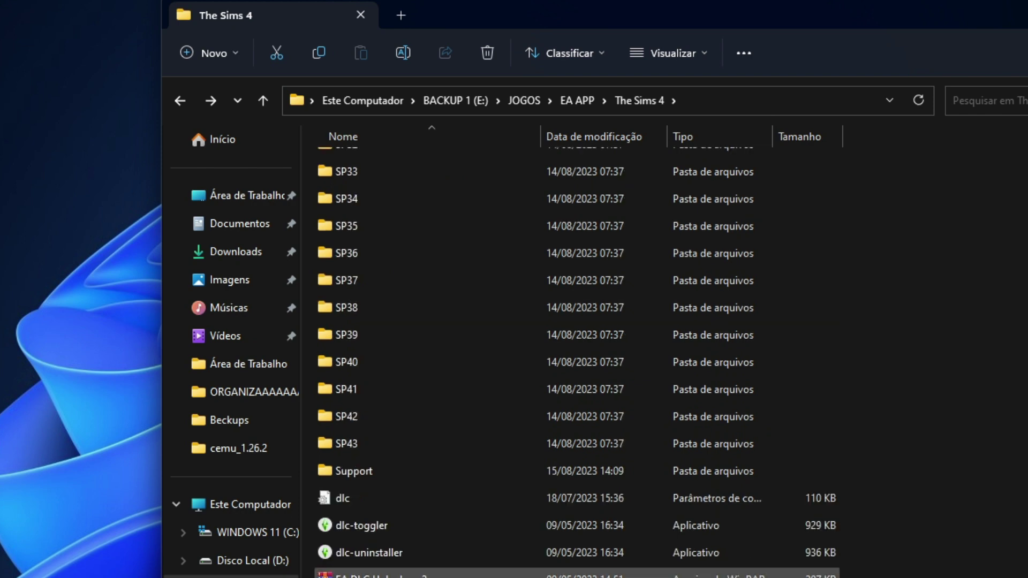
scroll(576, 364, "up", 14)
scroll(417, 458, "up", 1)
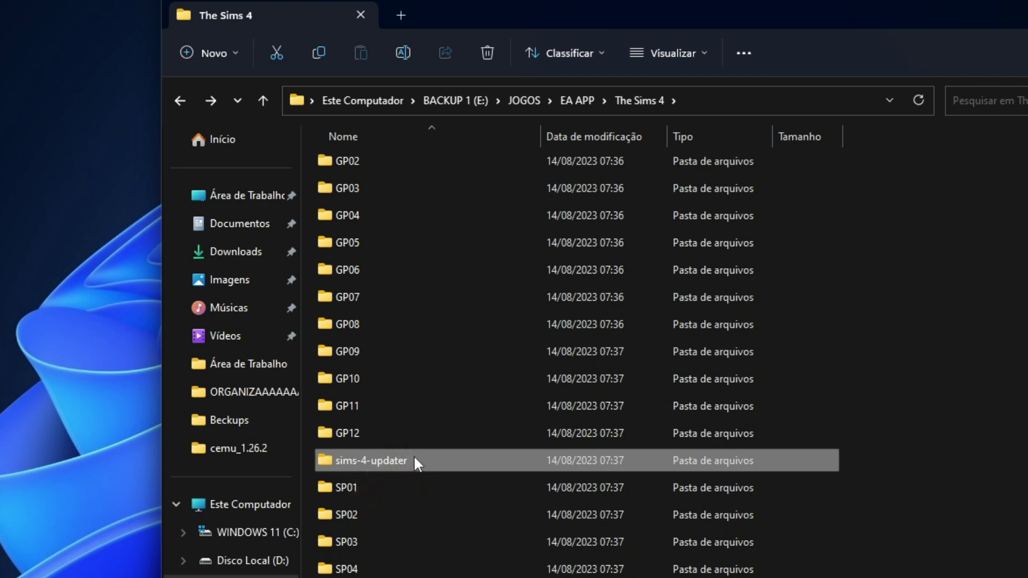
mouse_move(413, 456)
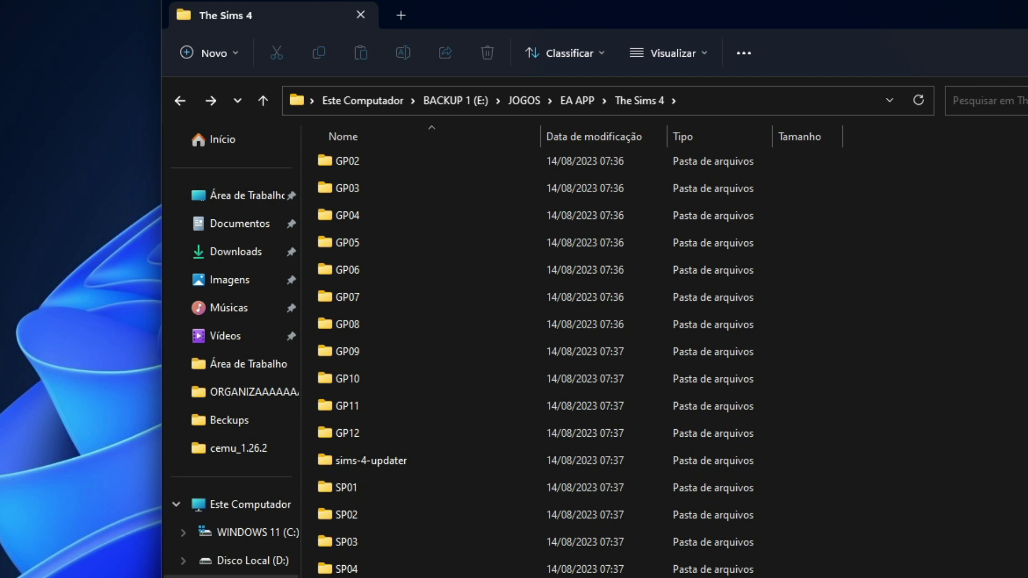
Run sims-4-updater-v1.1.1 from the sims-4-updater folder as administrator and move its window into full view.
double_click(370, 461)
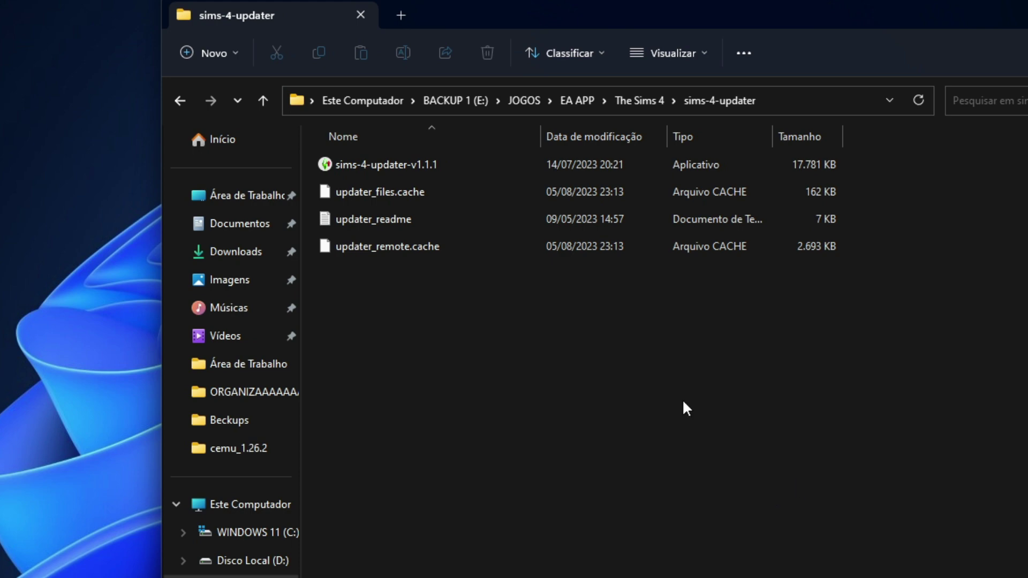
right_click(381, 163)
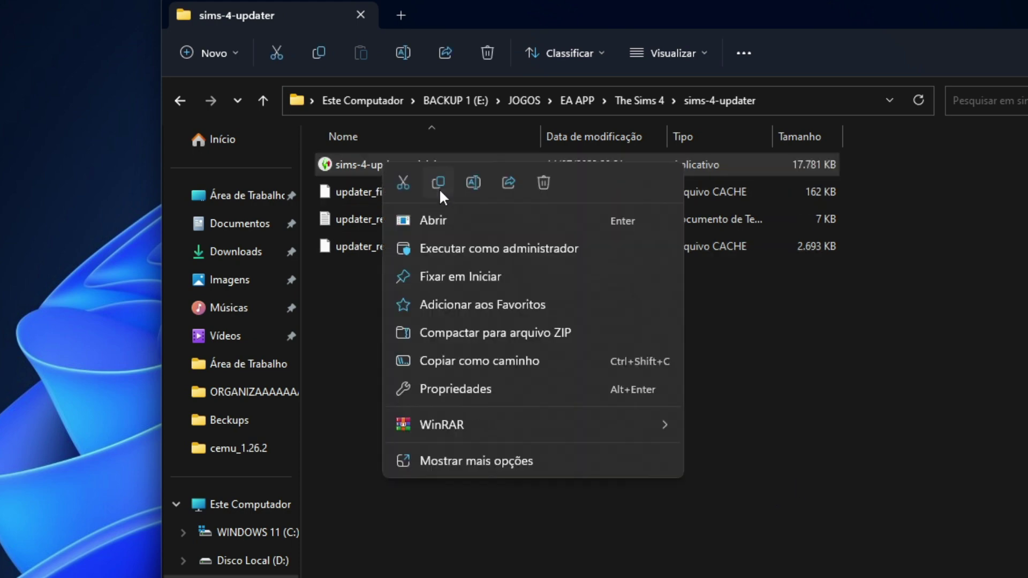
left_click(463, 245)
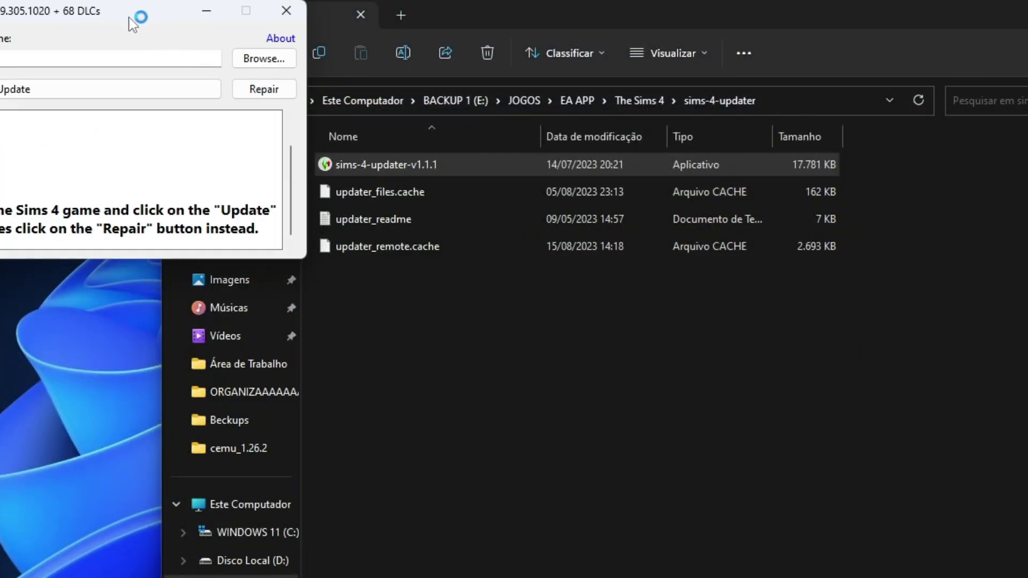
left_click_drag(137, 17, 729, 255)
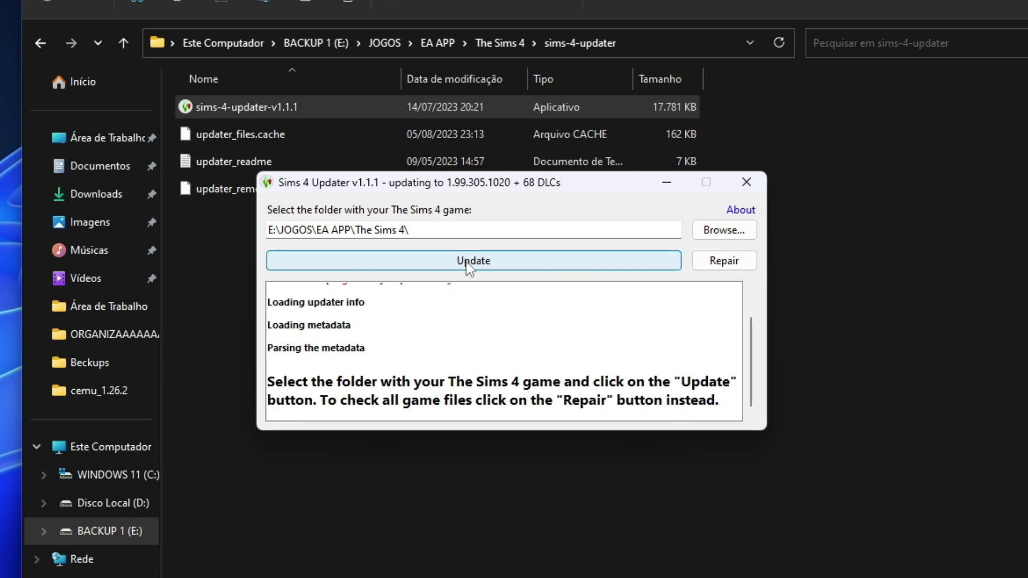
Update the game in E:\JOGOS\EA APP\The Sims 4\, confirming it is a legitimate copy and accepting the missing DLC files notice.
left_click_drag(418, 231, 252, 233)
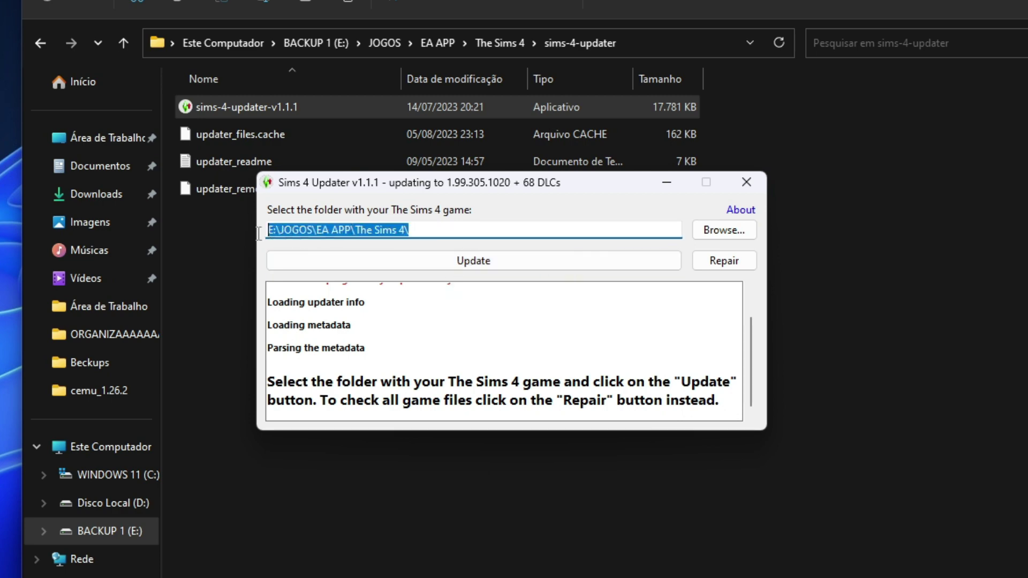
left_click(485, 262)
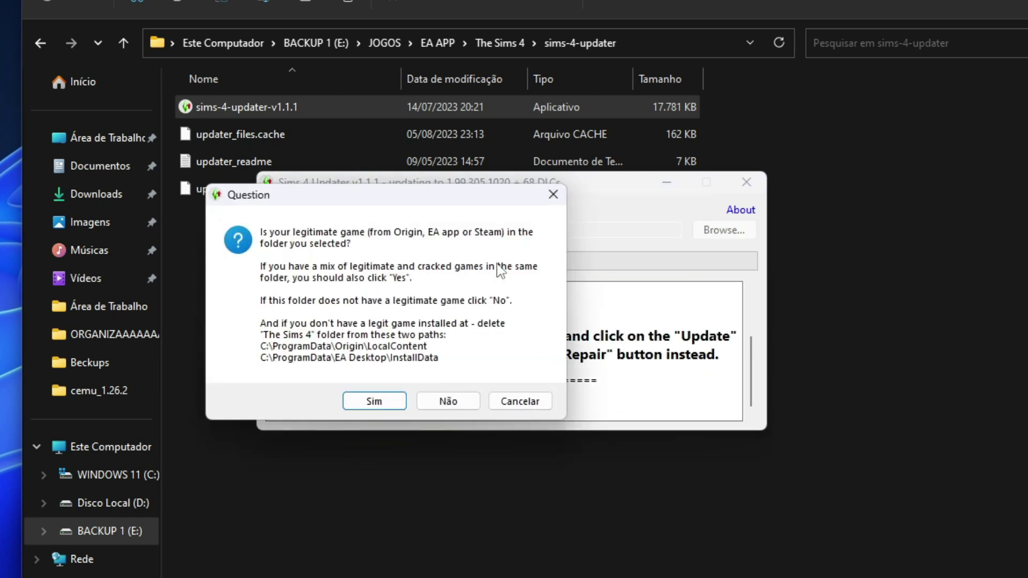
left_click_drag(421, 203, 564, 208)
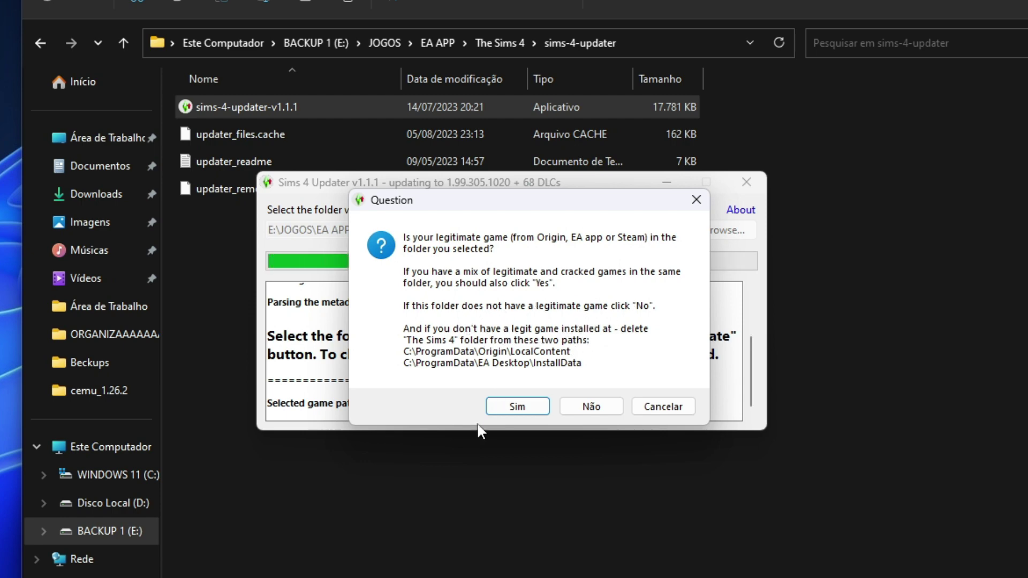
left_click(515, 408)
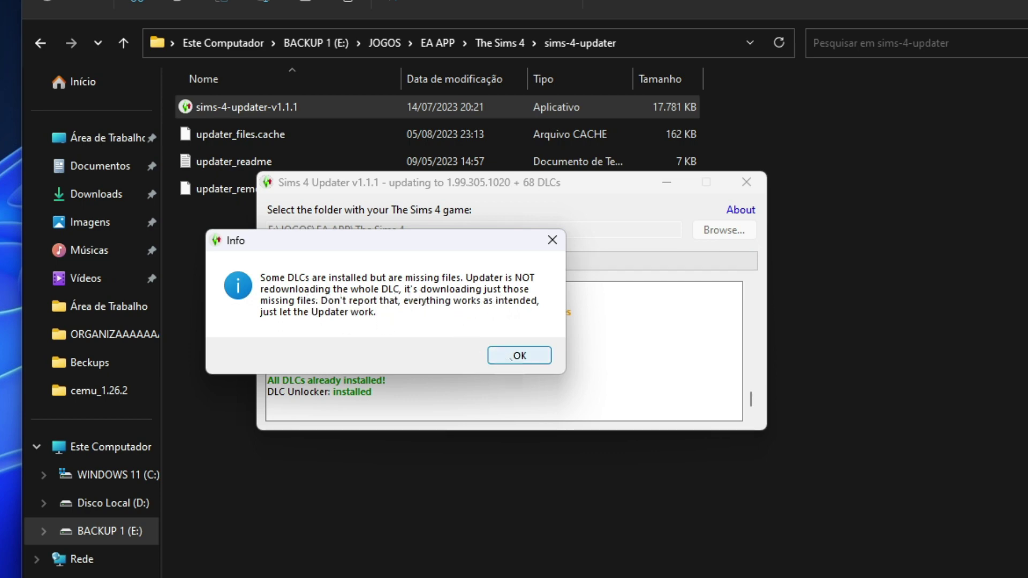
left_click(527, 357)
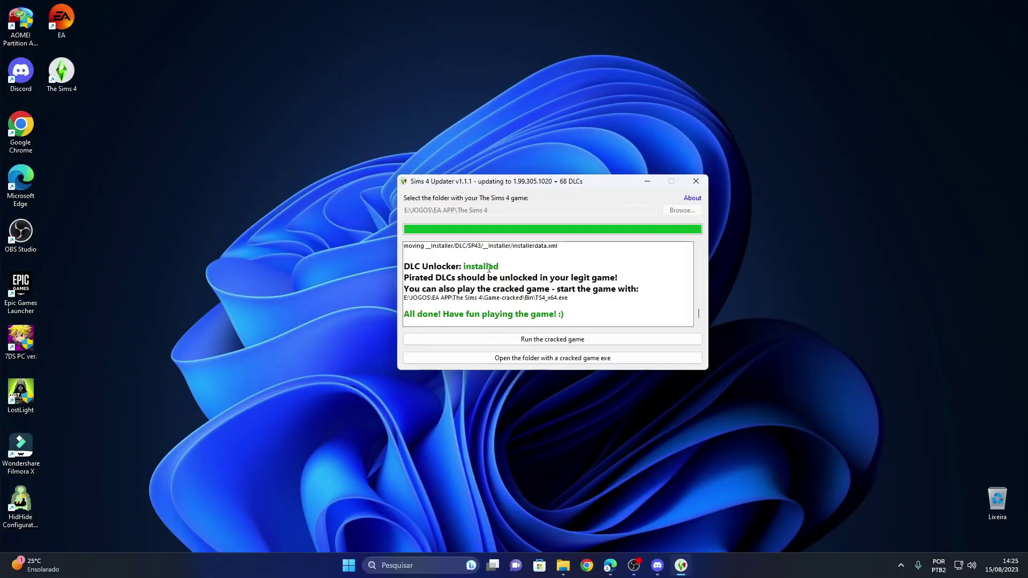
Review the end of the update log and close Sims 4 Updater.
scroll(488, 268, "up", 10)
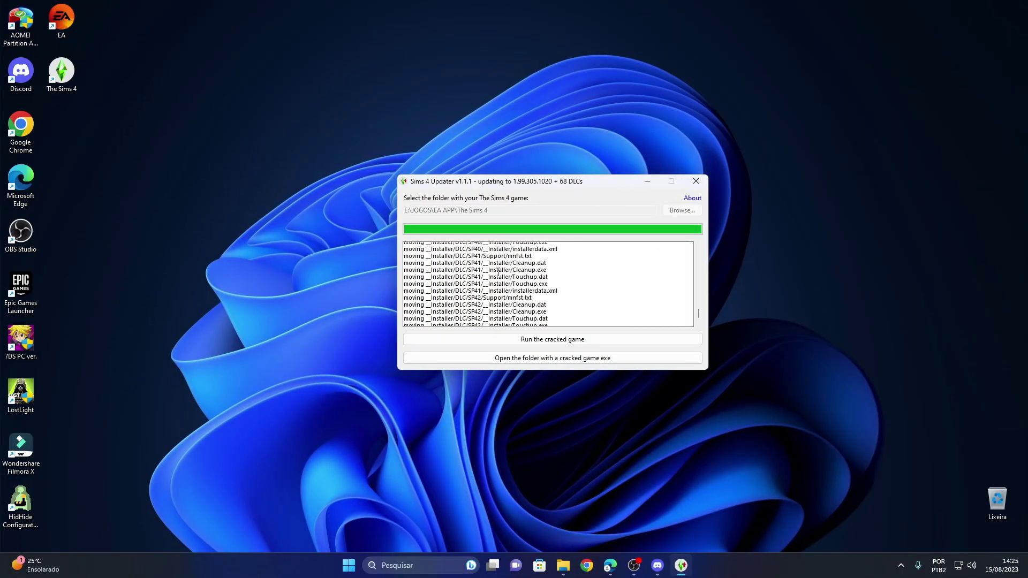
scroll(498, 272, "down", 10)
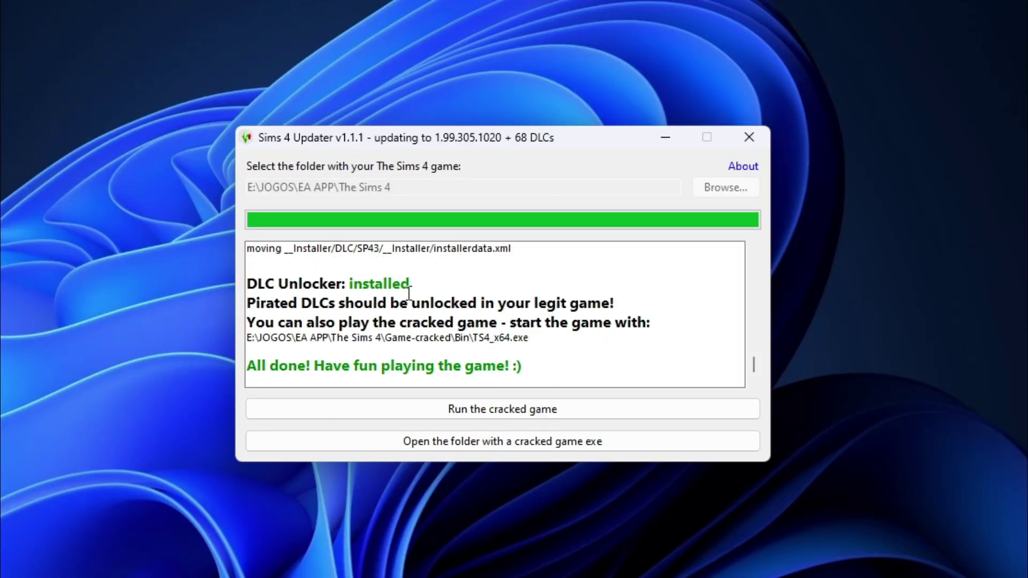
scroll(409, 292, "up", 1)
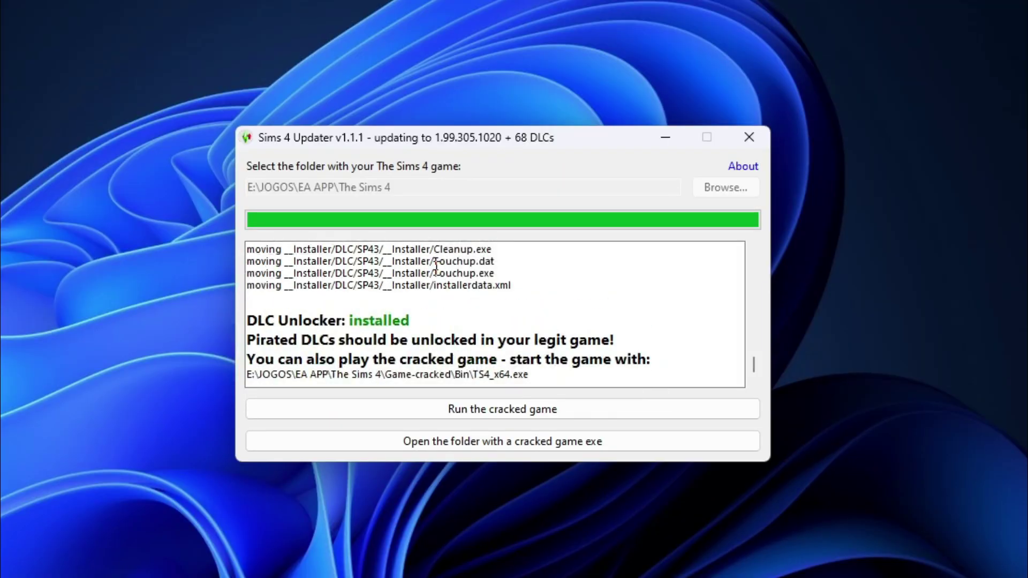
scroll(445, 273, "down", 1)
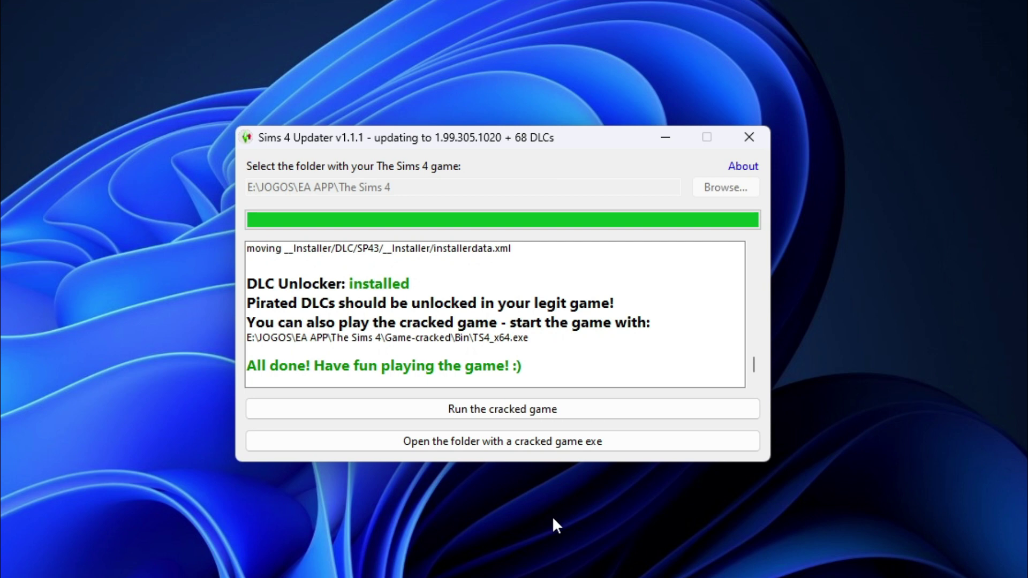
left_click(749, 138)
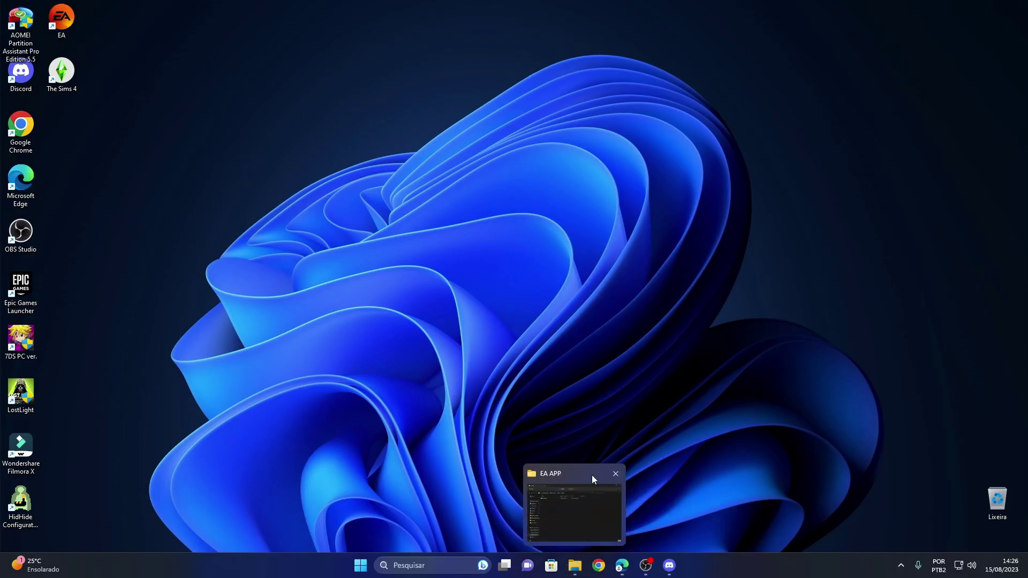
Look through the backed-up The Sims 4 folder in D:\BKPS DA C\Documents\Electronic Arts and examine the contents of its Mods folder.
left_click_drag(66, 79, 111, 156)
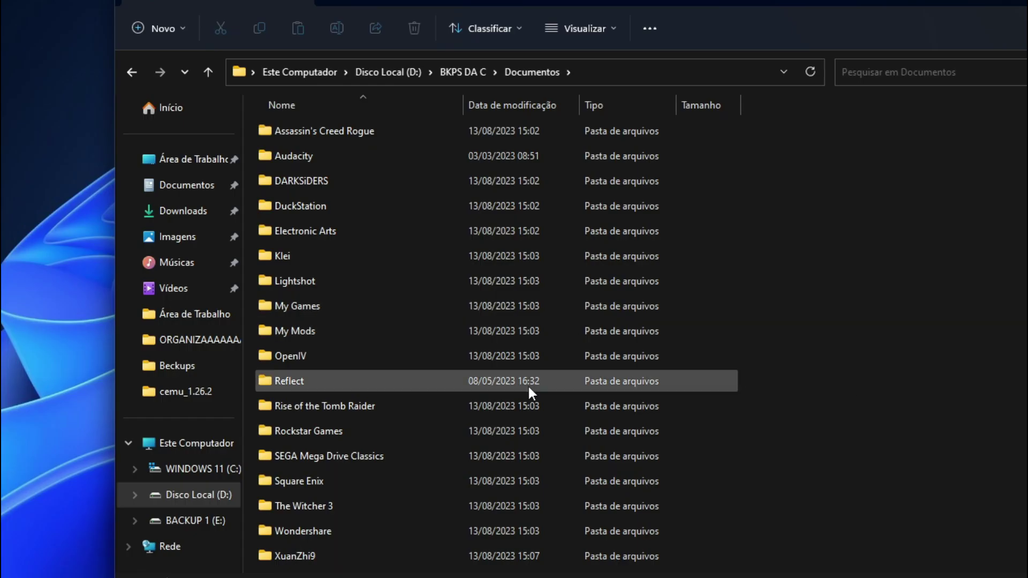
key("alt+Up")
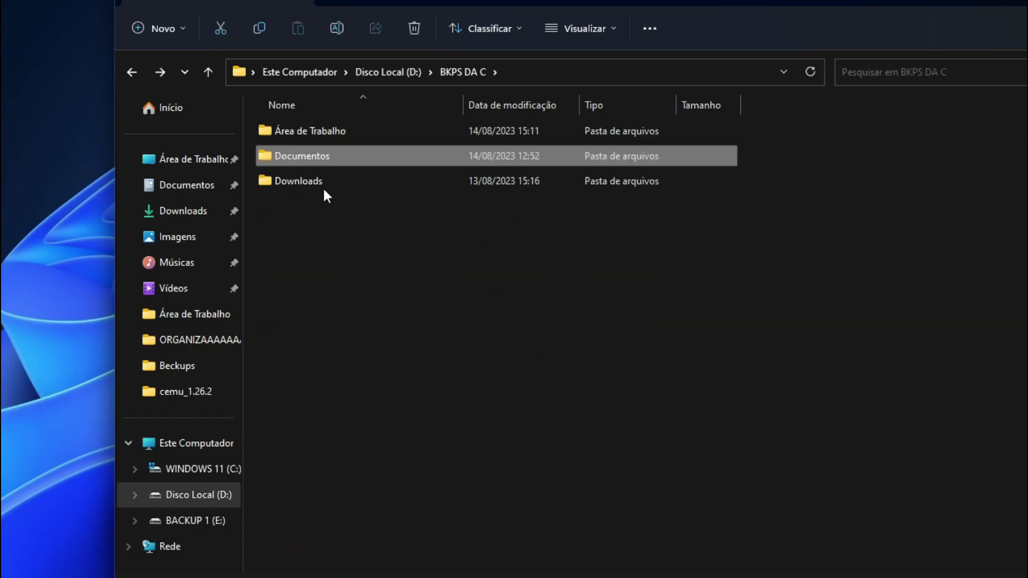
double_click(313, 156)
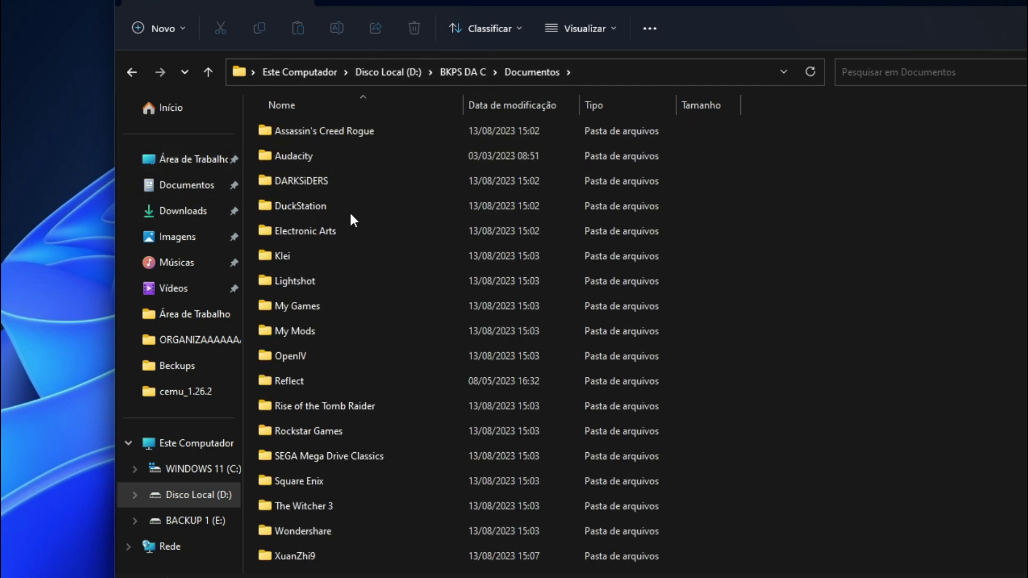
double_click(311, 229)
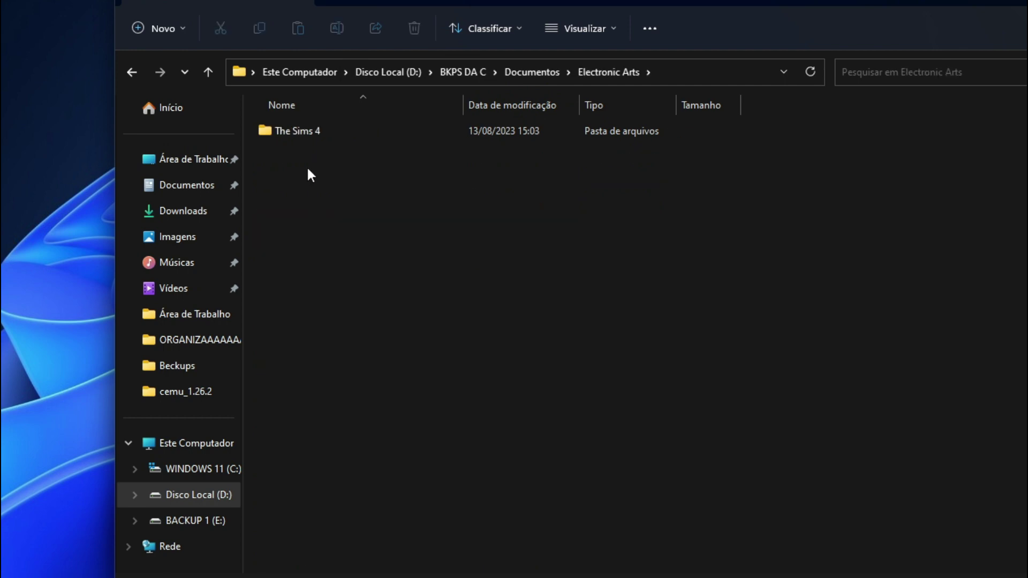
double_click(307, 128)
scroll(328, 336, "down", 3)
scroll(300, 243, "up", 2)
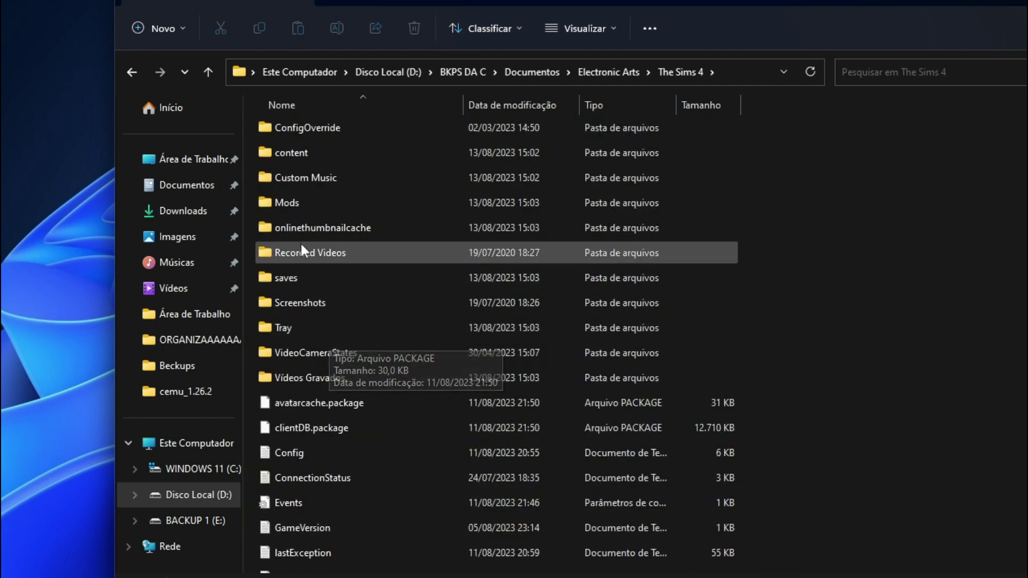
scroll(360, 503, "down", 12)
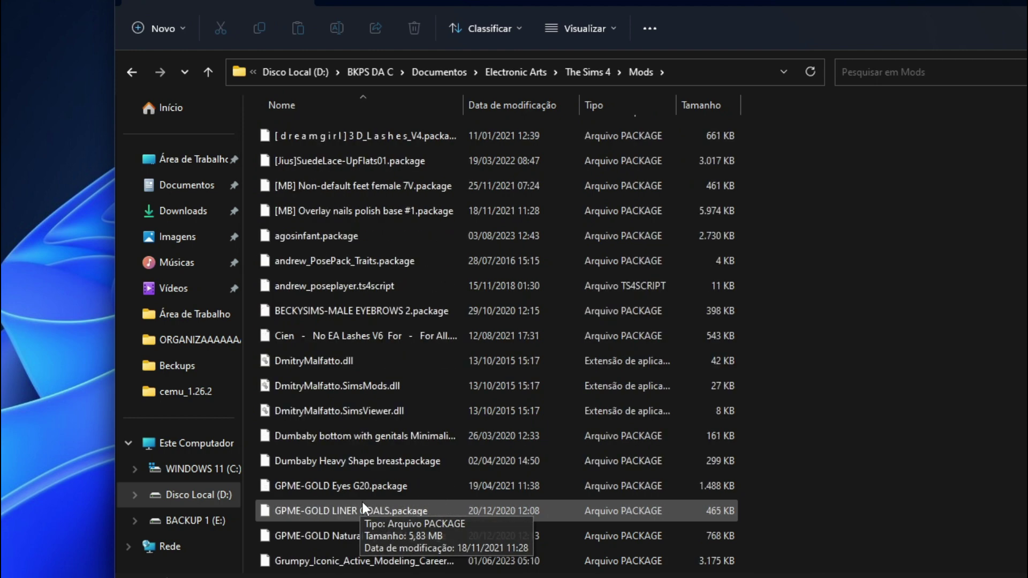
scroll(362, 503, "up", 10)
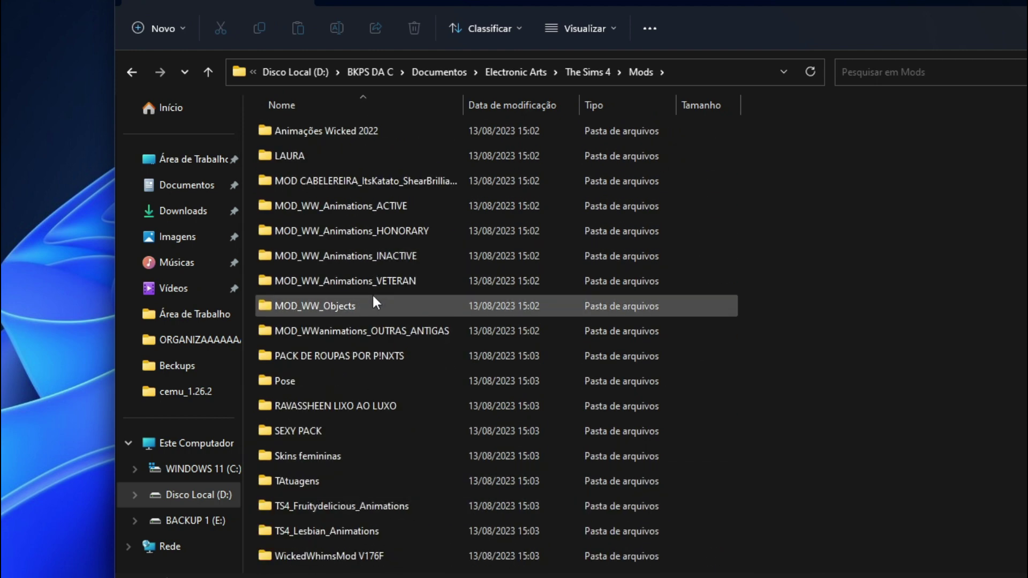
key("BackSpace")
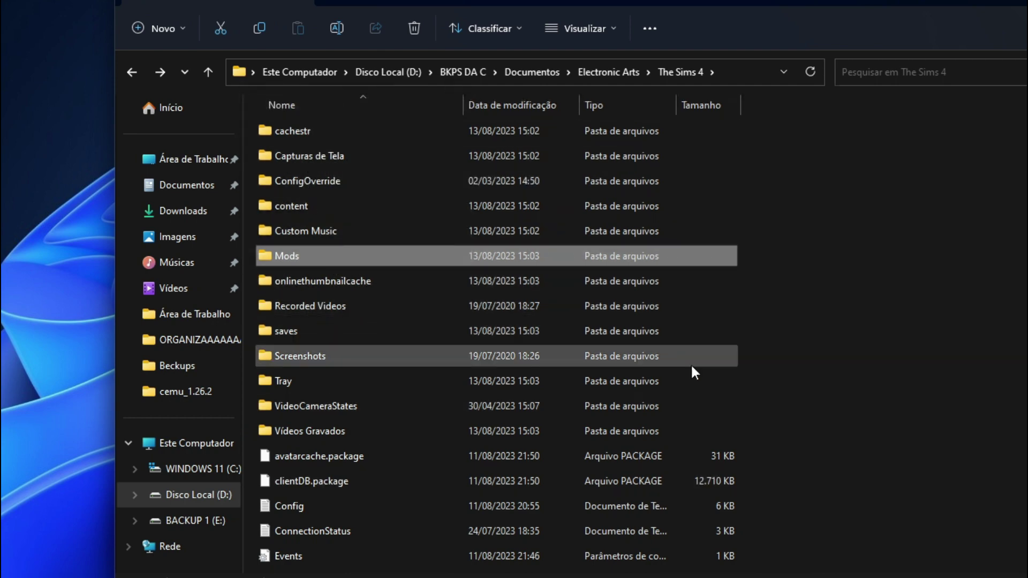
left_click(938, 347)
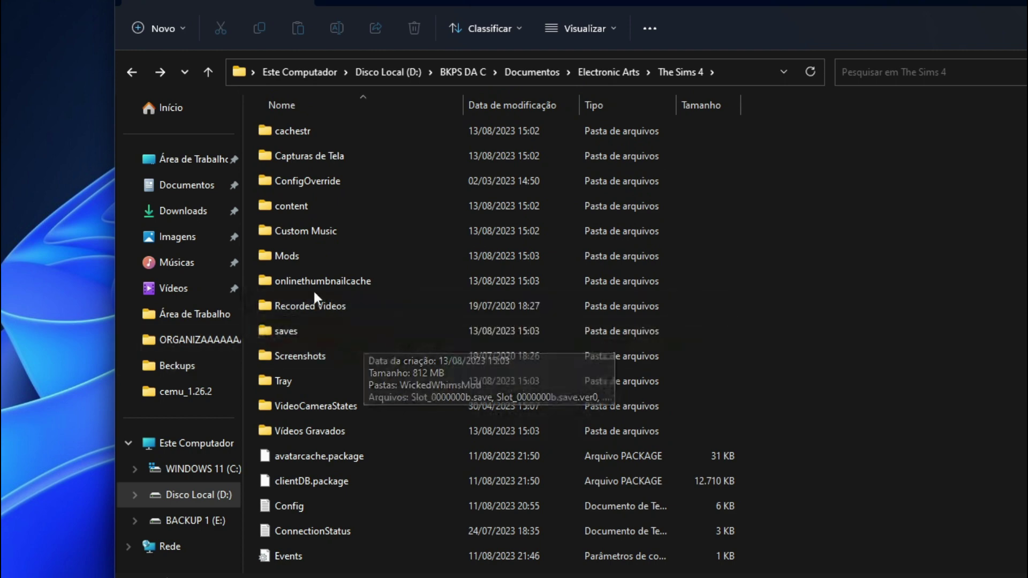
Inspect the saves and Mods folders of the current The Sims 4 folder in Documentos\Electronic Arts.
left_click(178, 188)
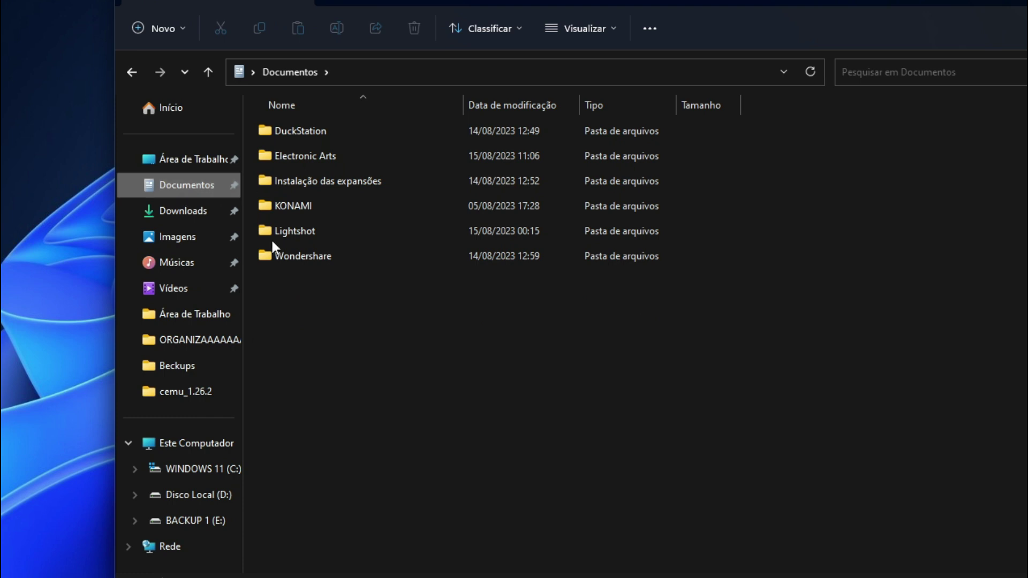
double_click(306, 160)
double_click(296, 130)
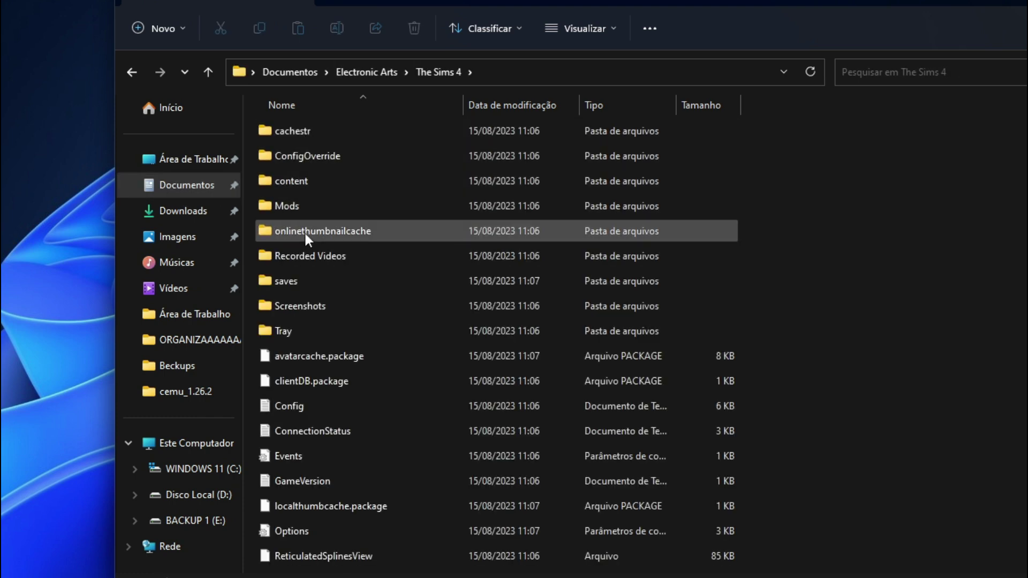
double_click(289, 283)
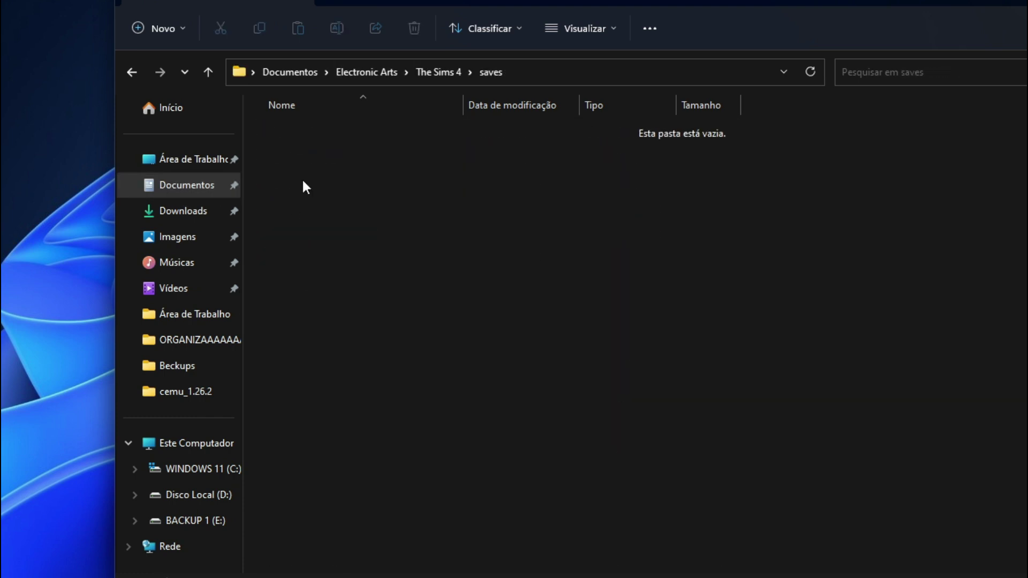
key("alt+Left")
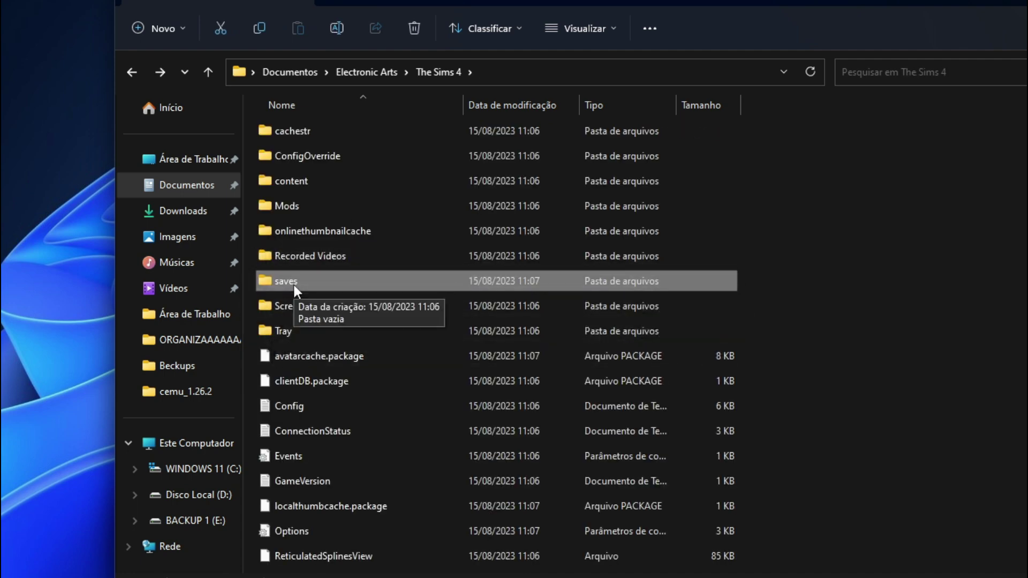
double_click(295, 207)
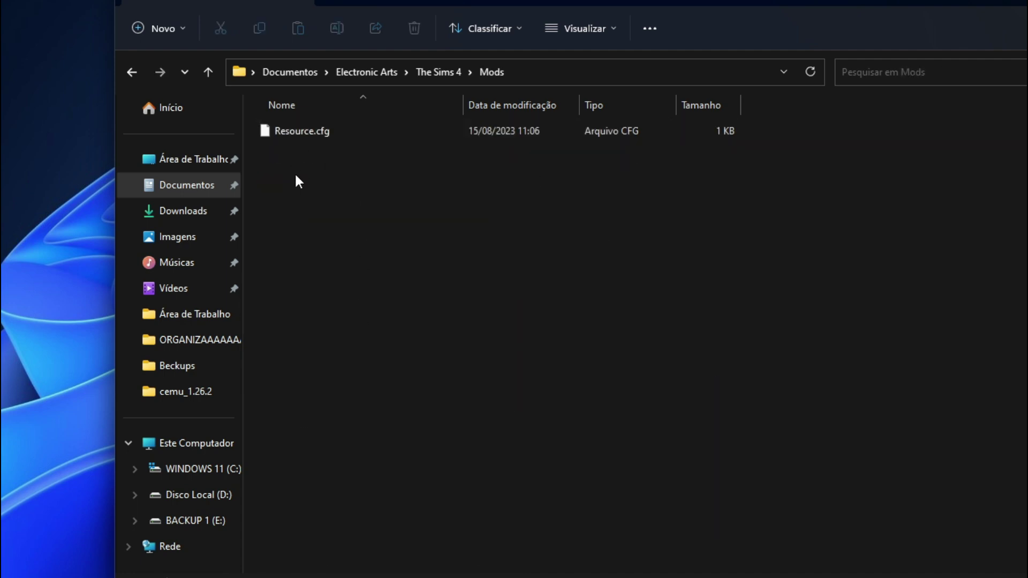
key("alt+Left")
key("alt+Left")
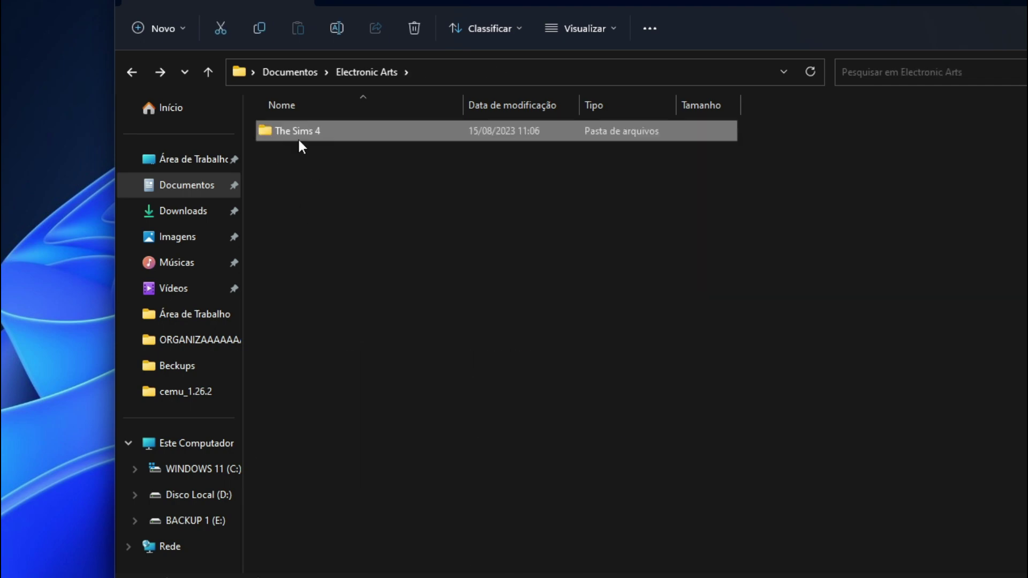
double_click(297, 137)
key("alt+Left")
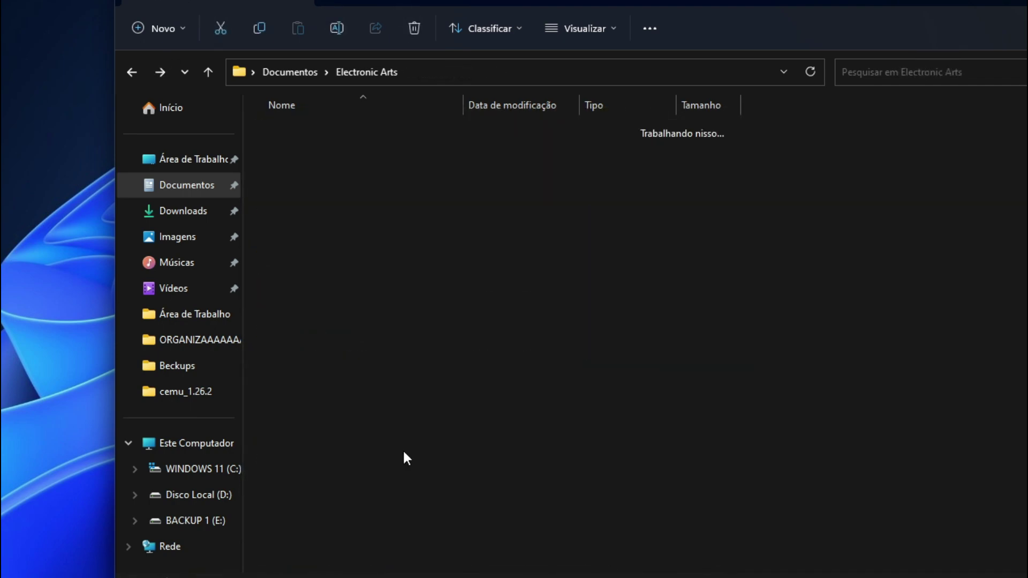
Return to the Electronic Arts backup in D:\BKPS DA C\Documents and check the size of its The Sims 4 folder in the properties.
key("Return")
key("alt+Left")
key("alt+Left")
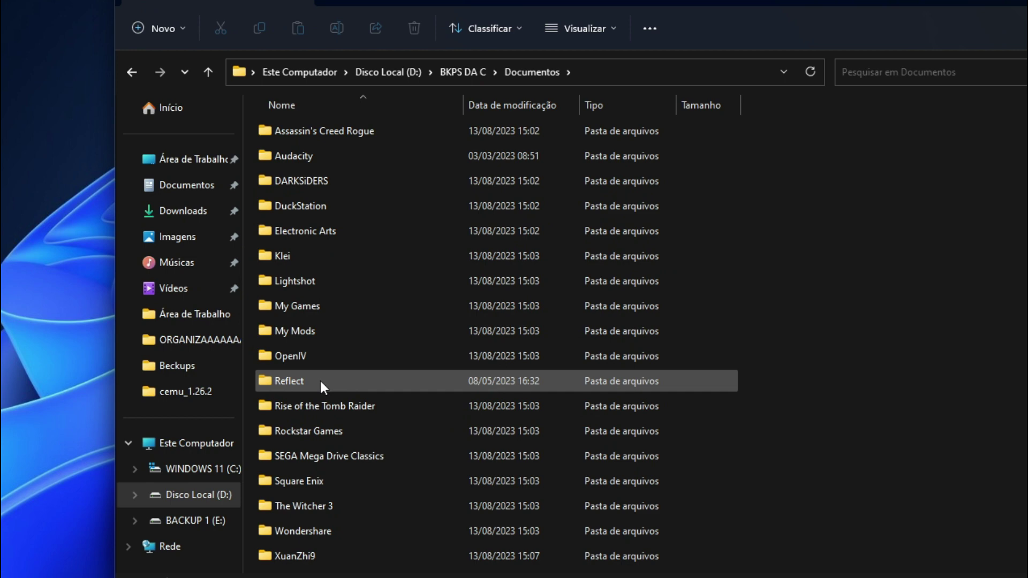
double_click(320, 225)
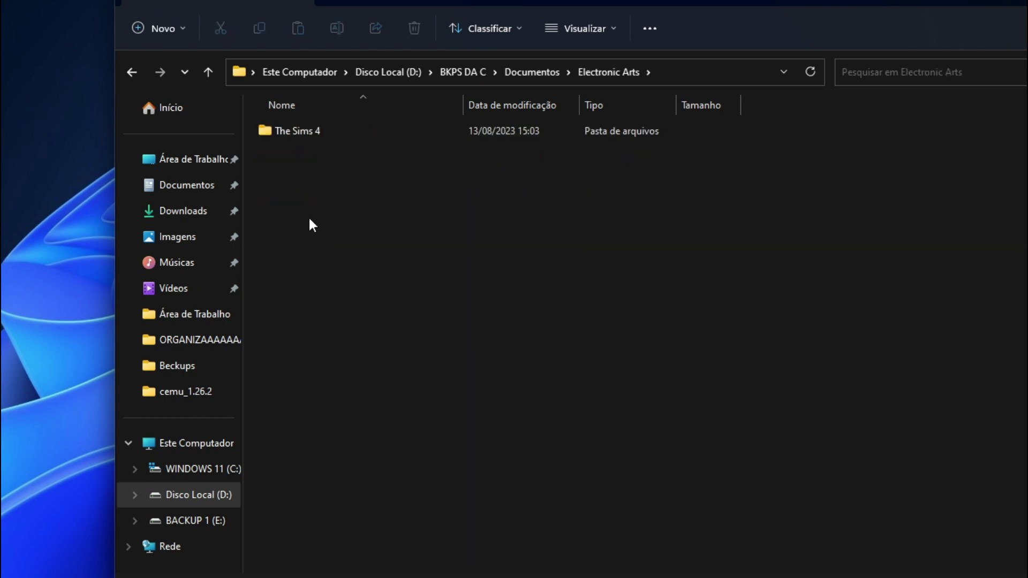
left_click(290, 133)
double_click(290, 134)
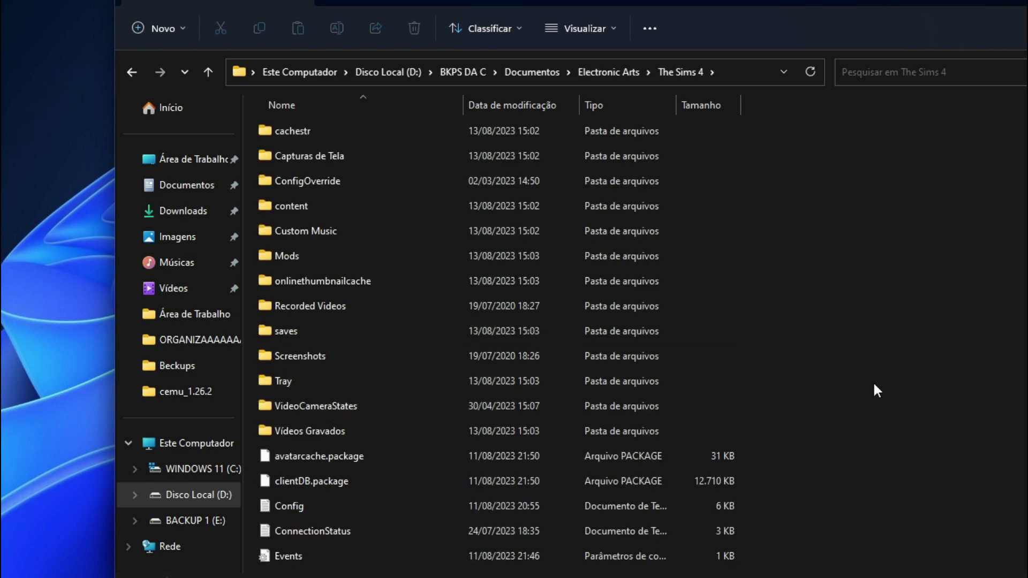
key("ctrl+a")
key("alt+Left")
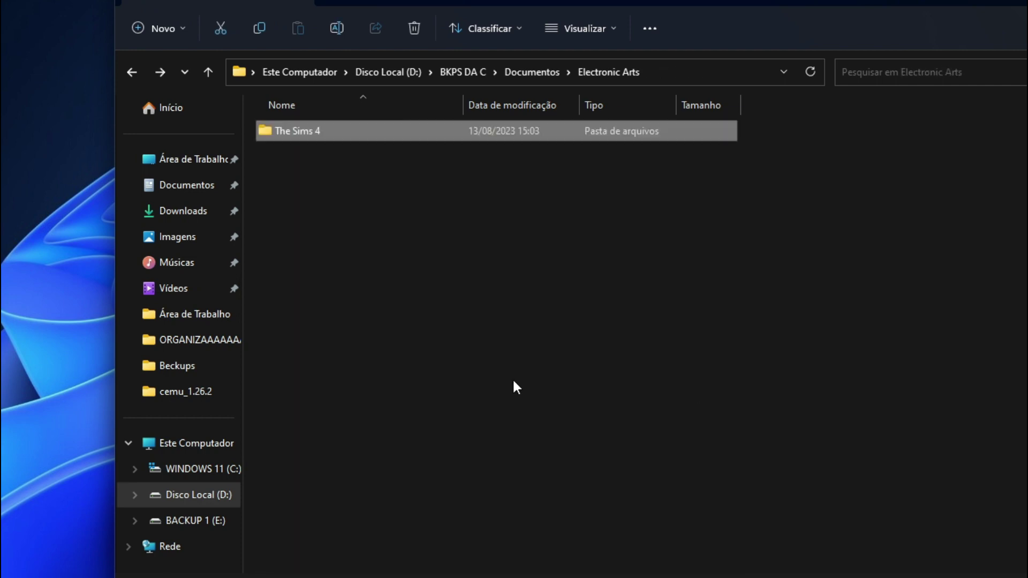
left_click(365, 240)
right_click(301, 131)
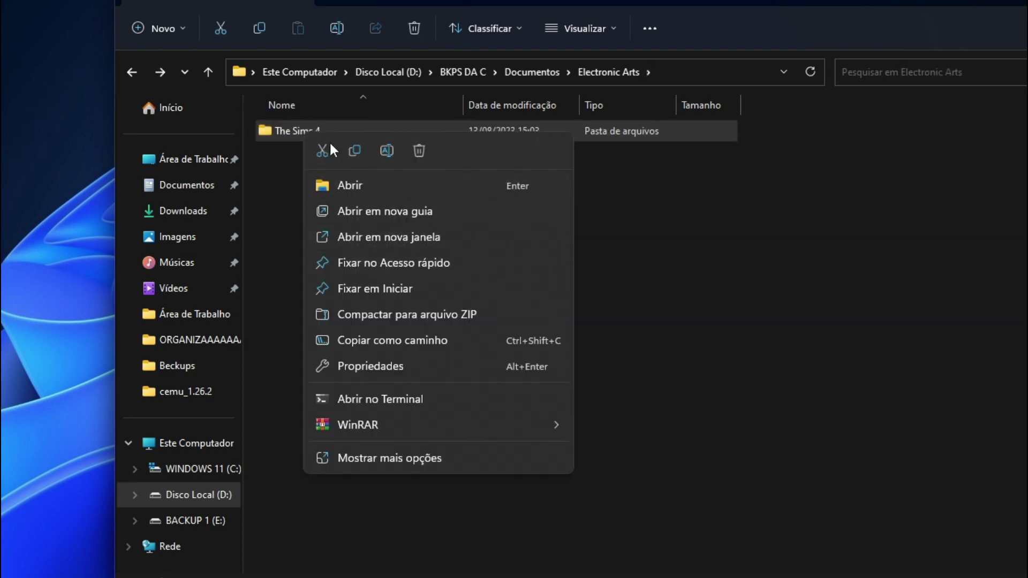
left_click(369, 367)
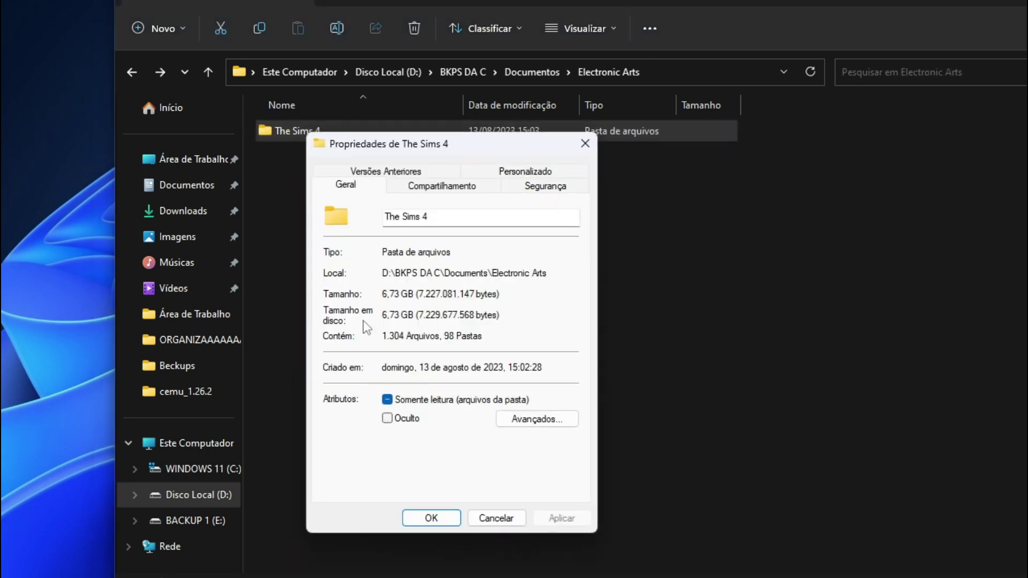
left_click(496, 518)
Examine the save files in the backed-up The Sims 4 saves folder and return to the backup's Electronic Arts folder.
double_click(309, 132)
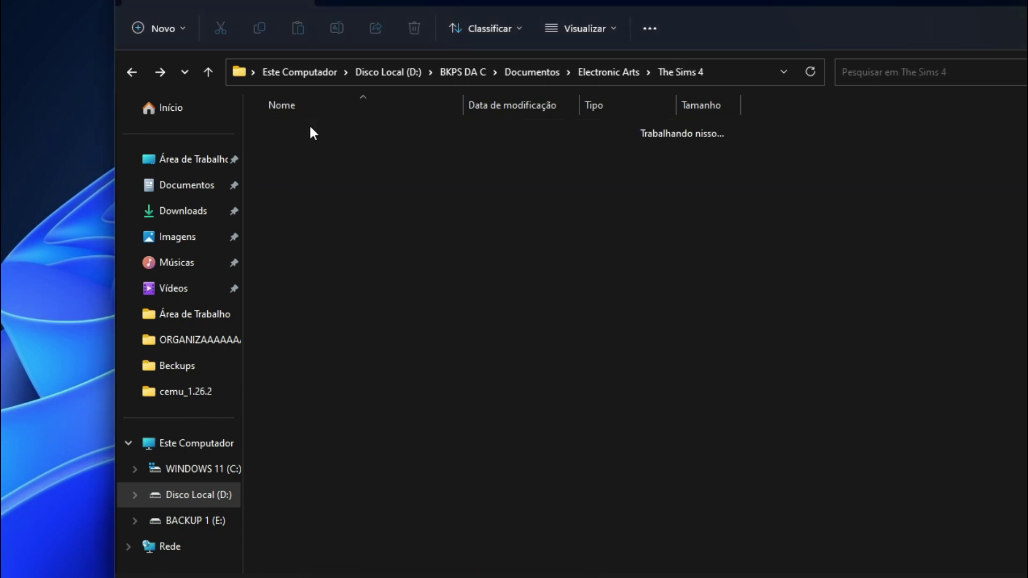
double_click(298, 330)
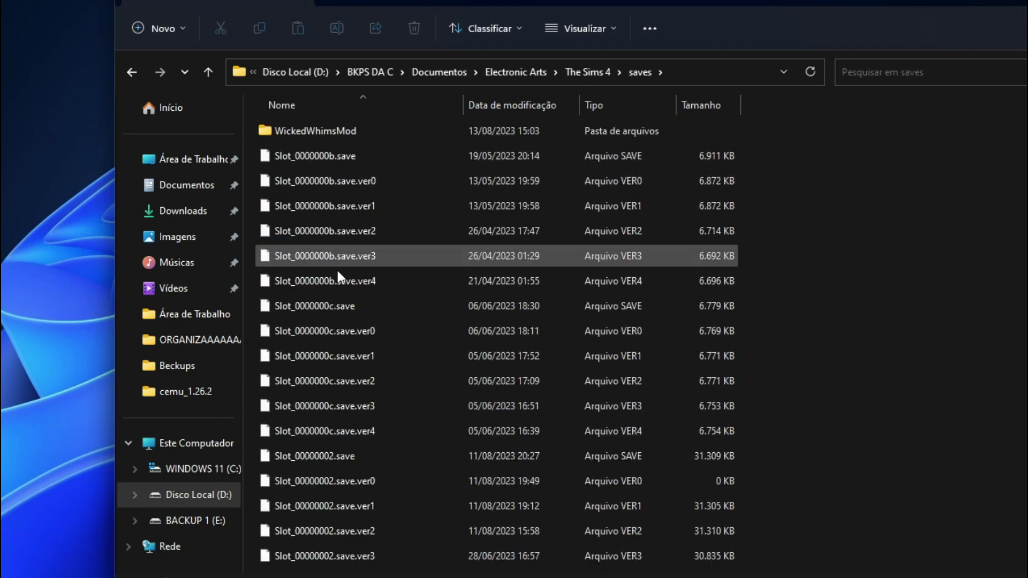
scroll(329, 507, "down", 15)
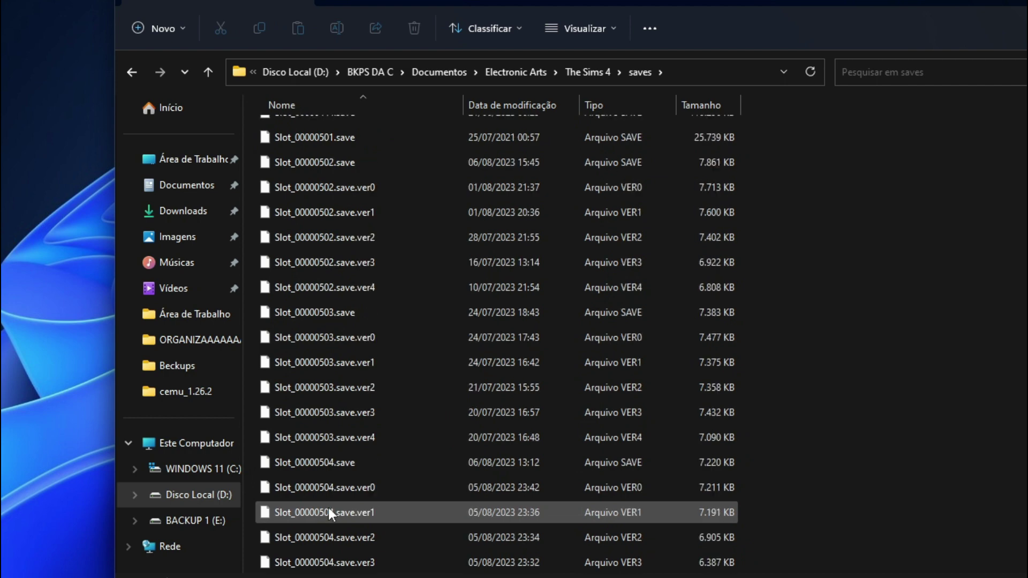
scroll(328, 506, "up", 15)
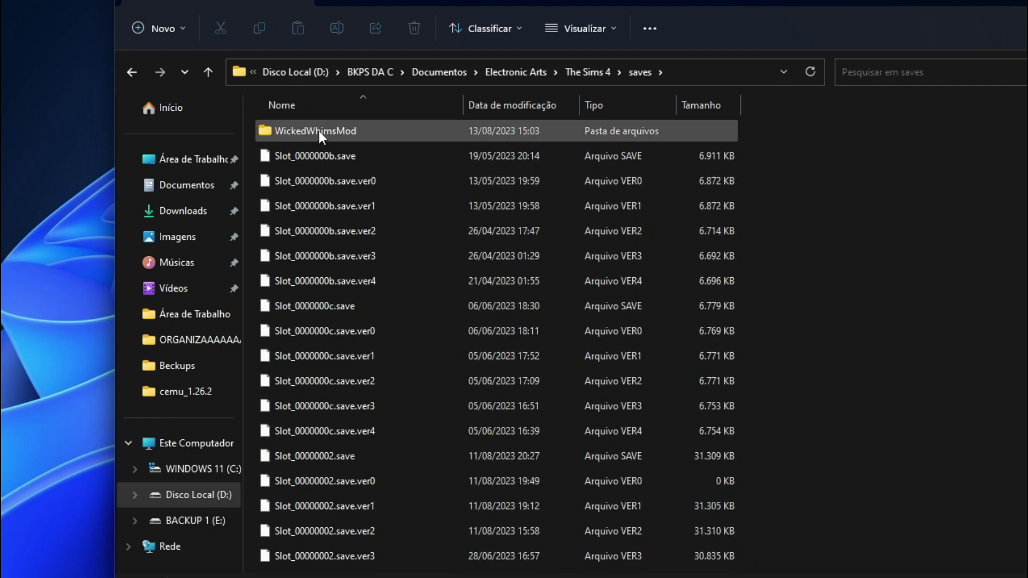
key("alt+Up")
key("alt+Up")
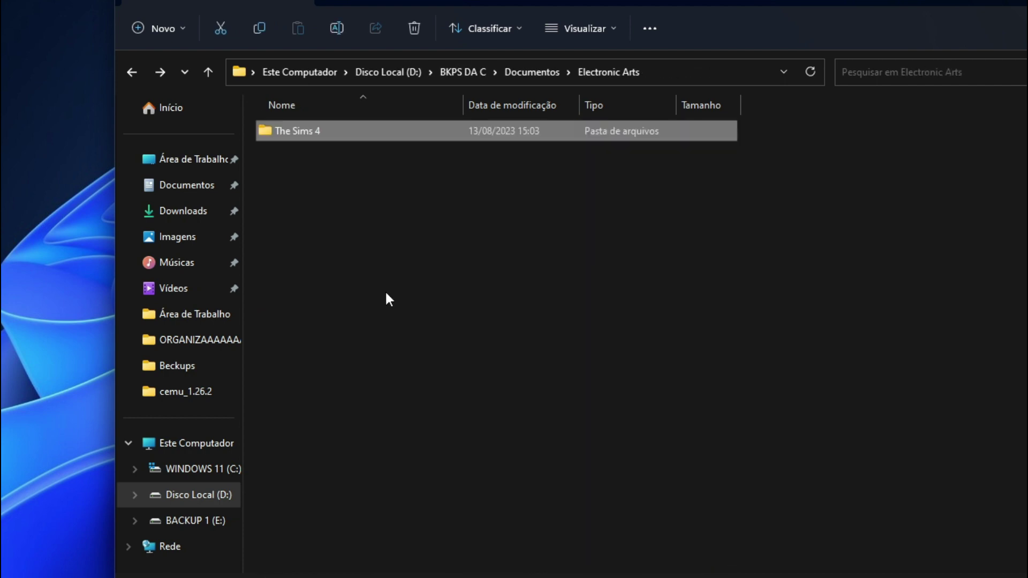
Copy the backed-up The Sims 4 folder into the current Documentos\Electronic Arts folder, replacing the files with the same names.
right_click(305, 135)
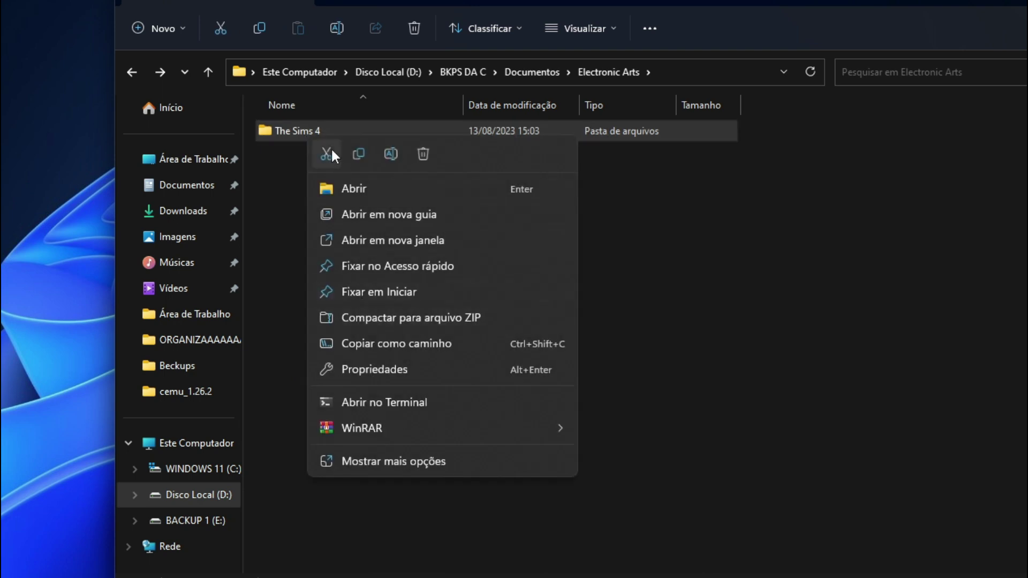
key("Escape")
right_click(295, 136)
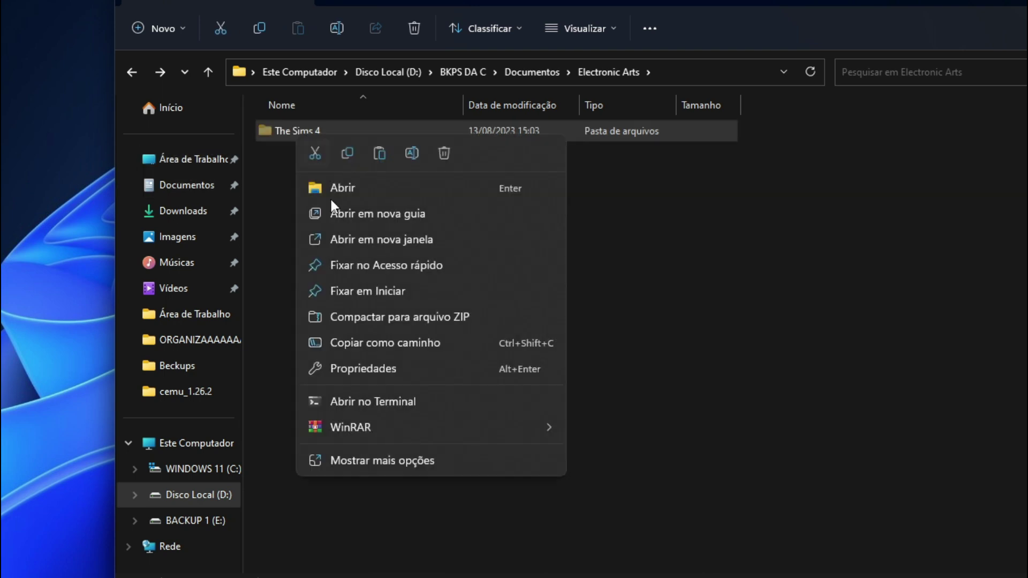
left_click(350, 153)
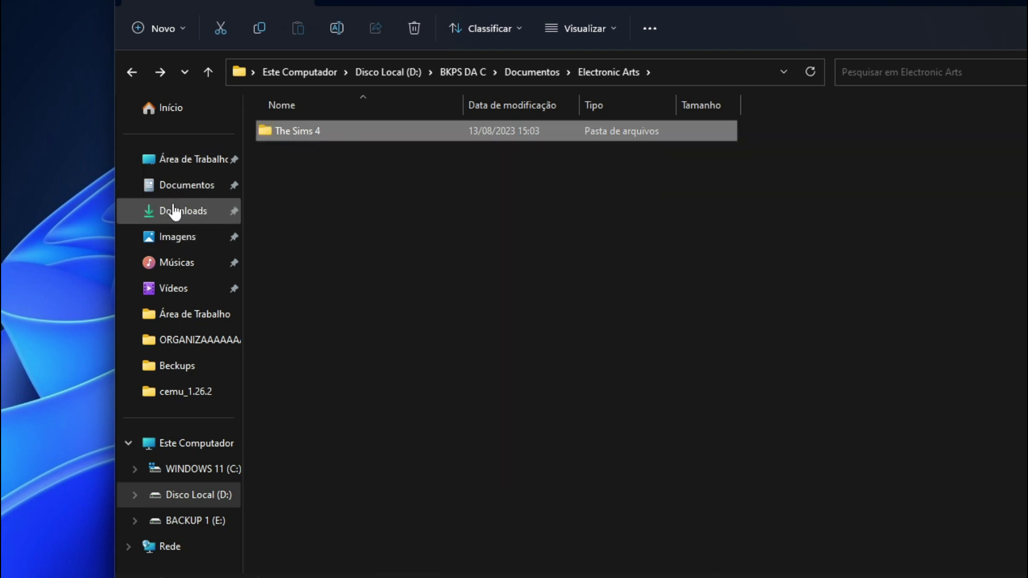
left_click(191, 196)
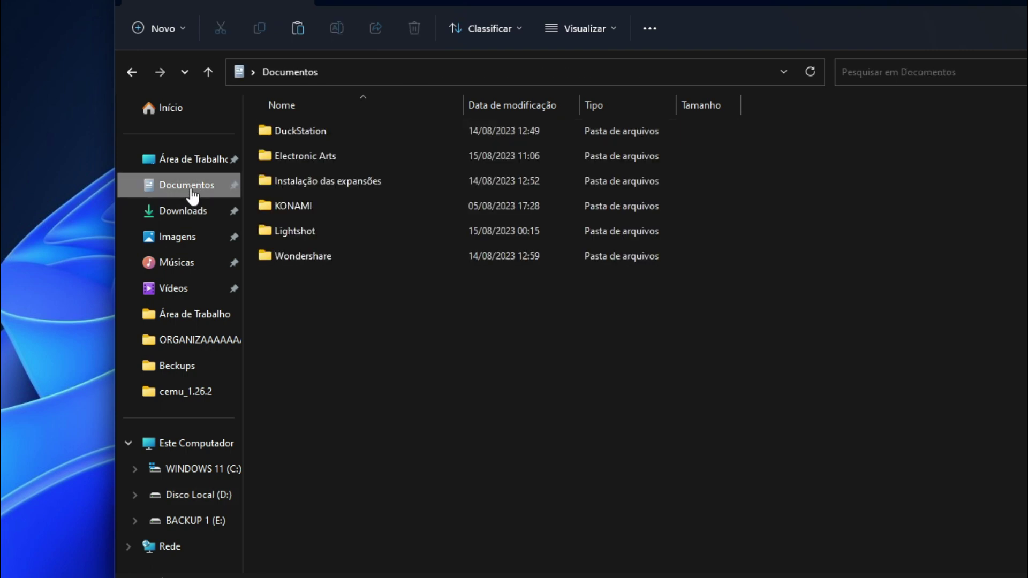
double_click(303, 156)
right_click(400, 245)
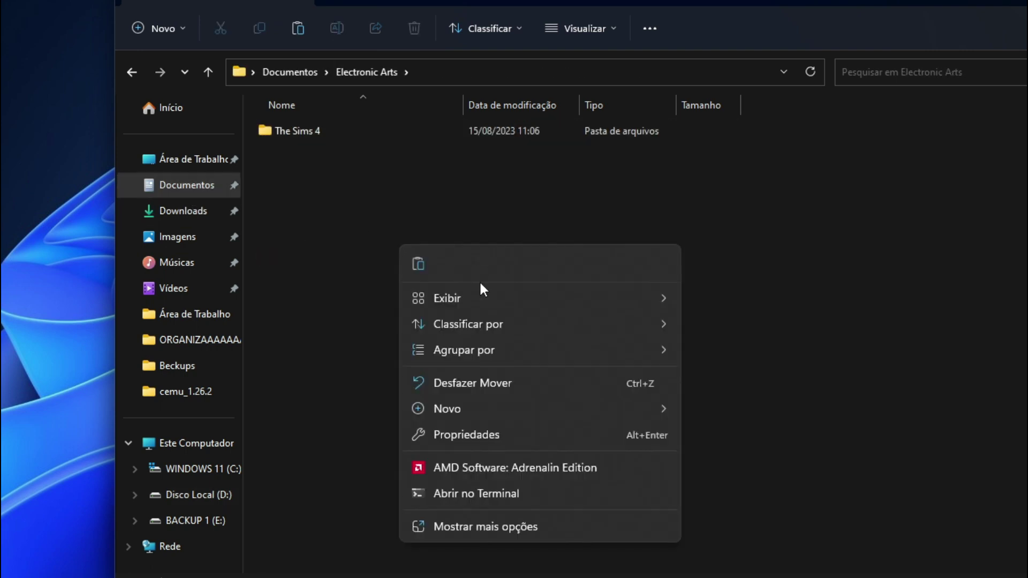
left_click(418, 264)
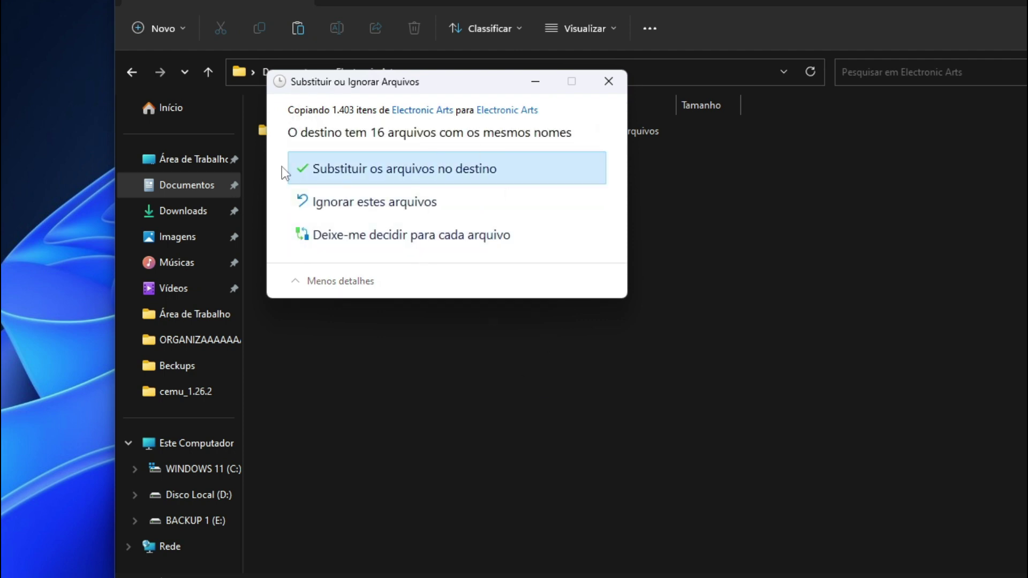
left_click(354, 180)
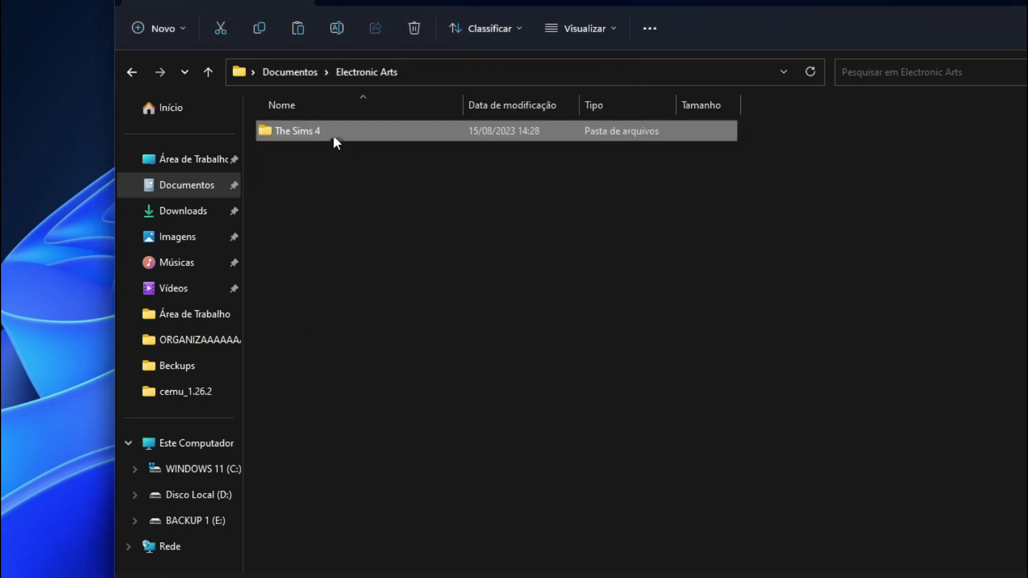
Inspect the mod folders in Documentos\Electronic Arts\The Sims 4\Mods and go back to the BKPS DA C folder.
double_click(333, 133)
double_click(303, 252)
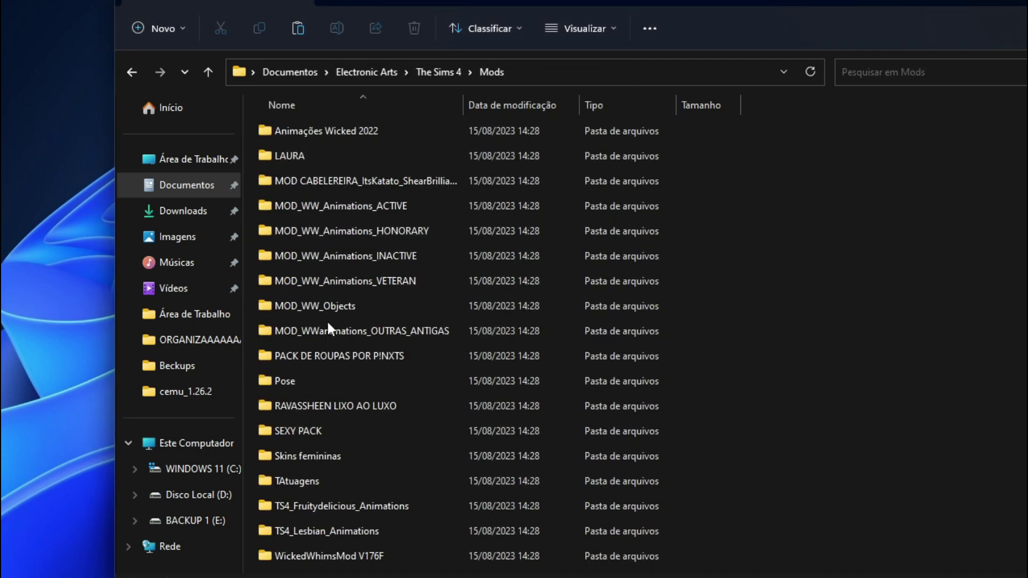
scroll(344, 493, "down", 10)
key("BackSpace")
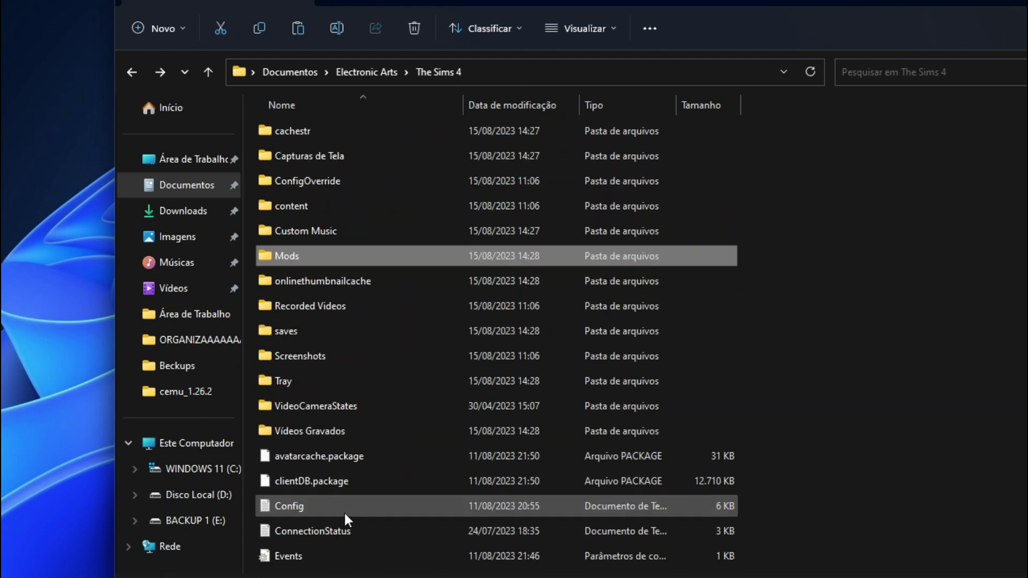
key("BackSpace")
key("BackSpace")
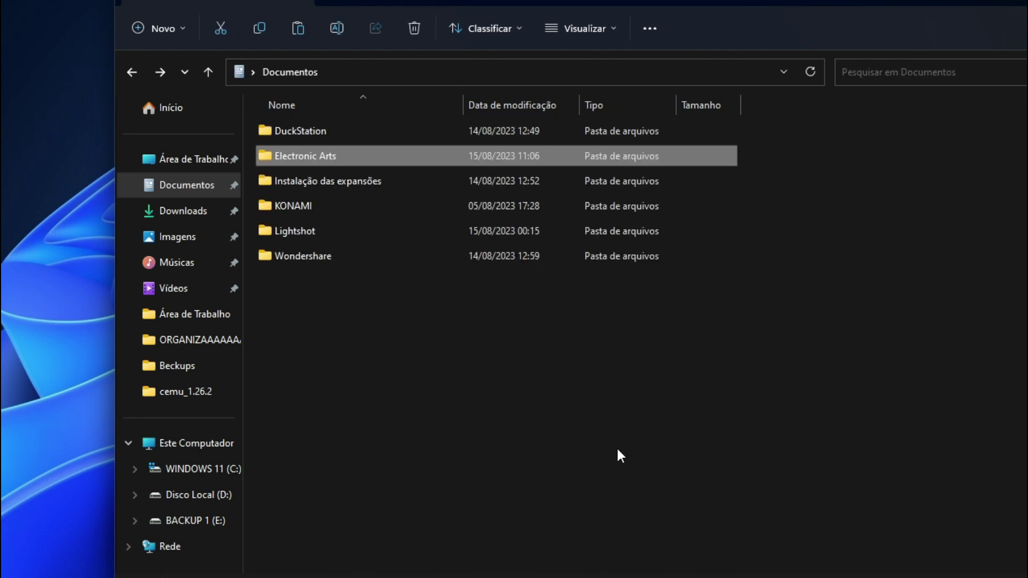
key("BackSpace")
key("BackSpace")
key("BackSpace")
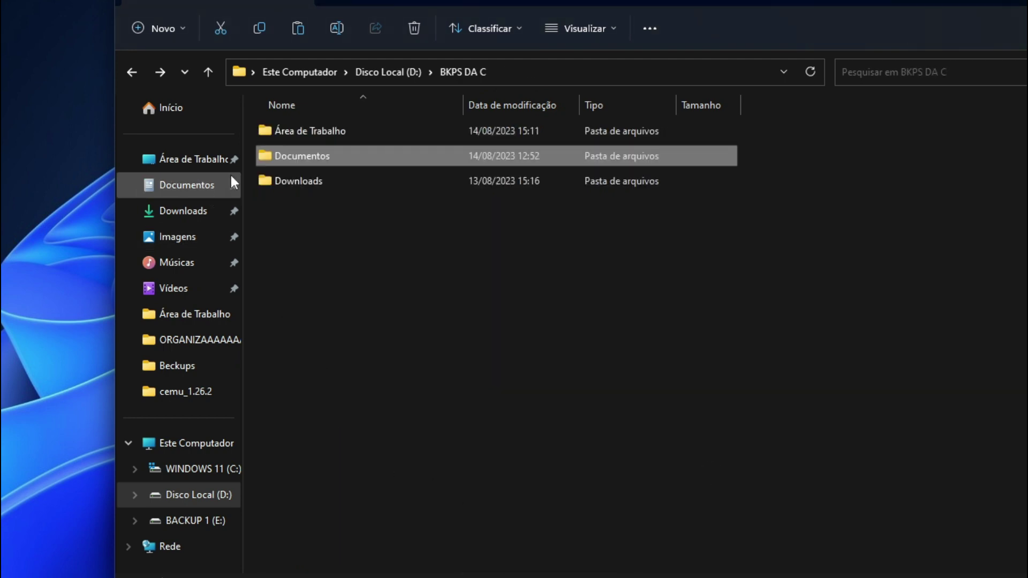
Run setup as administrator from the EA DLC Unlocker v2 folder in E:\JOGOS\EA APP\The Sims 4.
left_click(202, 444)
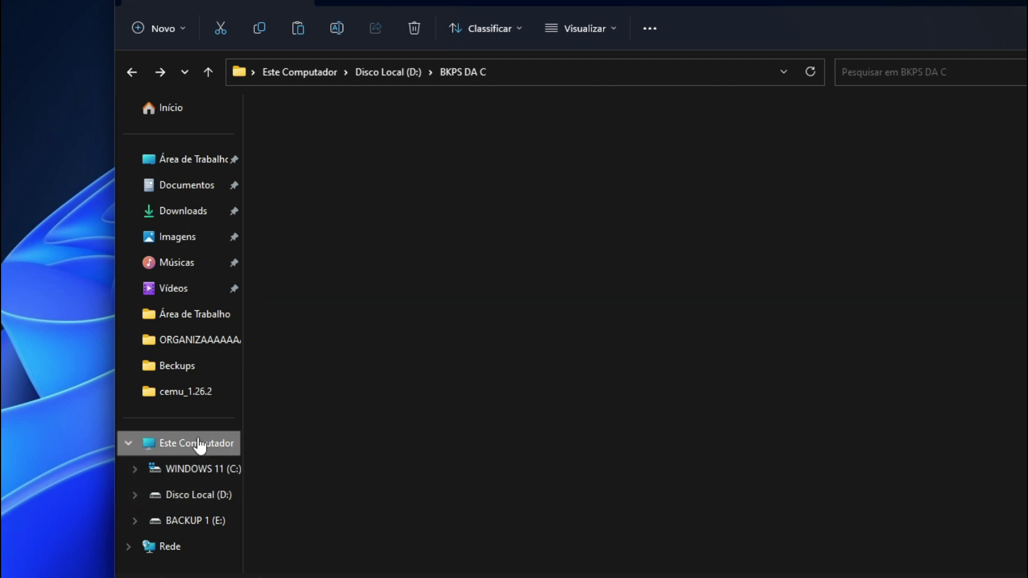
double_click(774, 160)
double_click(272, 161)
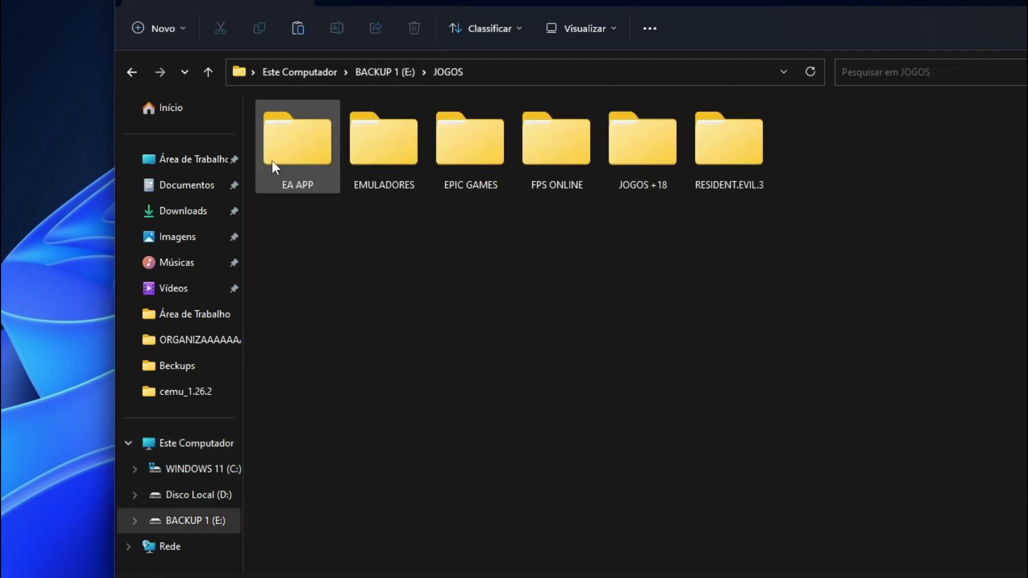
double_click(272, 160)
left_click(287, 133)
double_click(287, 133)
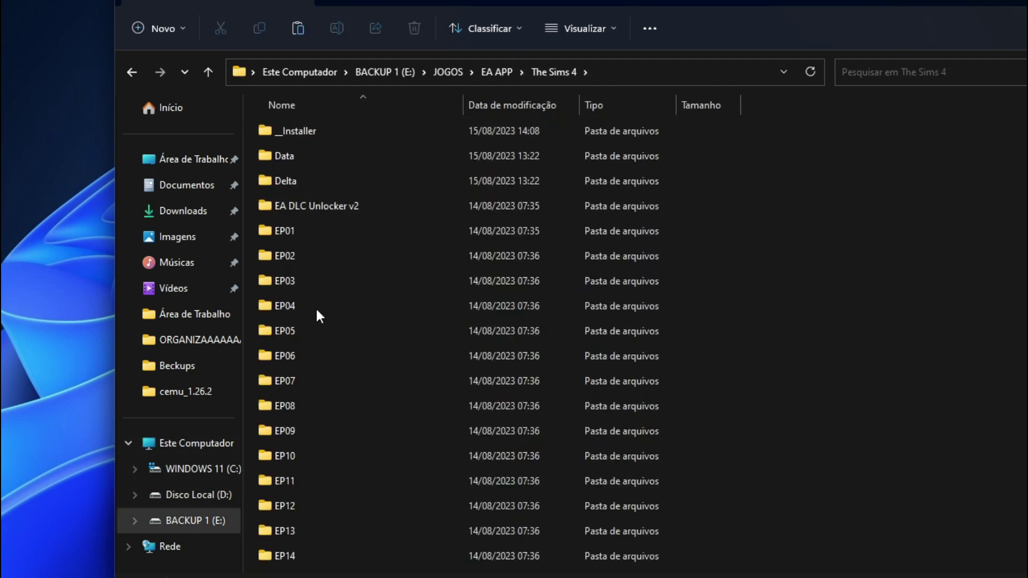
double_click(311, 206)
scroll(358, 426, "down", 2)
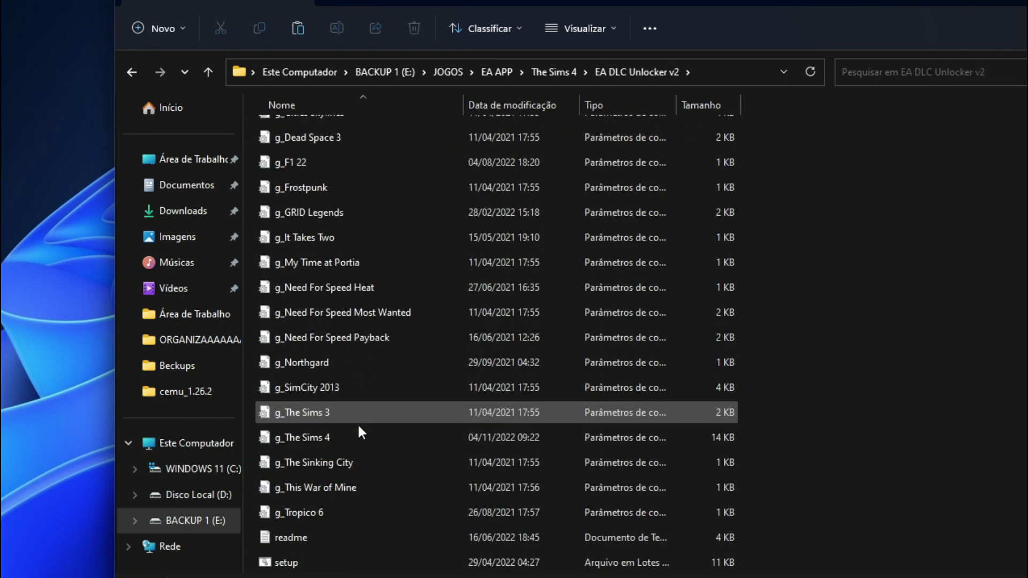
right_click(294, 562)
left_click(358, 381)
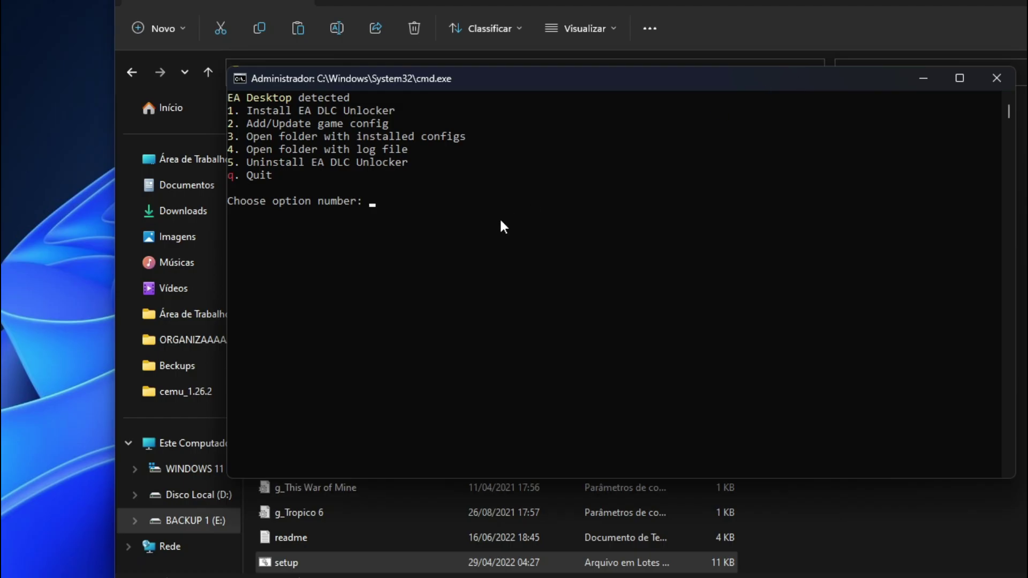
Install the EA DLC Unlocker with option 1, add the The Sims 4 game config via options 2 and 14, and quit the setup.
type("1")
key("Return")
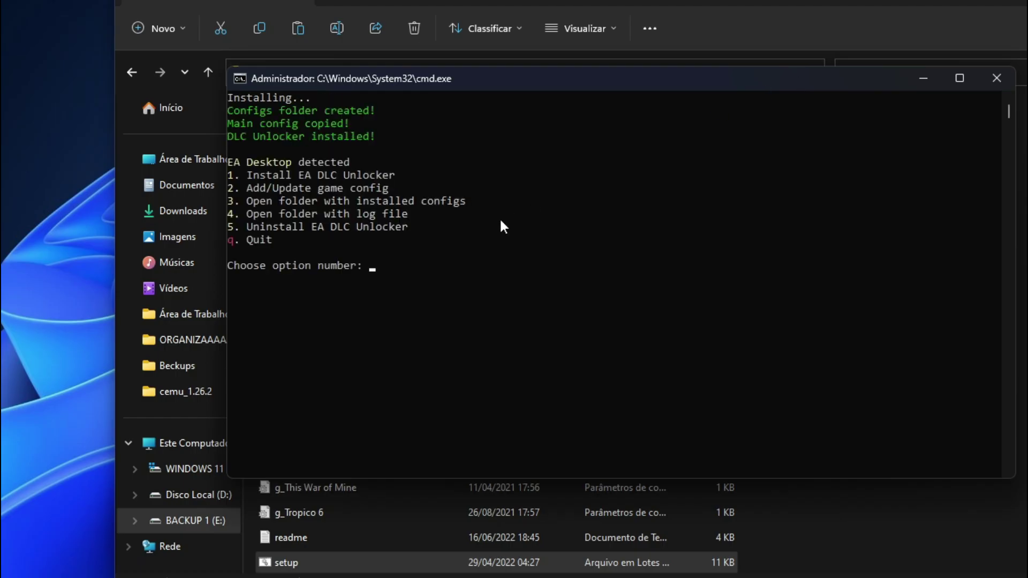
type("2")
key("Return")
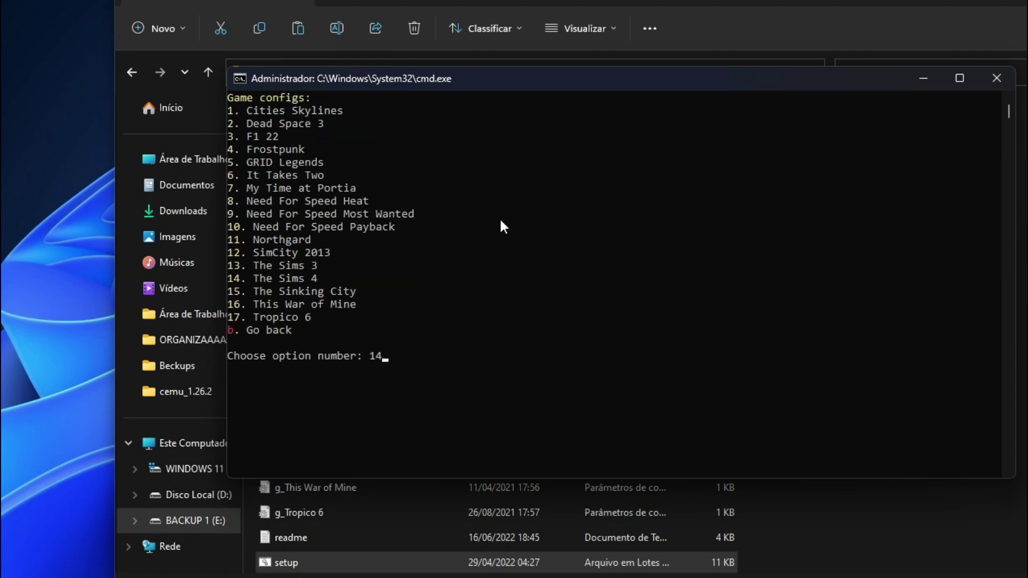
key("Return")
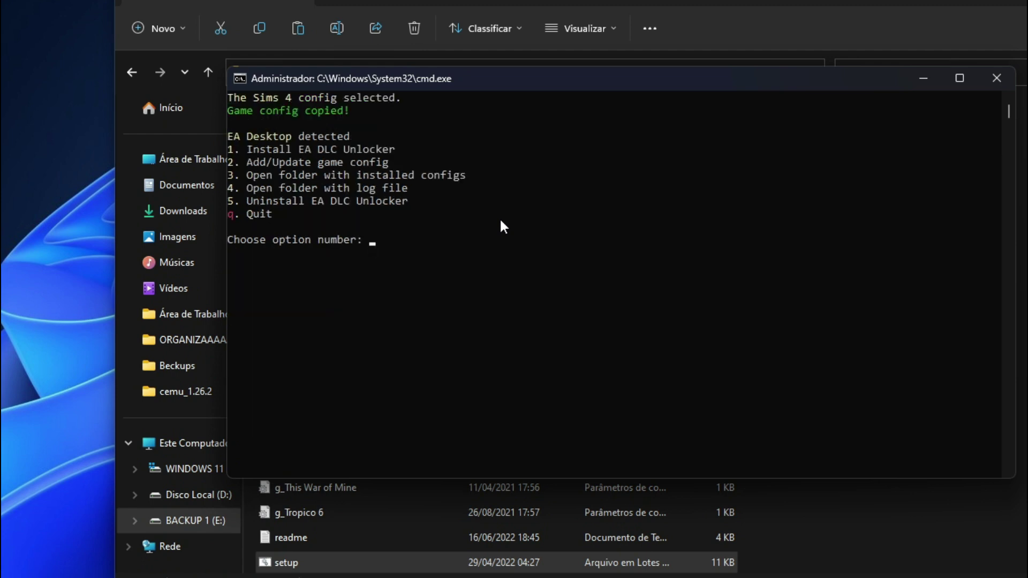
type("q")
key("Return")
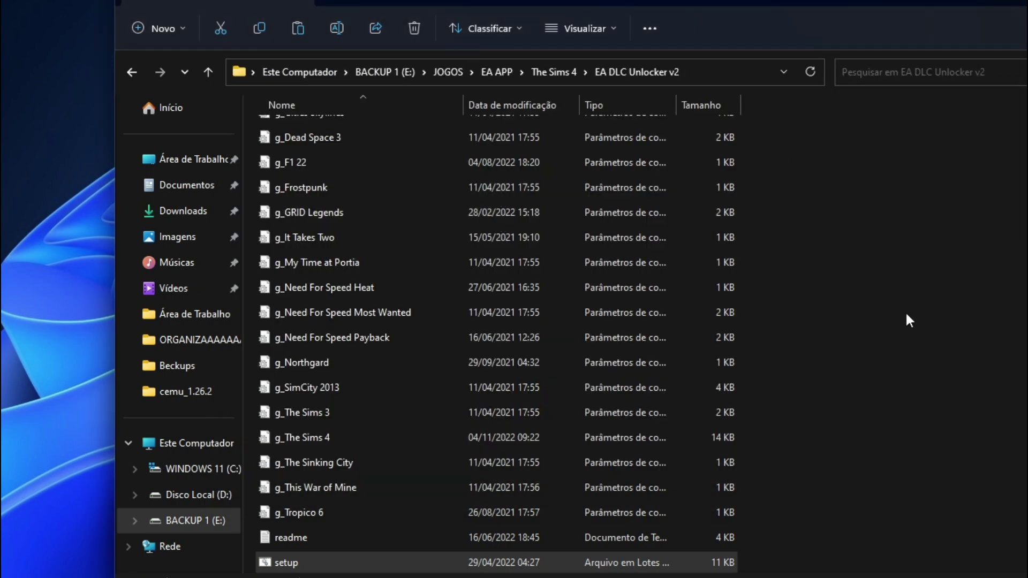
key("alt+Up")
key("alt+Up")
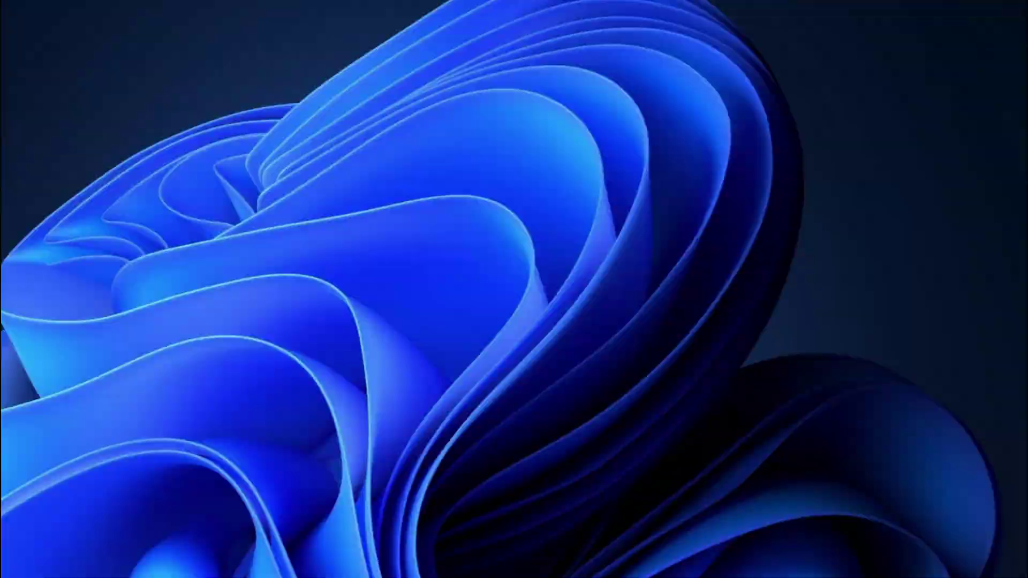
Launch The Sims 4 from the desktop, acknowledge the EA DLC Unlocker notice and dismiss the EA notification.
left_click_drag(103, 126, 62, 75)
double_click(67, 63)
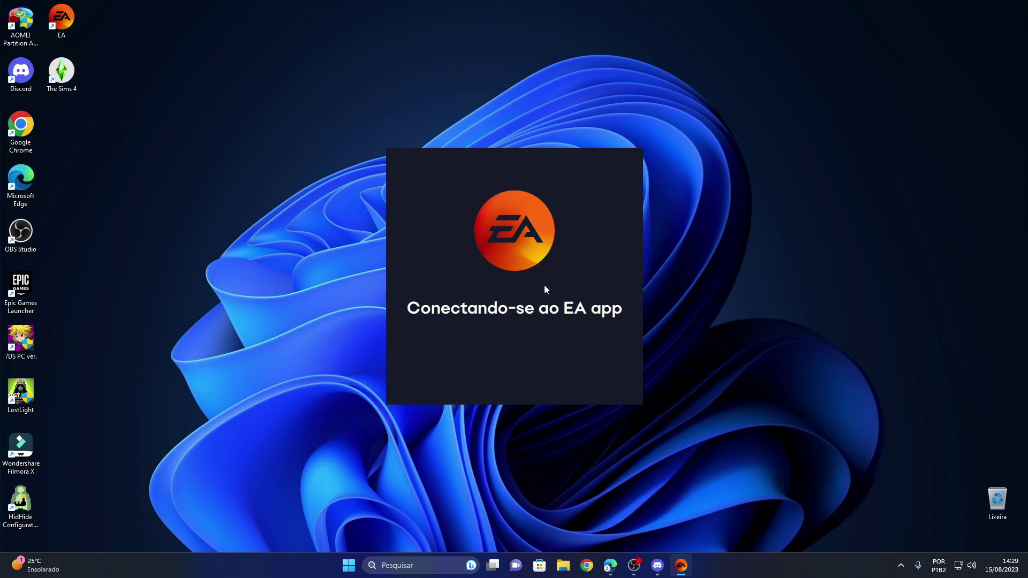
mouse_move(641, 563)
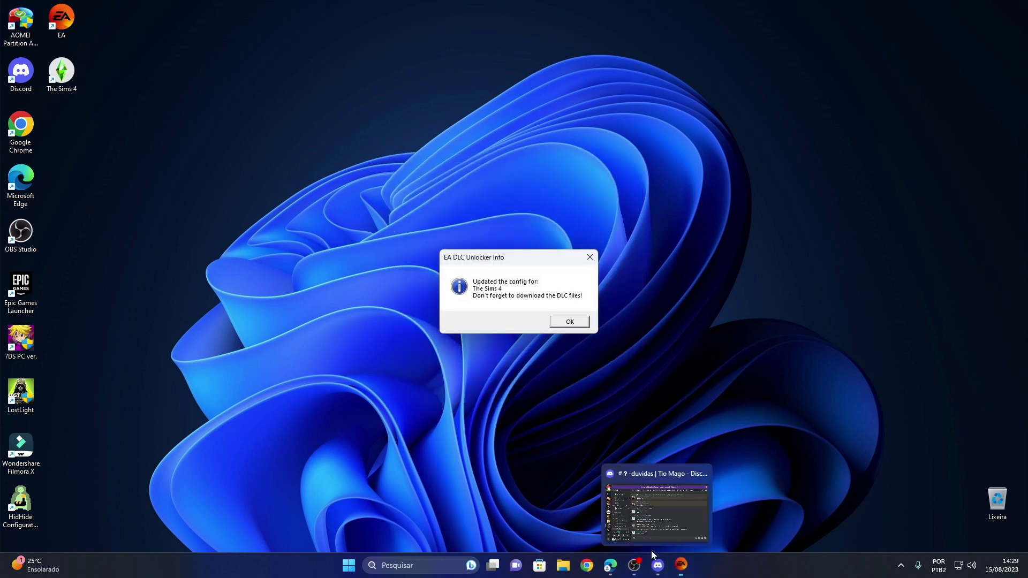
left_click(568, 321)
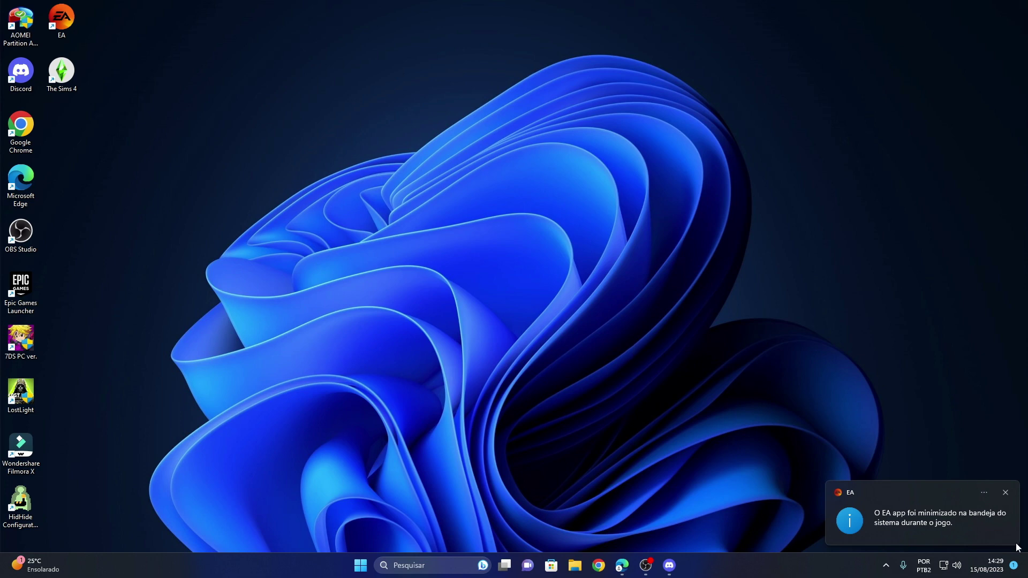
left_click(1005, 492)
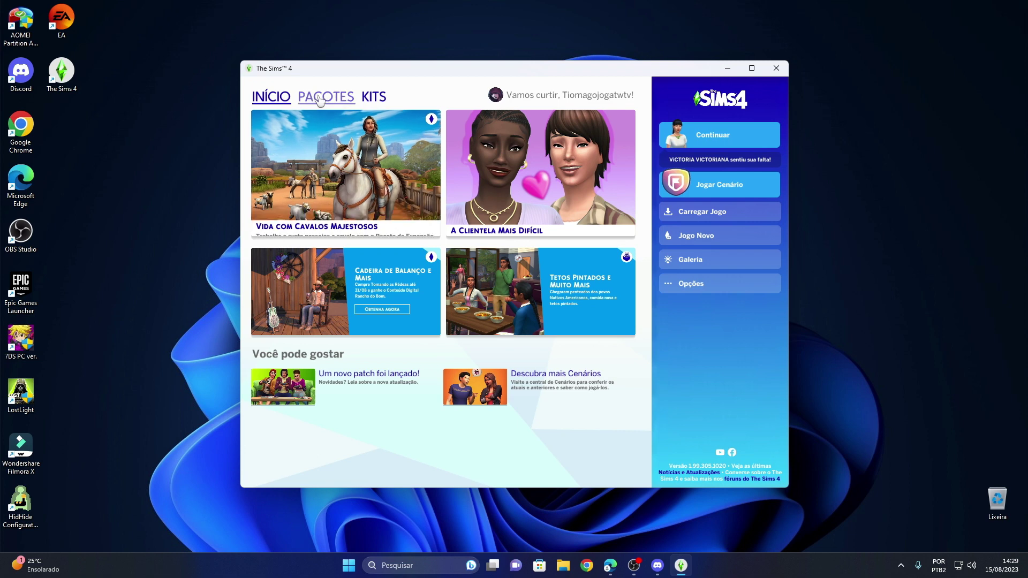
Look over the Pacotes page and check the ownership status of the Tomando as Rédeas expansion.
left_click(320, 98)
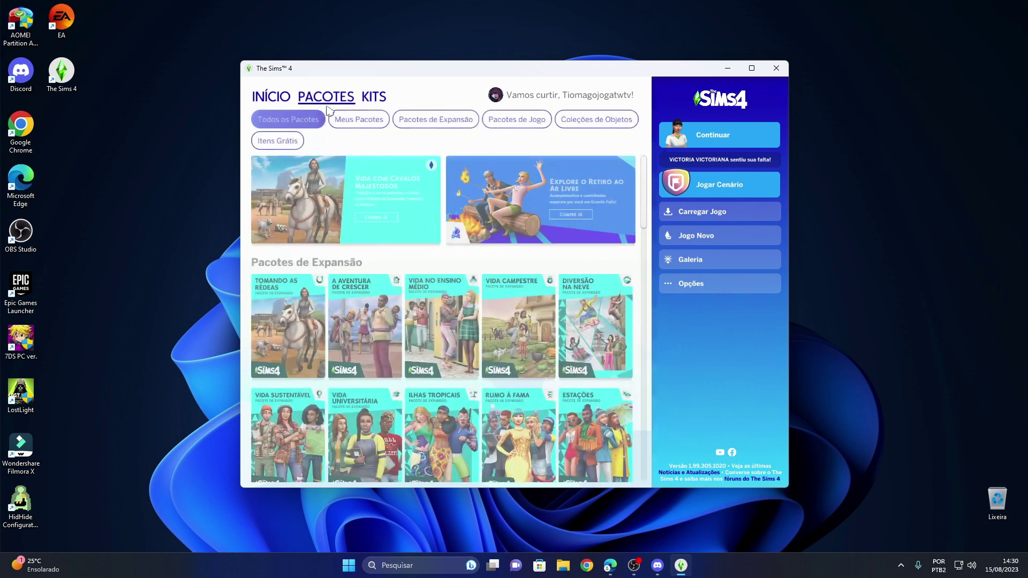
mouse_move(279, 327)
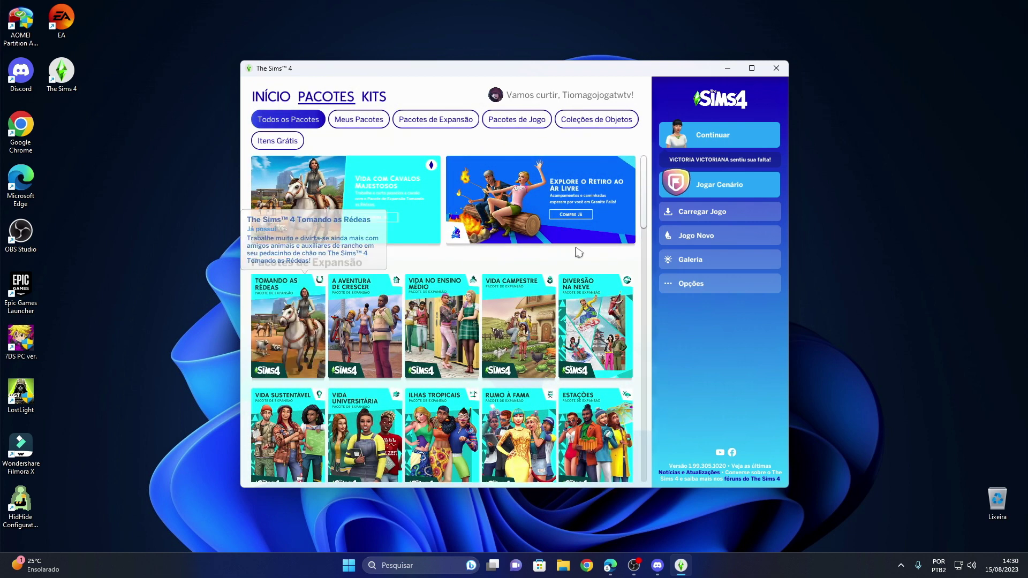
Apply the Tela Cheia display type at 1.920x1.080 in the game options and acknowledge the restart notice.
left_click(692, 283)
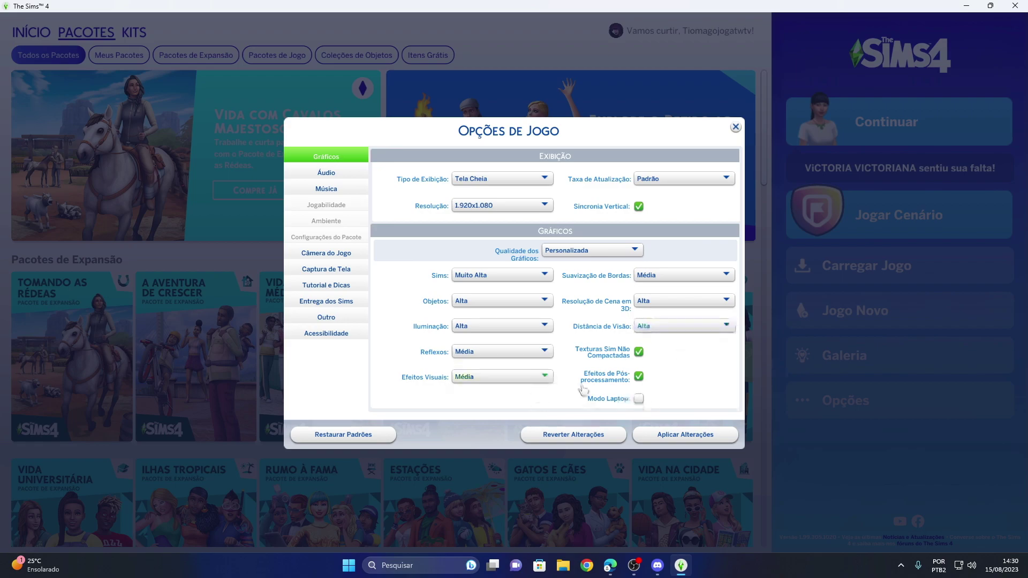
left_click(689, 435)
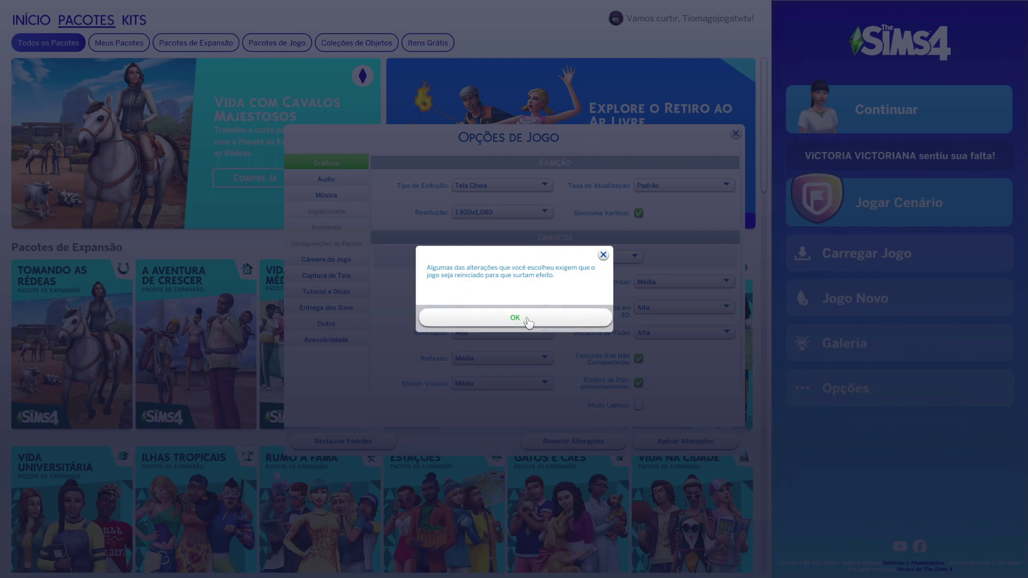
left_click(513, 318)
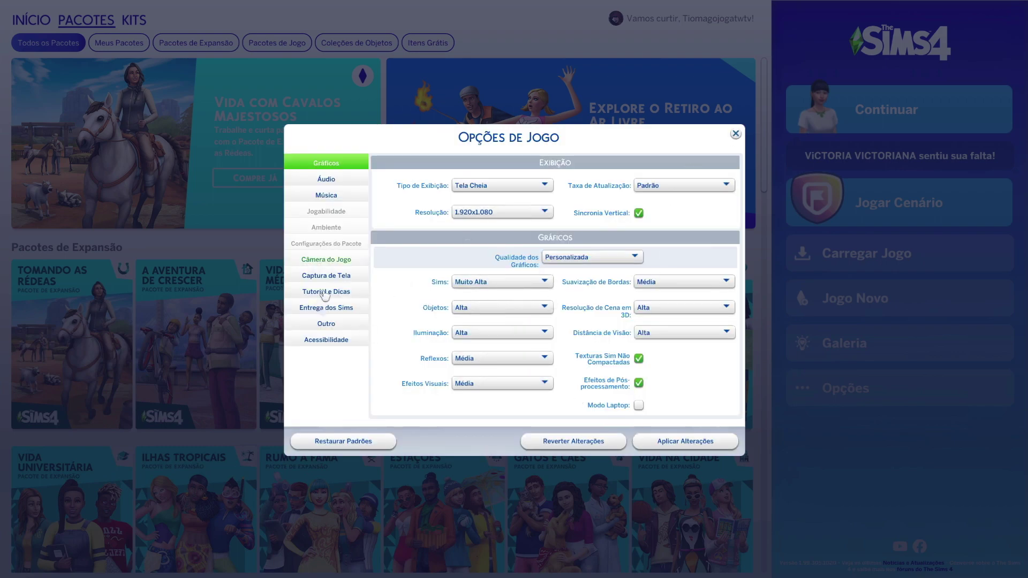
Check the custom content and script mod settings under Outro in the game options, and return to the main screen.
left_click(325, 324)
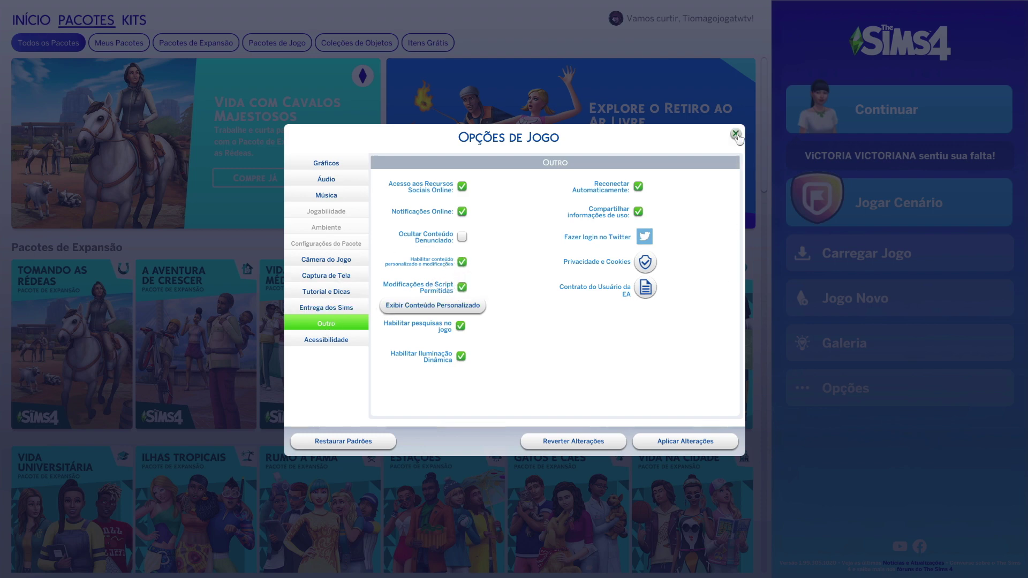
left_click(736, 133)
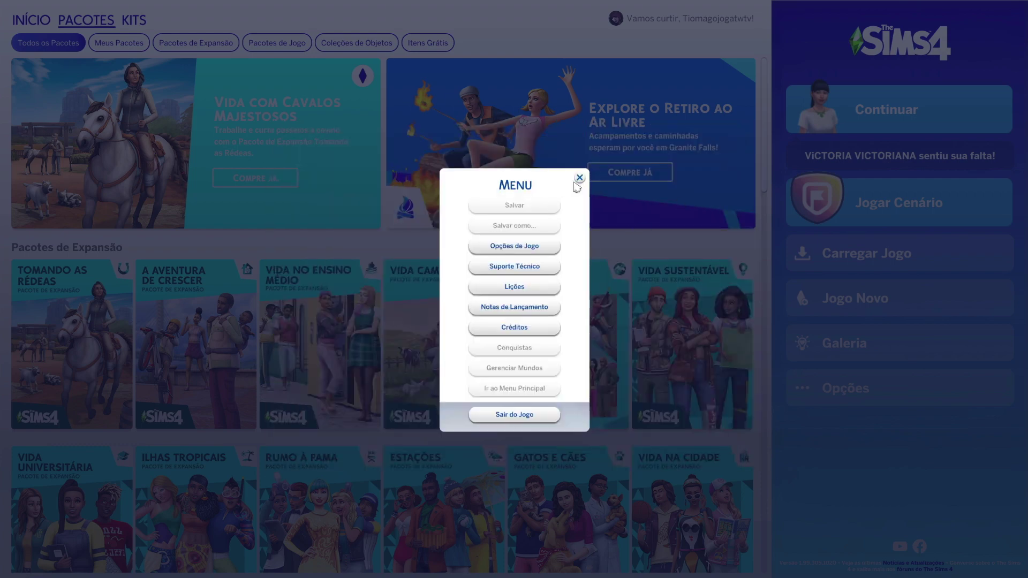
left_click(579, 180)
View the details of the Tomando as Rédeas and A Aventura de Crescer expansion packs to check their ownership.
left_click(75, 343)
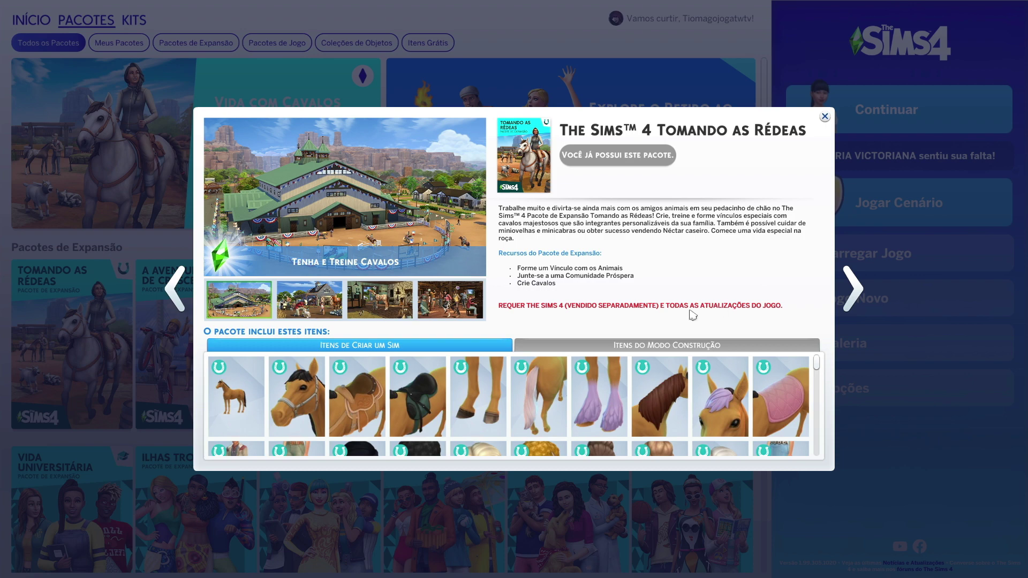
left_click(824, 116)
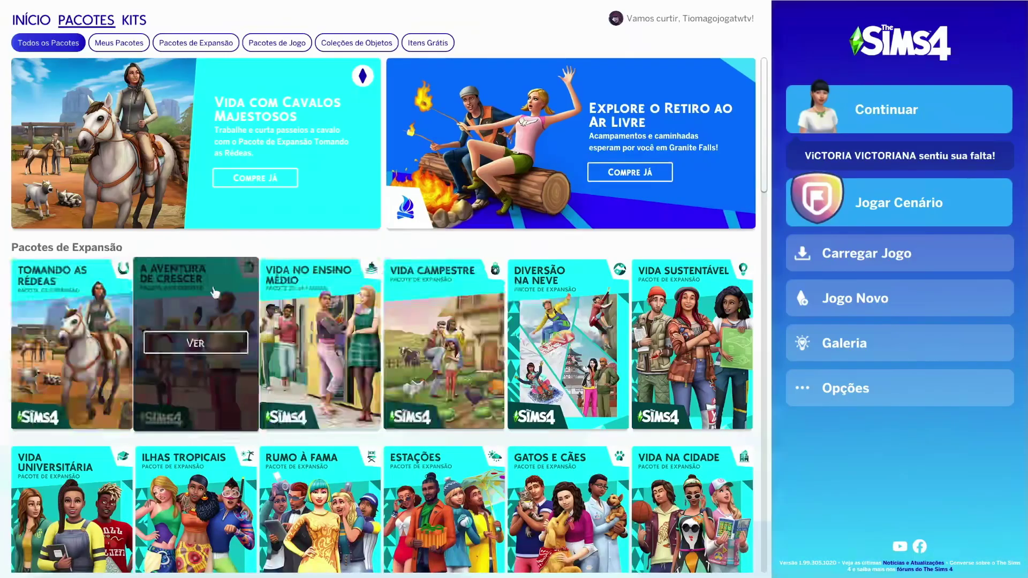
left_click(223, 343)
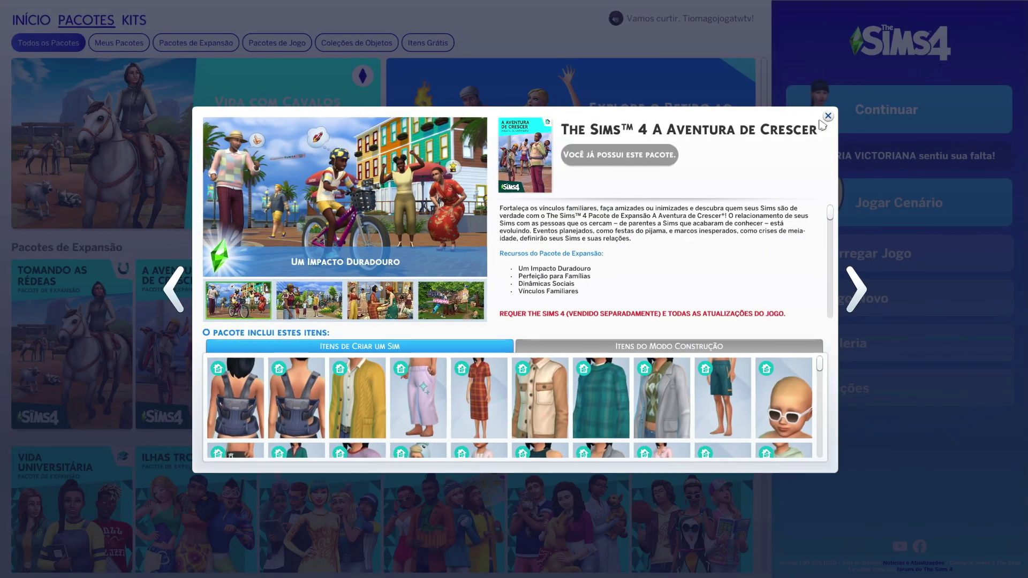
left_click(823, 116)
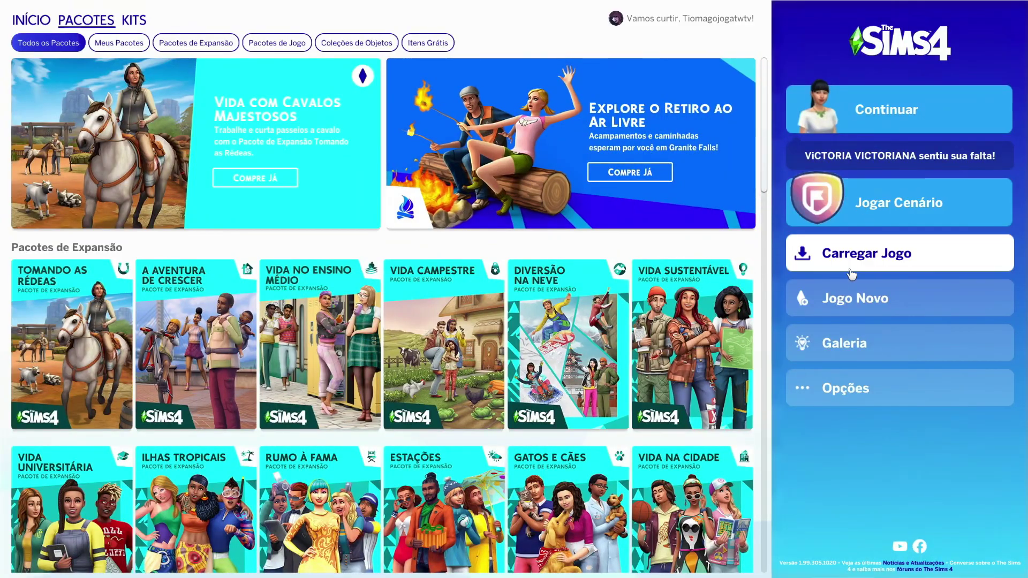
Review the saved games available in Carregar Jogo and close the list without loading one.
left_click(858, 252)
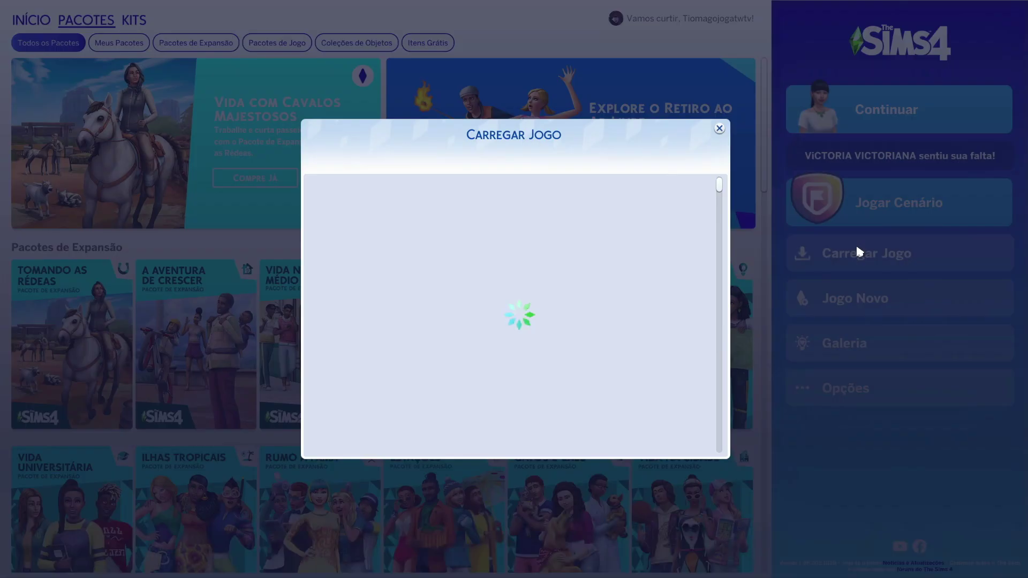
scroll(482, 345, "down", 3)
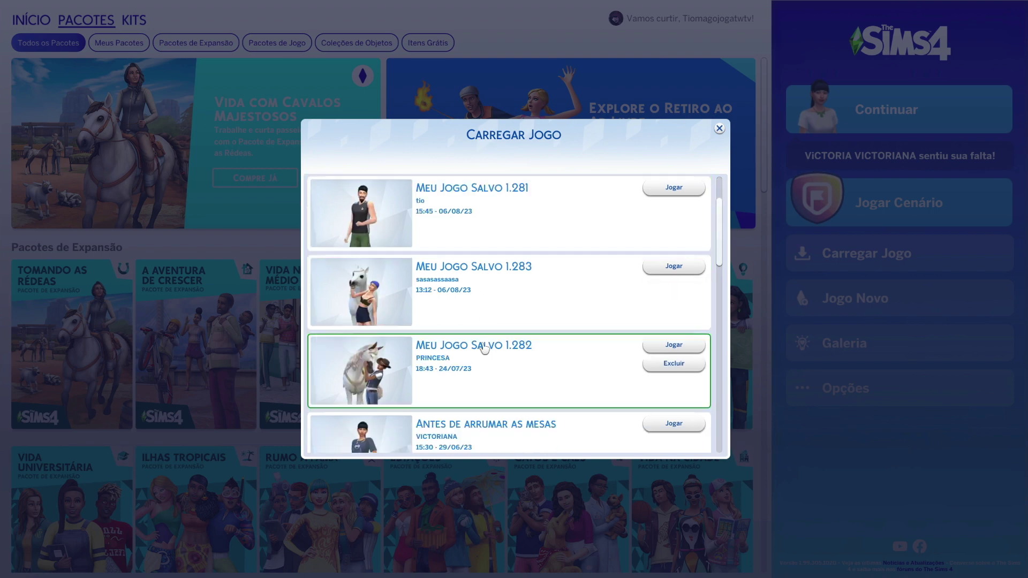
scroll(484, 348, "up", 3)
scroll(485, 348, "up", 1)
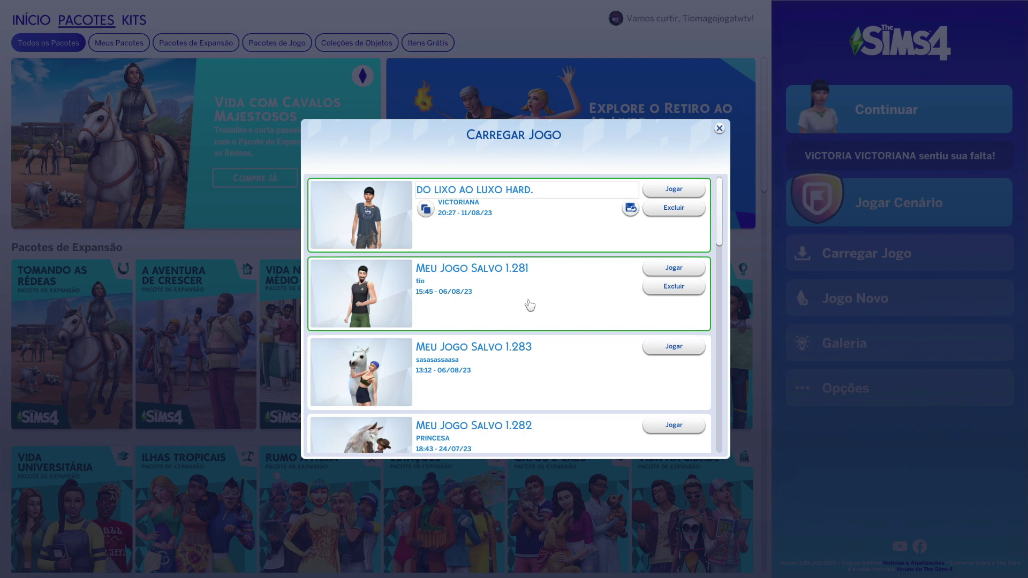
left_click(720, 129)
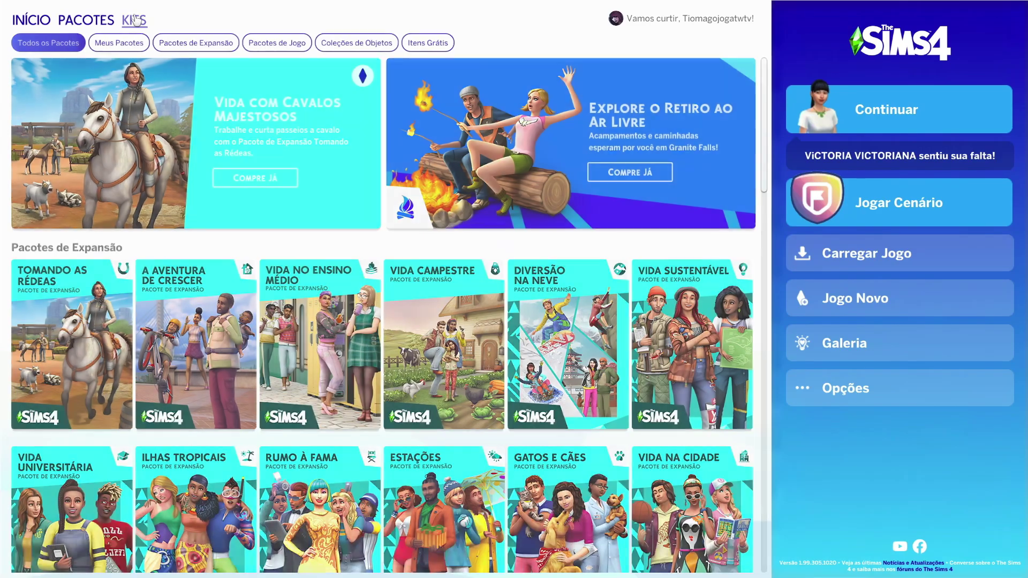
View the details of Kit Canto da Leitura and Kit Tesouros do Porão on the Kits page to check their ownership.
left_click(136, 19)
left_click(84, 343)
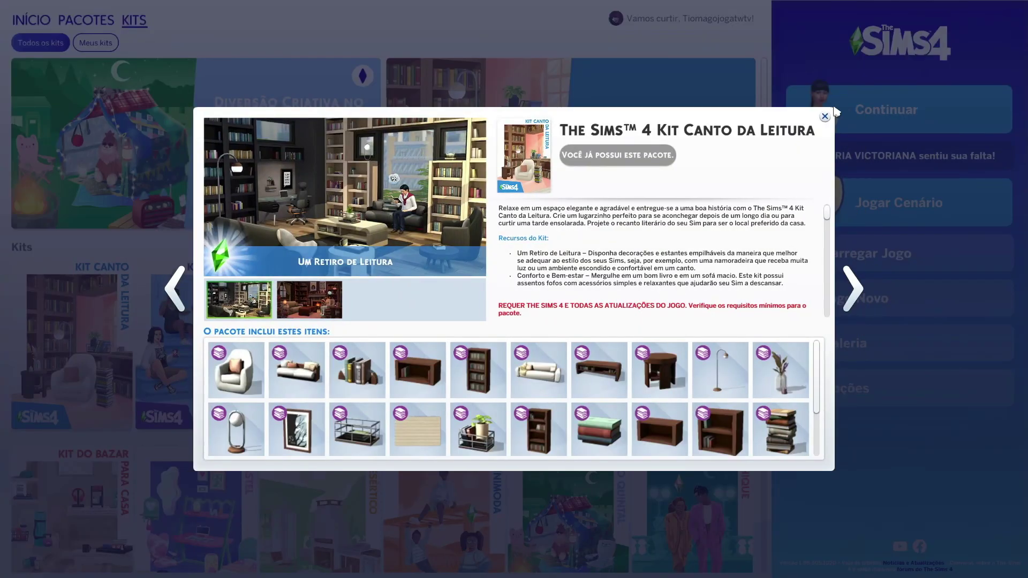
left_click(824, 117)
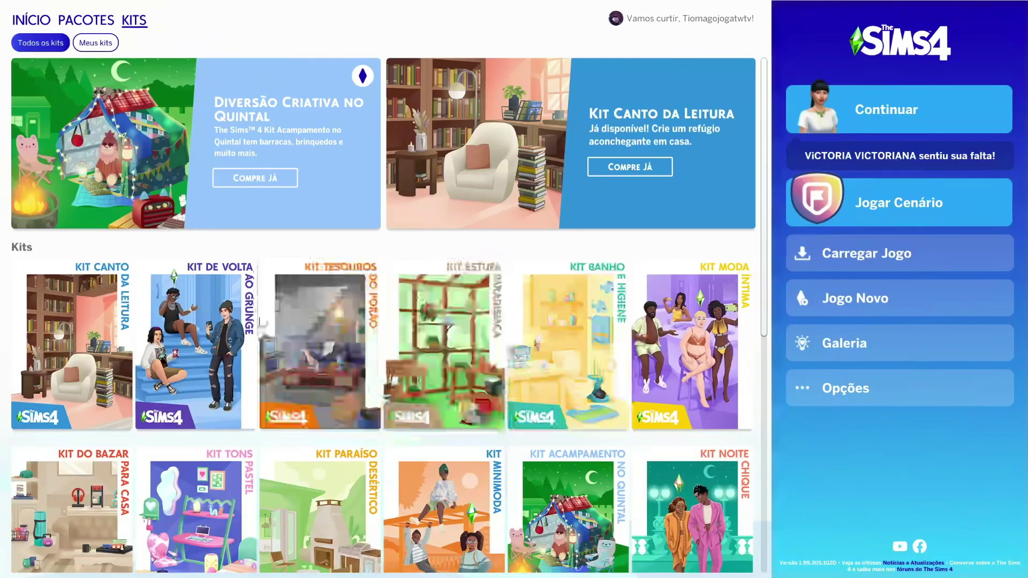
left_click(319, 342)
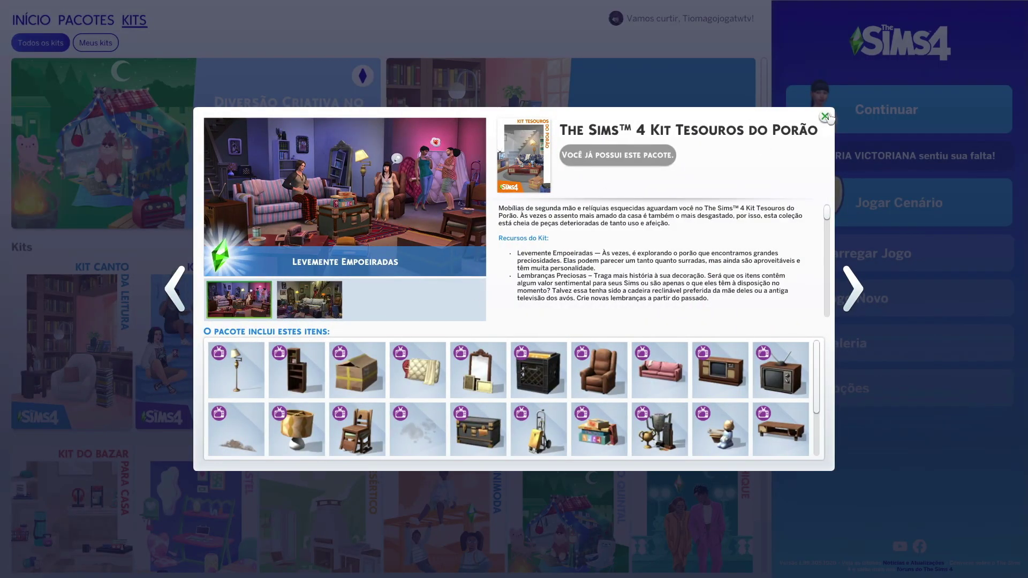
left_click(825, 116)
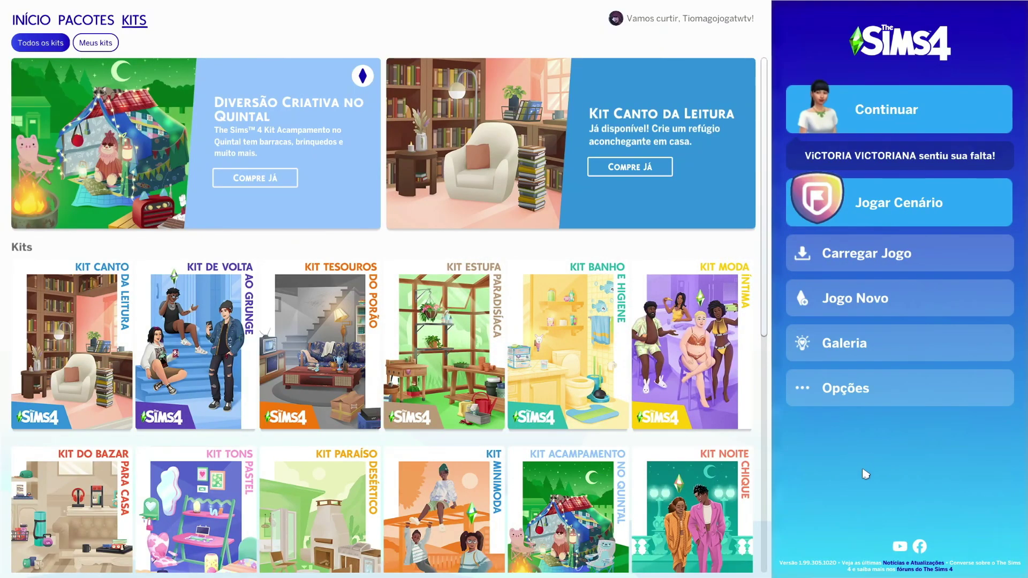